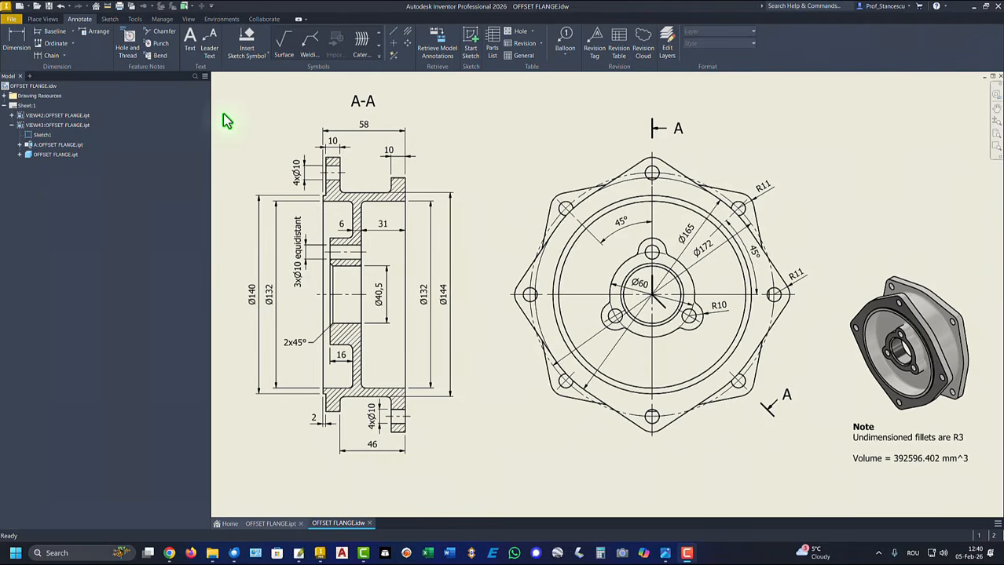
Create a new part from the Standard (mm).ipt template and begin a 2D sketch on the XY plane.
left_click(18, 8)
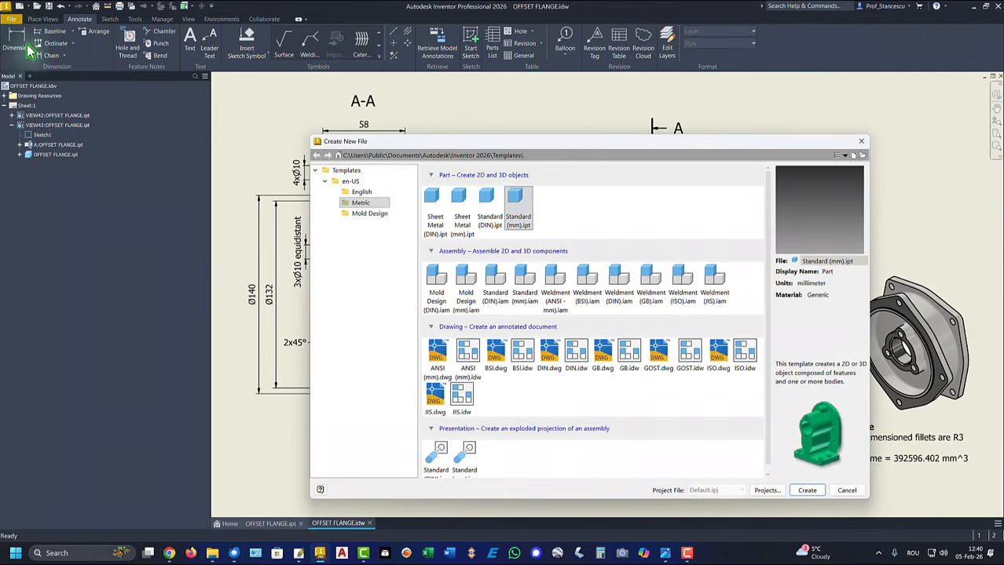
double_click(516, 198)
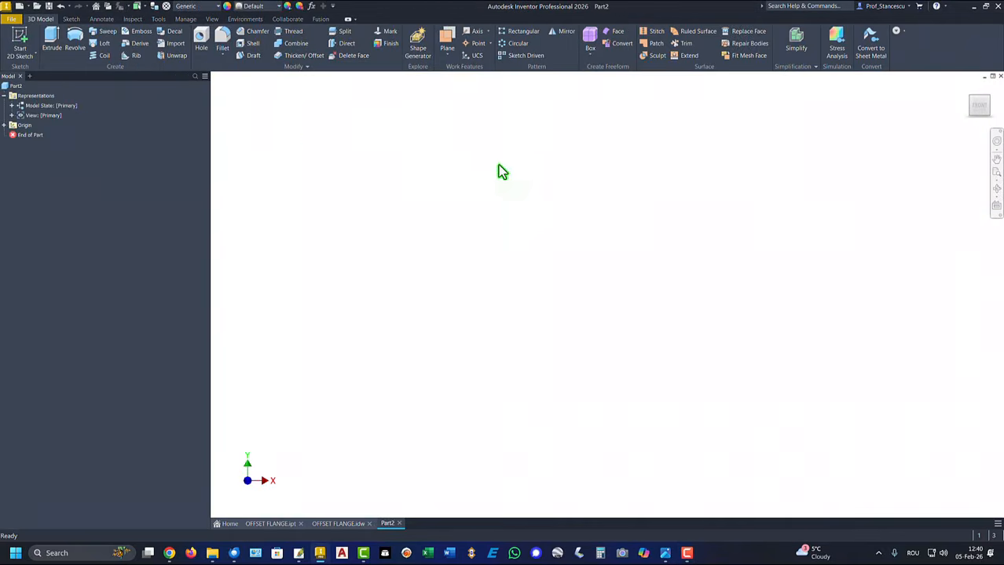
left_click(20, 39)
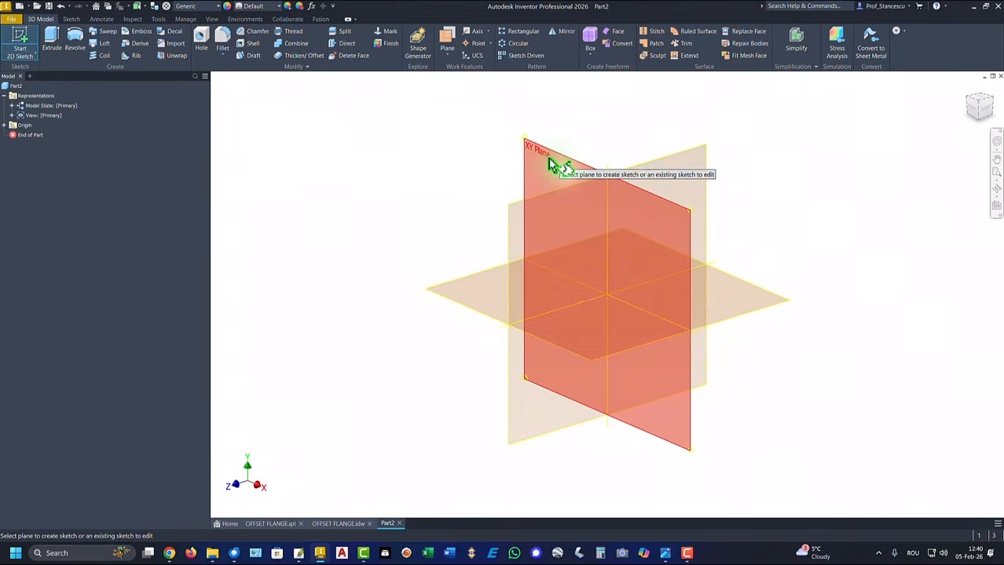
left_click(550, 163)
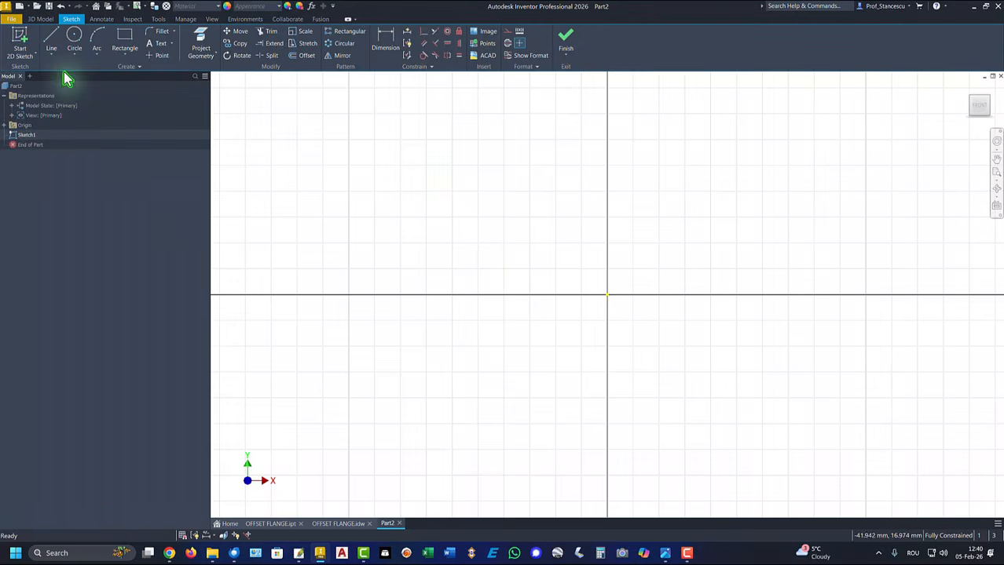
Draw a circle centred on the origin, defined by diameter, and set the diameter to 165 mm.
left_click(73, 39)
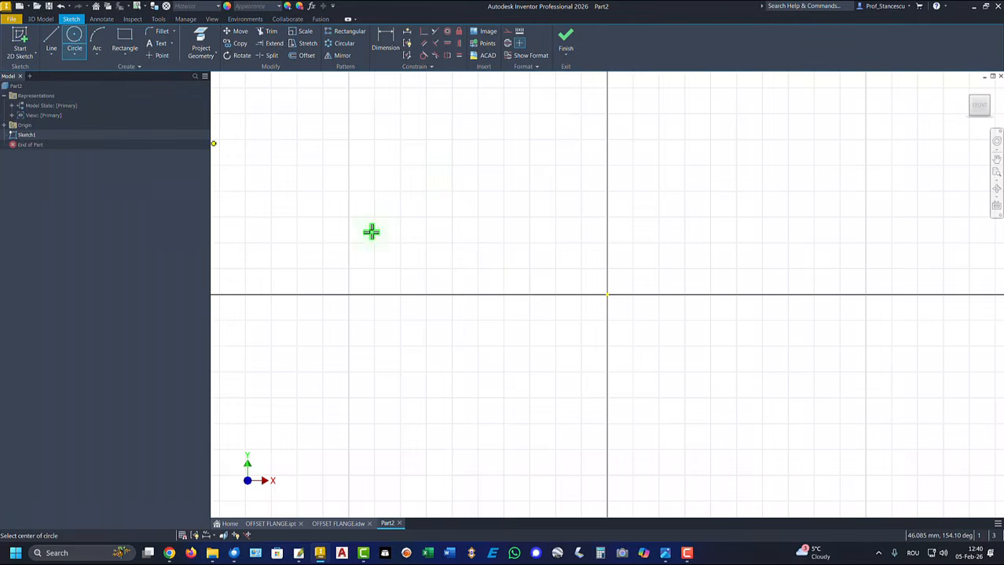
left_click(605, 295)
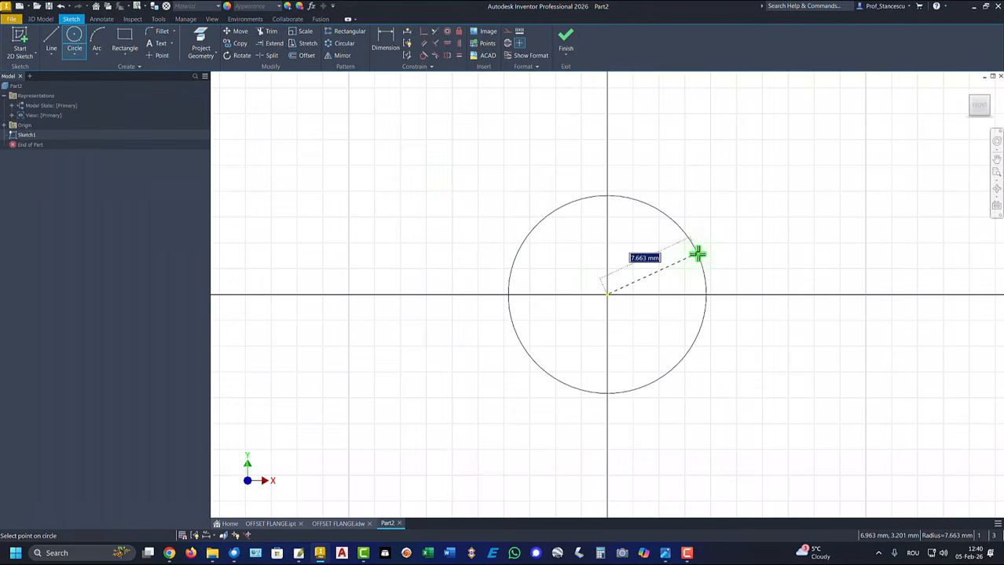
right_click(698, 256)
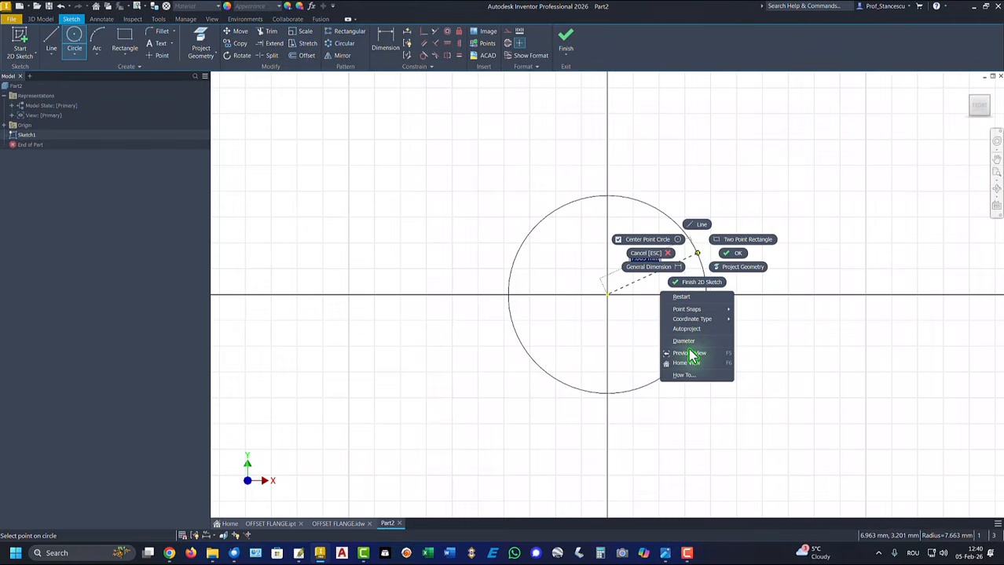
left_click(685, 343)
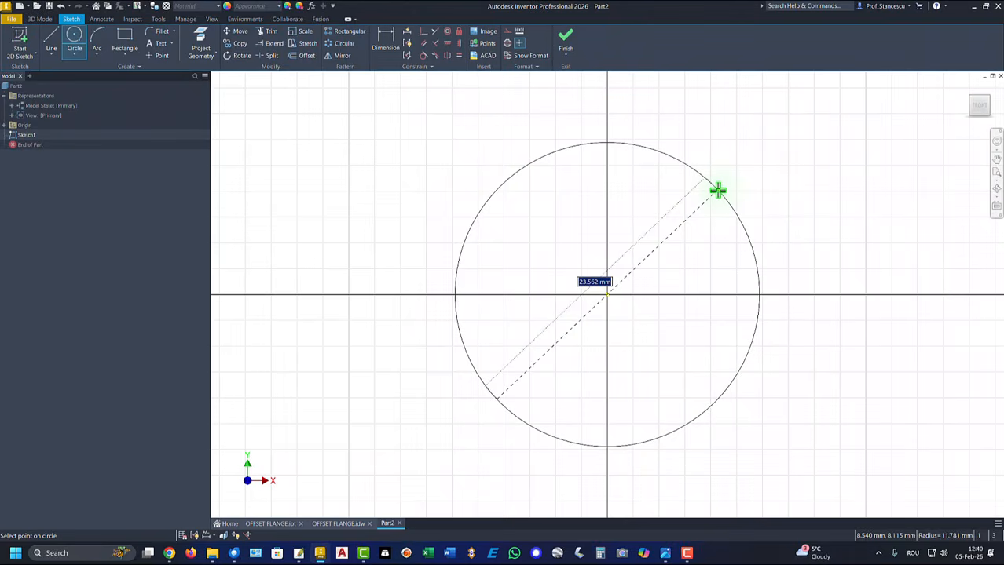
type("165")
key("Return")
key("Home")
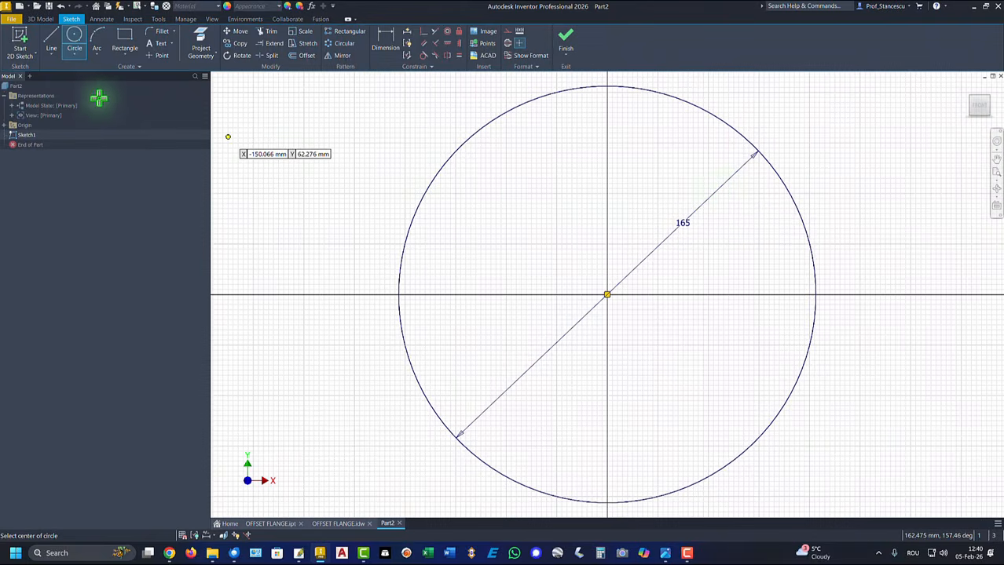
Draw a line from the origin with a length of 172/2 mm at 45 degrees to the horizontal.
left_click(51, 39)
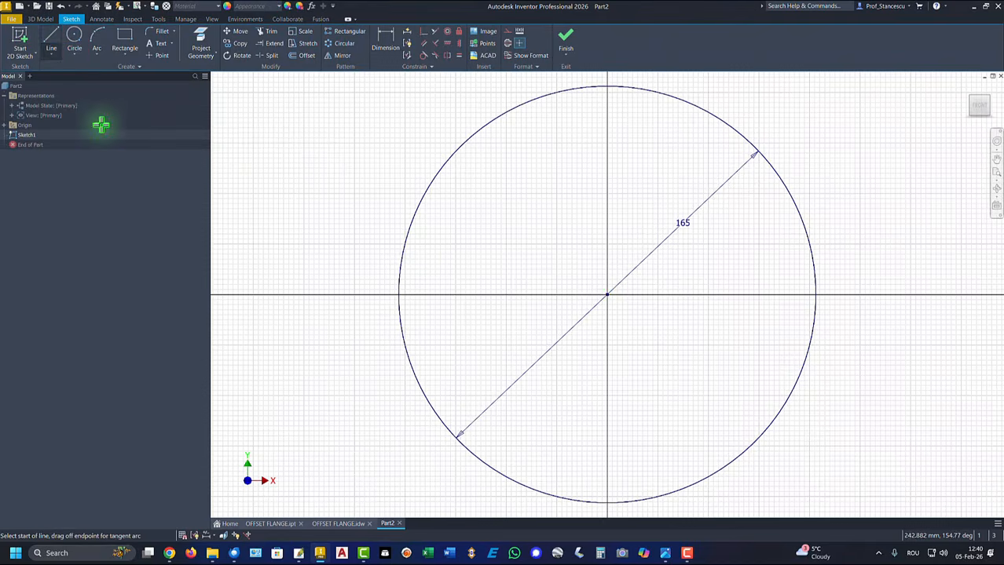
left_click(609, 295)
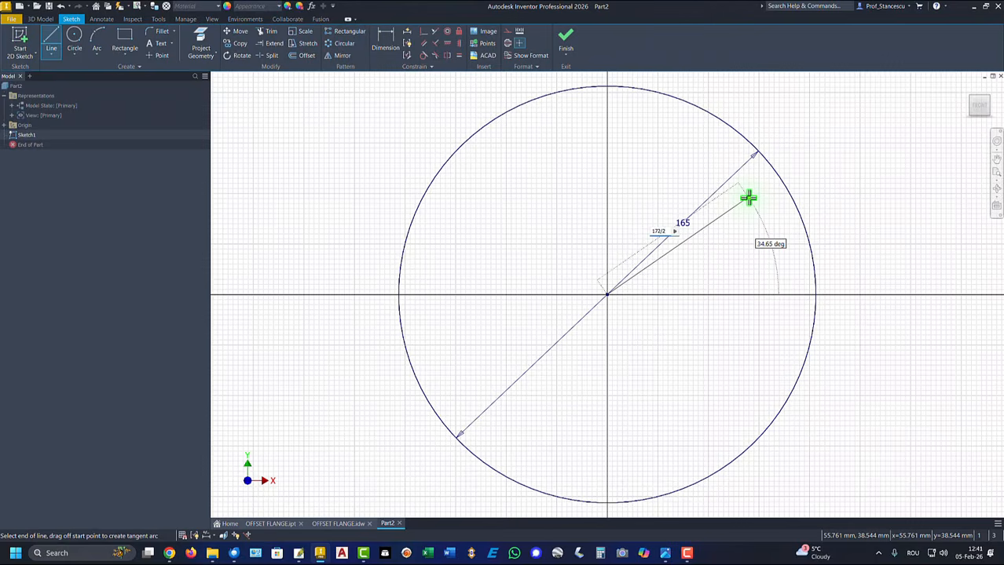
key("Tab")
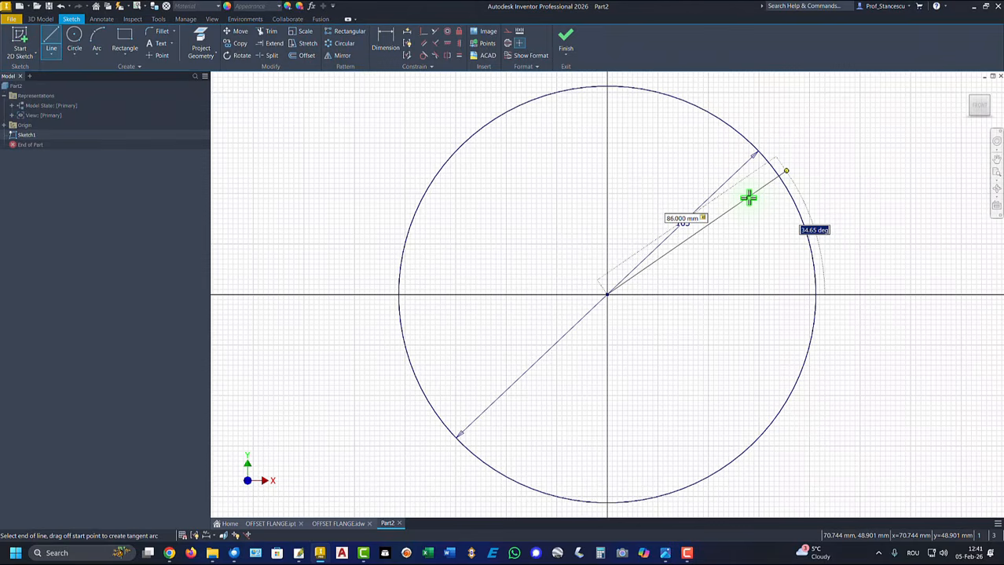
key("Return")
key("Return")
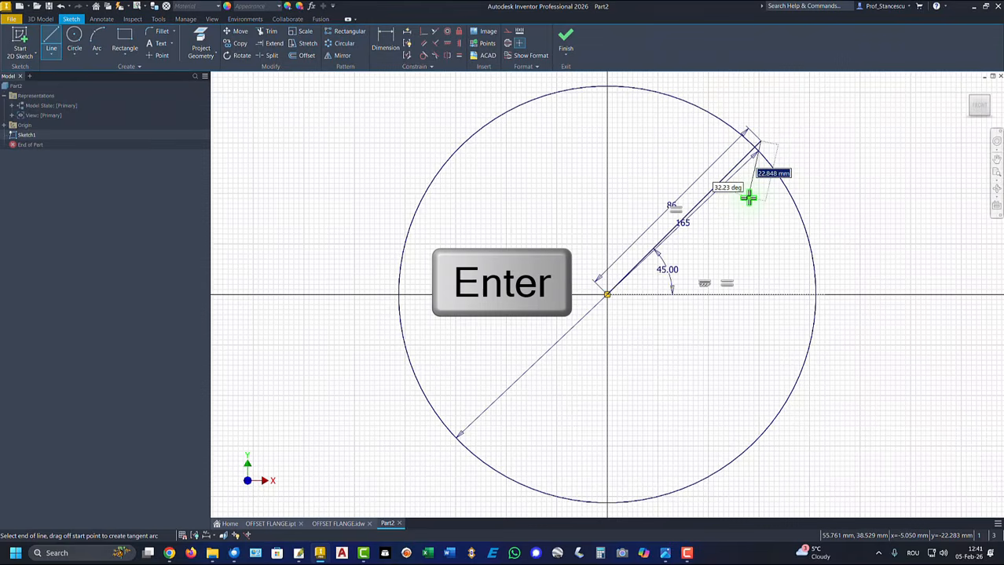
key("Escape")
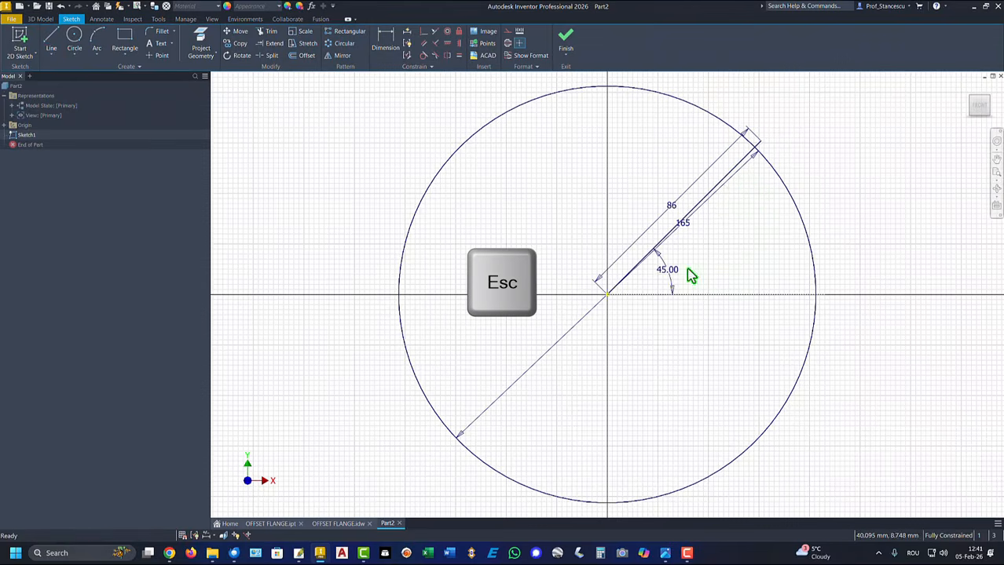
Move the large circle's diameter dimension away from the angled line to the other side of the centre.
left_click(684, 224)
left_click_drag(684, 224, 550, 284)
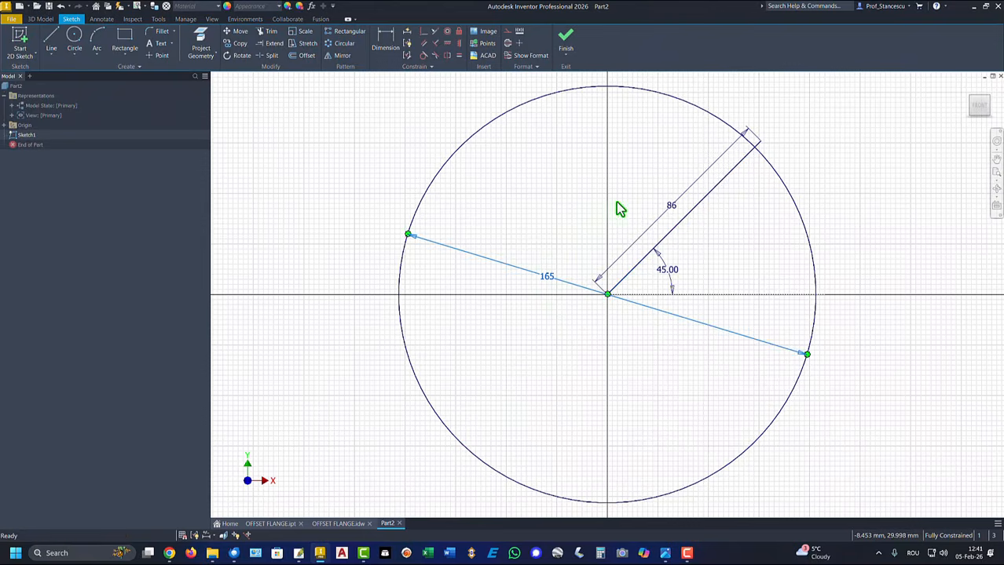
left_click(562, 182)
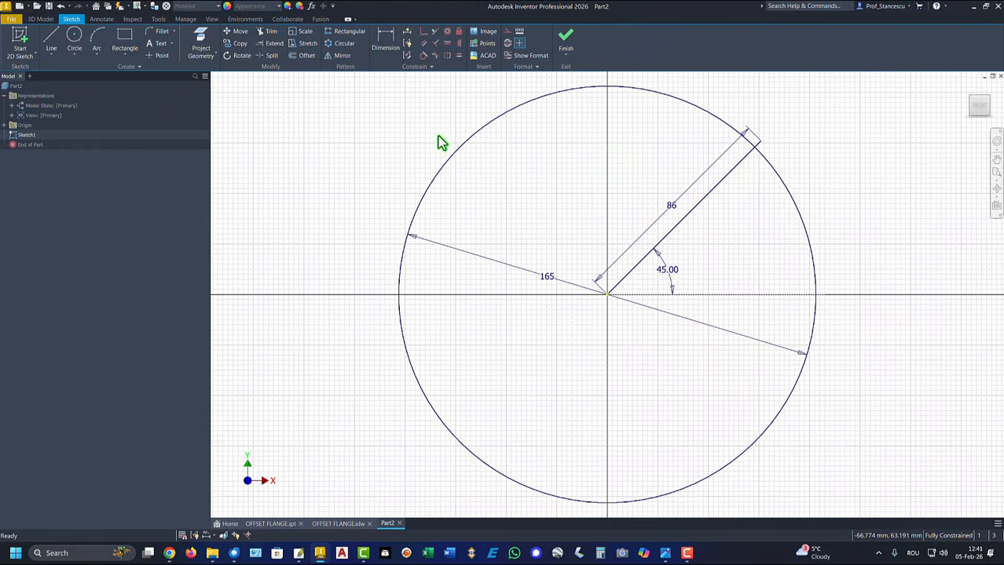
Draw a circle defined by radius at the outer end of the angled line, with a radius of 11 mm.
left_click(49, 43)
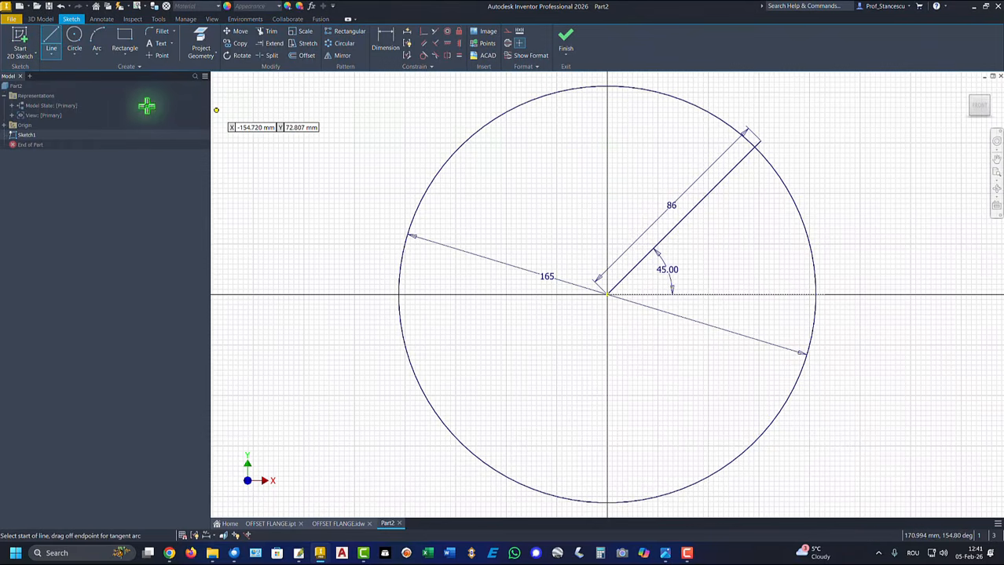
left_click(74, 40)
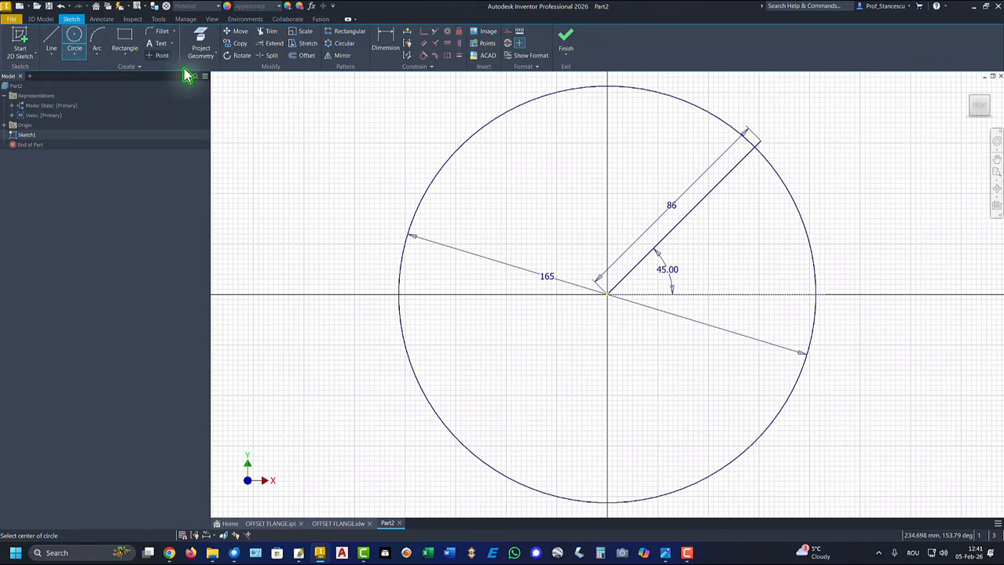
left_click(759, 140)
right_click(815, 134)
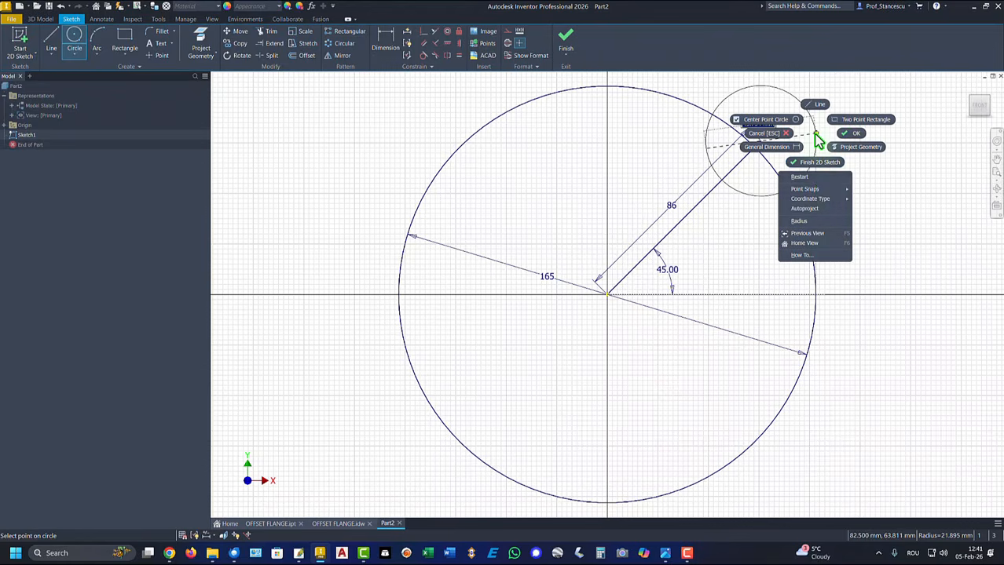
left_click(804, 152)
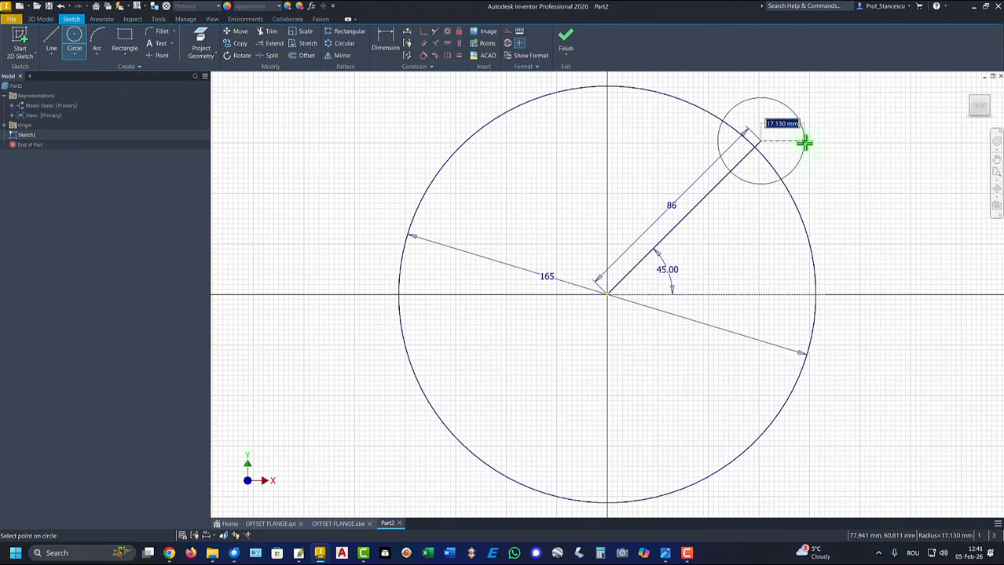
key("Return")
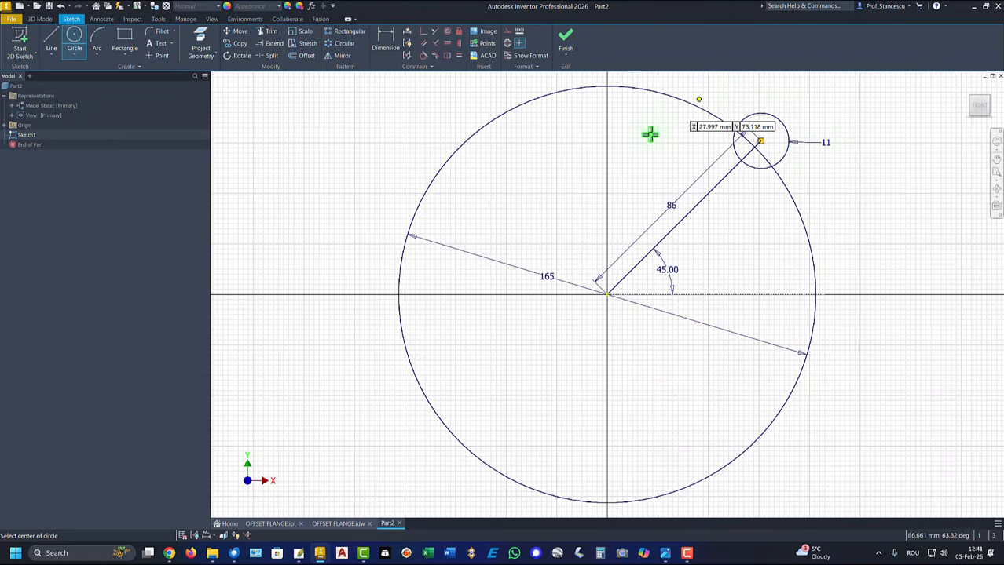
Draw two lines tangent to both the large circle and the small R11 circle, one on each side of the small circle.
middle_click_drag(662, 130, 669, 228)
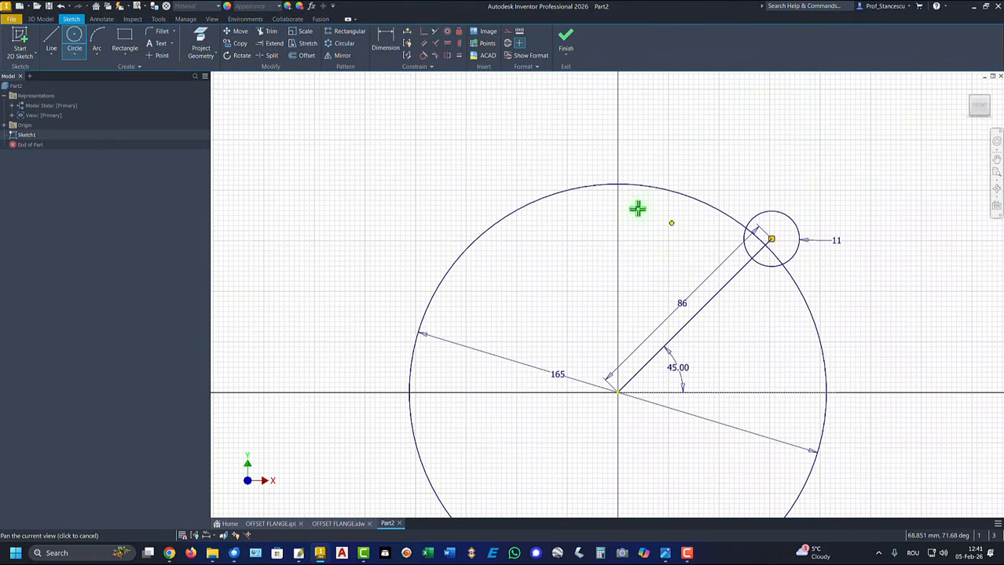
left_click(47, 41)
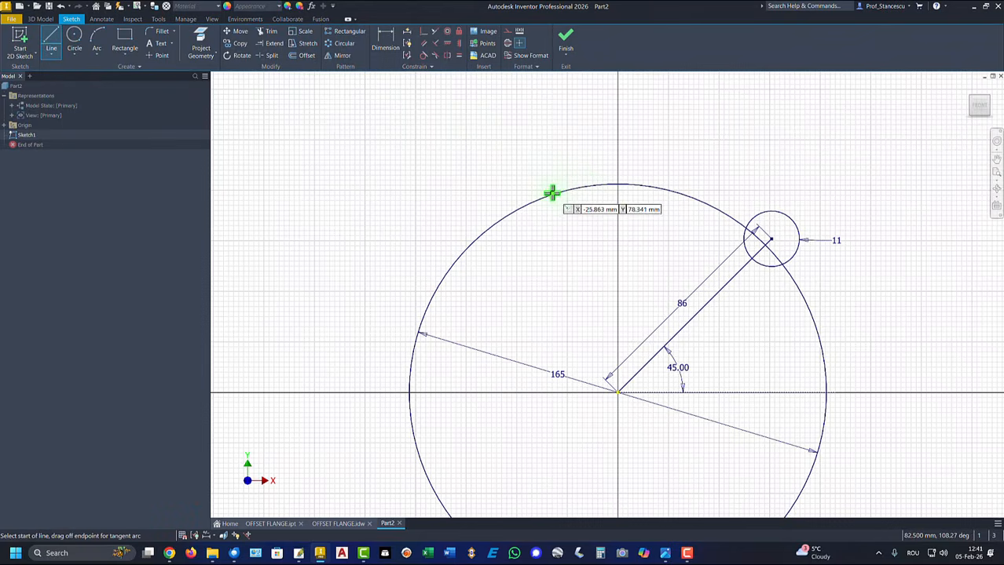
left_click(551, 194)
left_click_drag(552, 194, 779, 209)
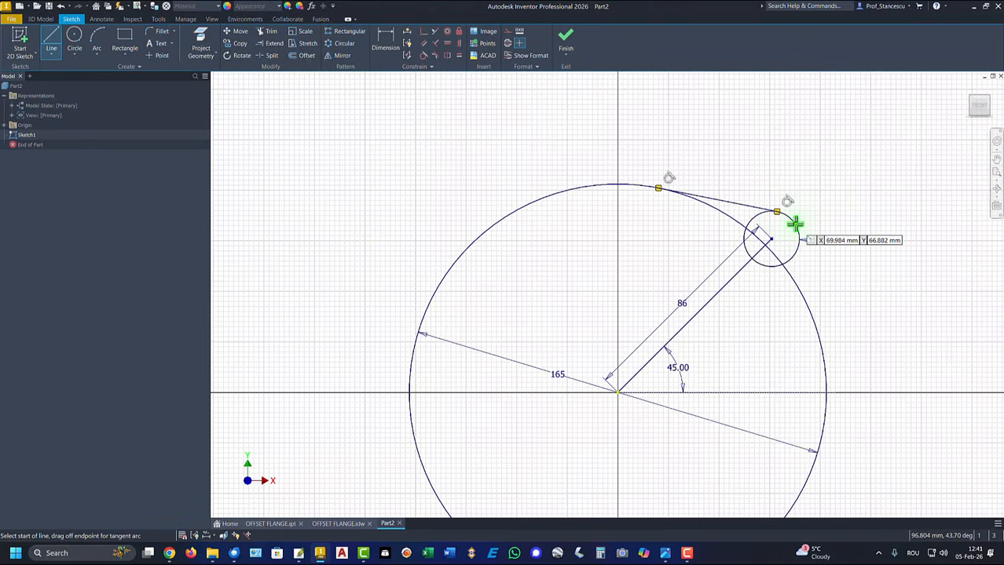
left_click(795, 225)
left_click_drag(795, 225, 821, 351)
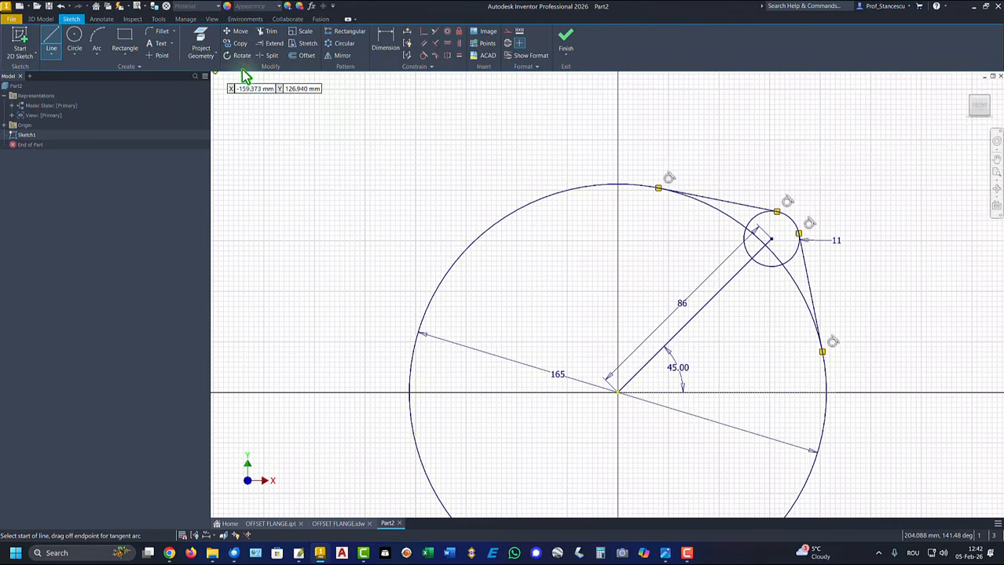
key("Escape")
Trim the inner portions of the small R11 circle, keeping only the outer arc between the two tangent lines.
key("x")
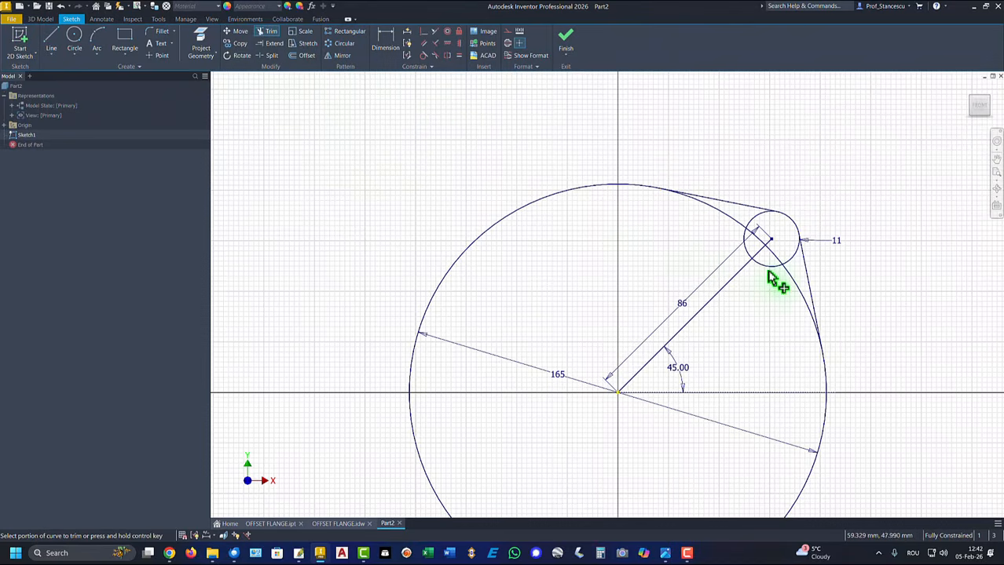
left_click(792, 261)
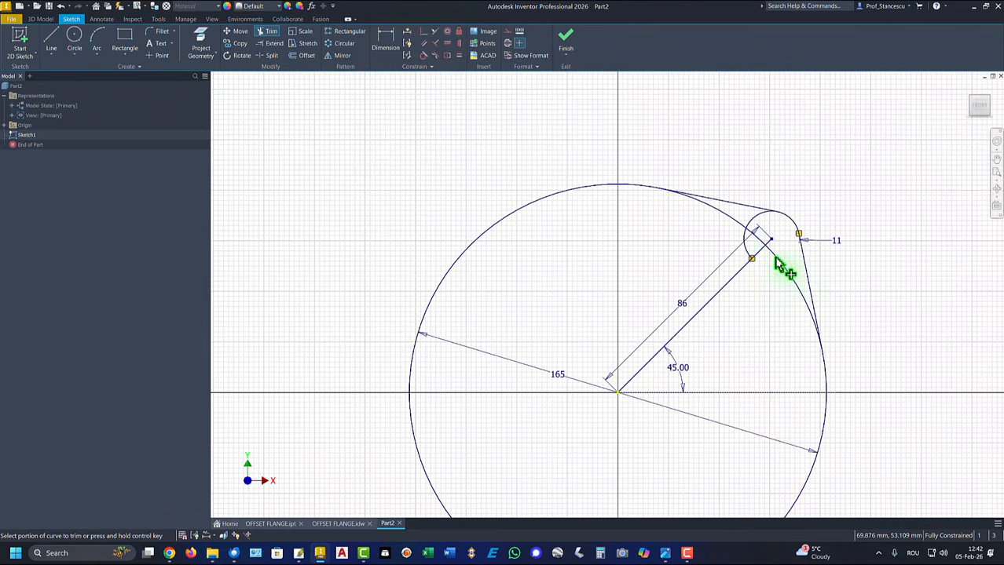
left_click(745, 253)
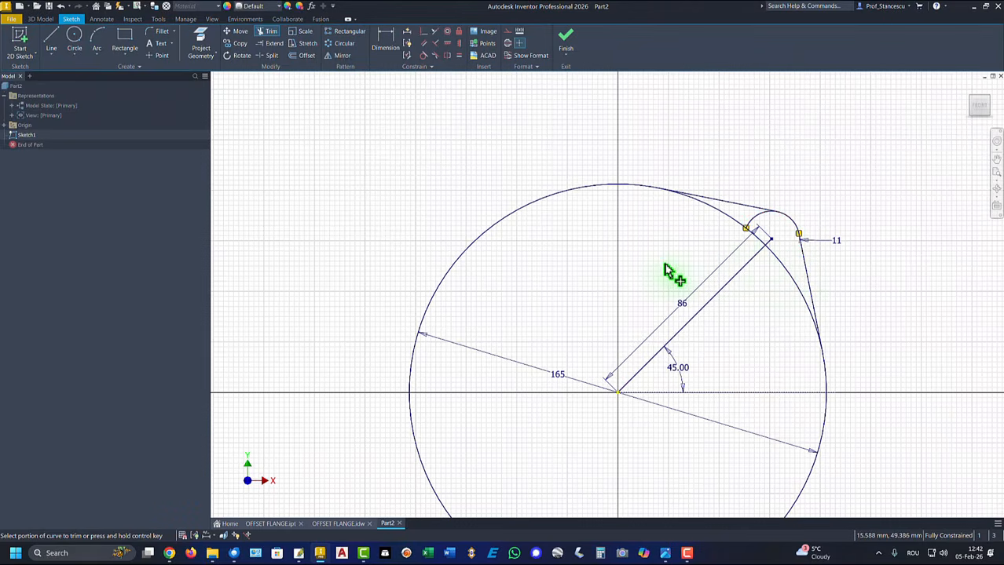
left_click(751, 225)
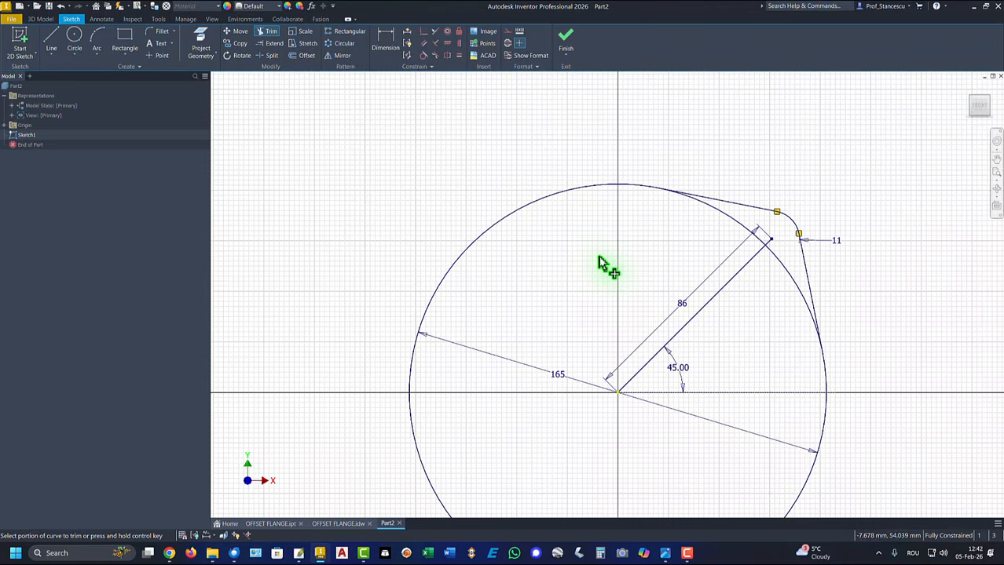
key("Escape")
Convert the 45-degree line from the origin to construction geometry.
left_click_drag(765, 293, 703, 306)
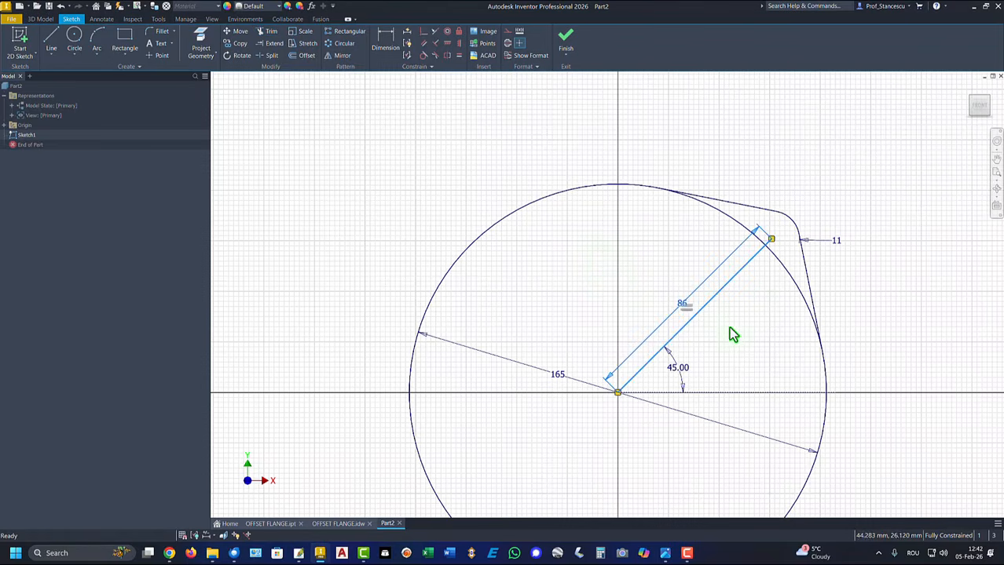
right_click(732, 332)
left_click(778, 336)
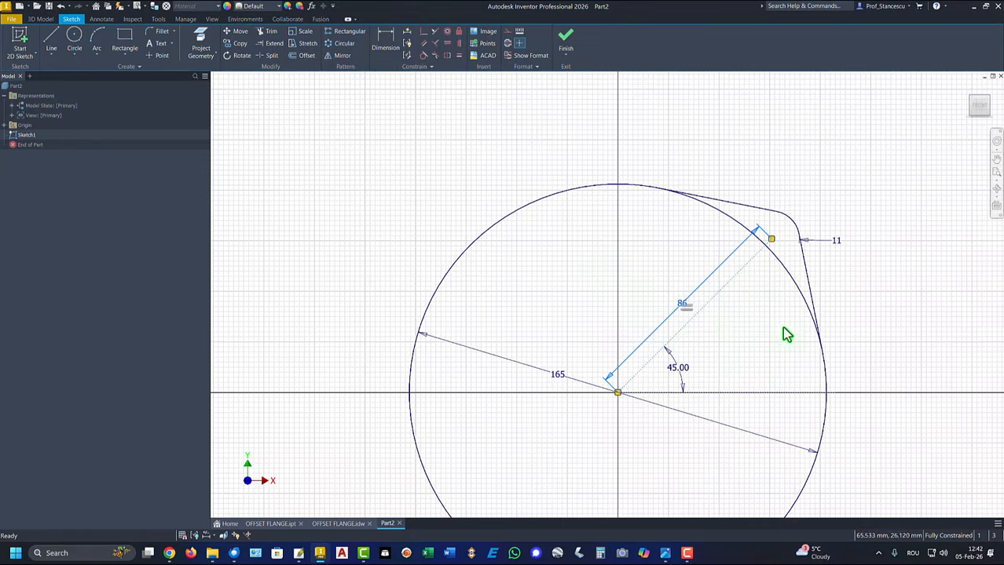
left_click(743, 144)
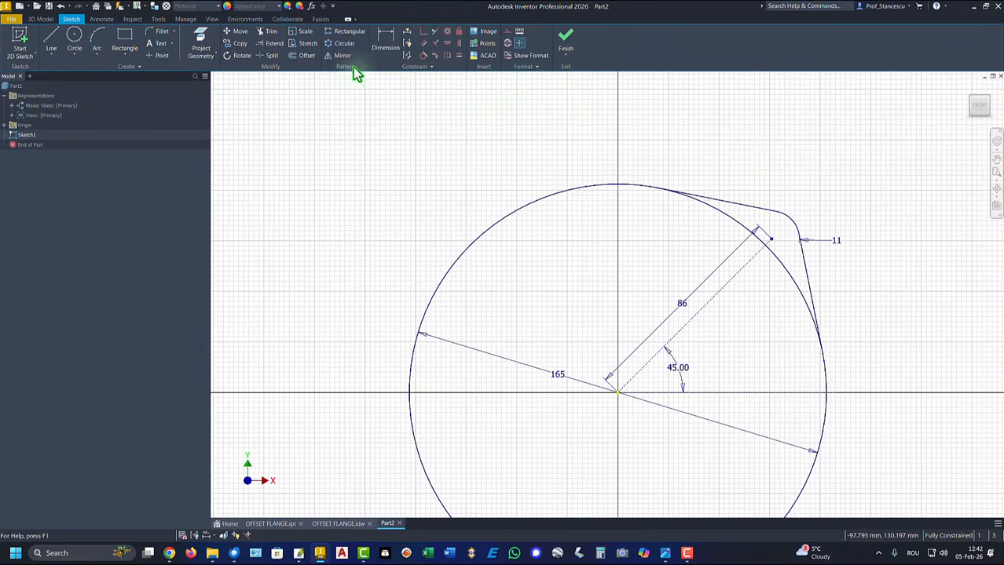
Create a circular pattern of the tangent lines and R11 arc around the origin, with 4 occurrences over 360 degrees.
left_click(339, 44)
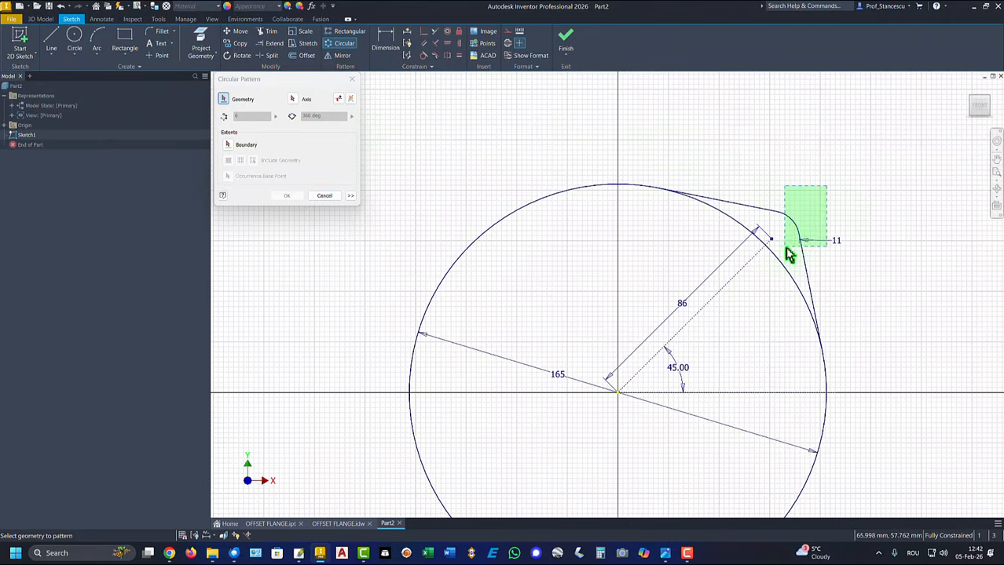
left_click(771, 210)
left_click(755, 210)
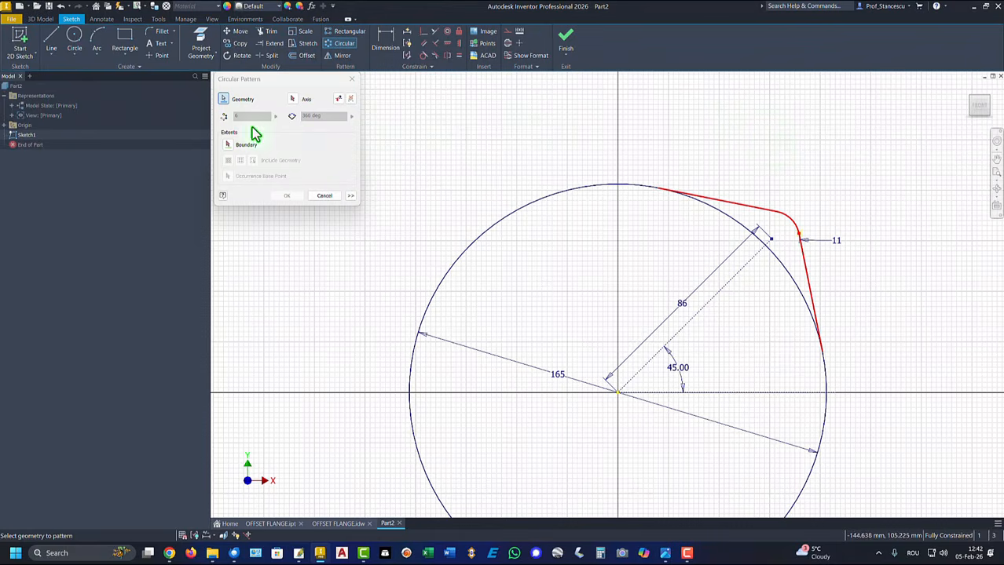
left_click(293, 99)
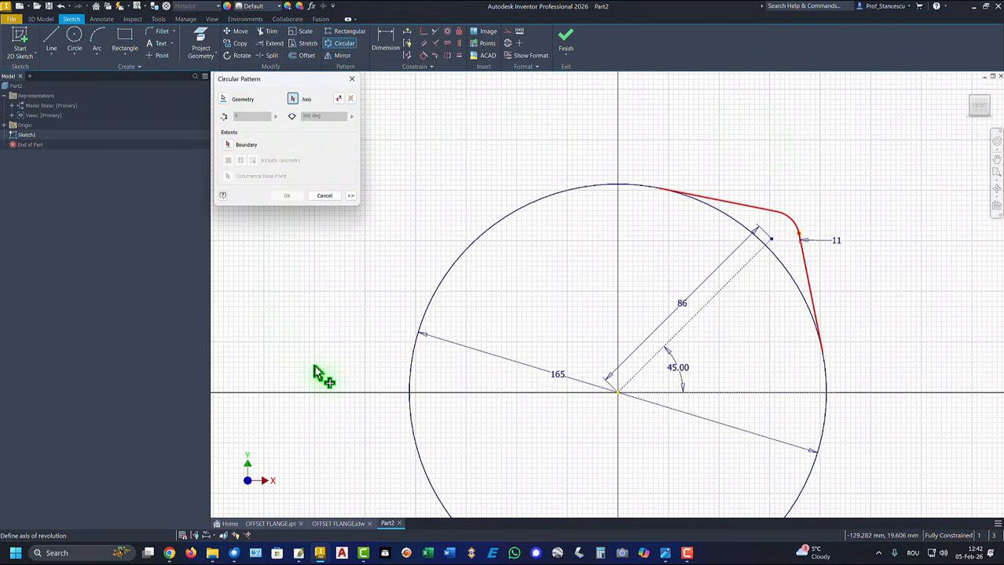
left_click(619, 392)
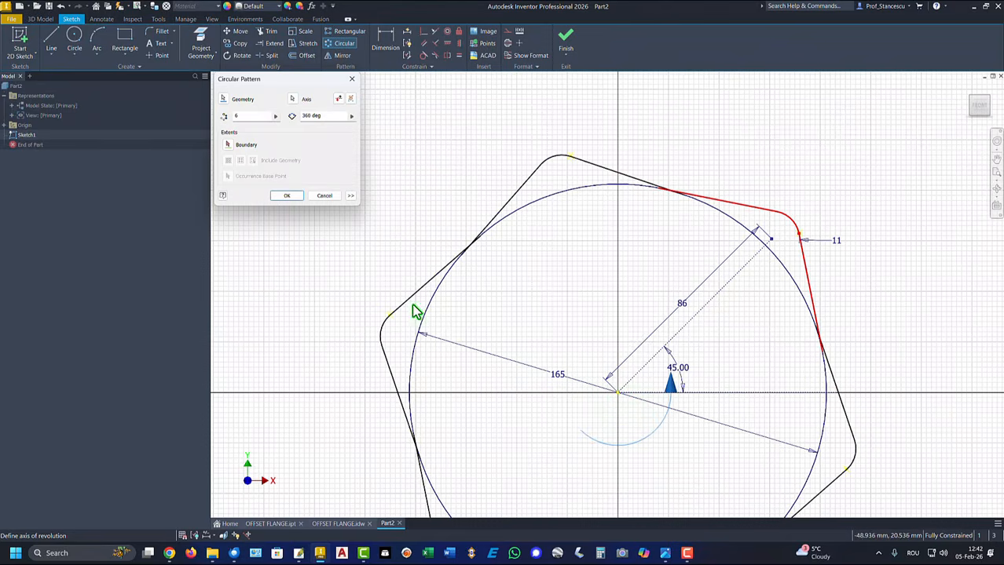
left_click(244, 116)
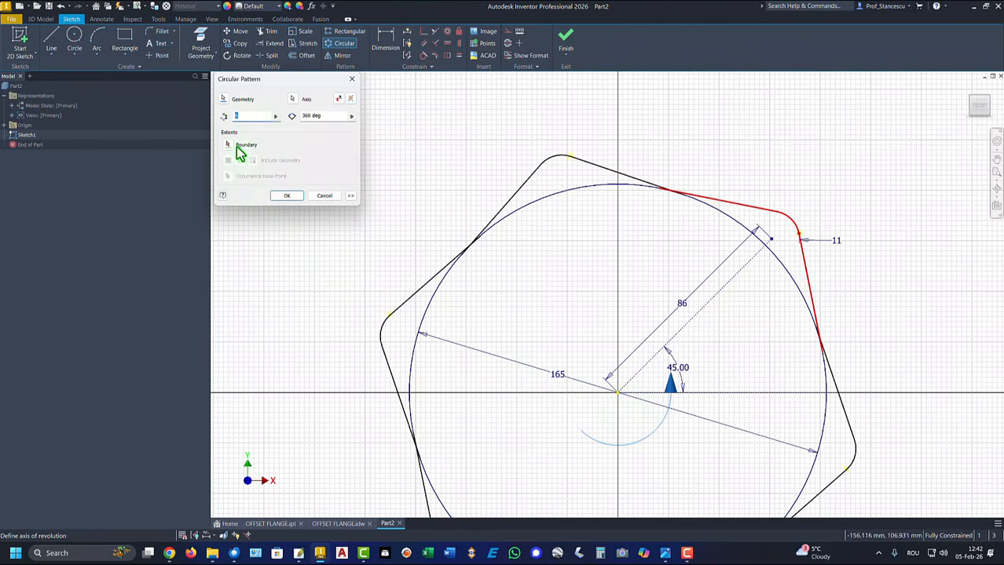
type("4")
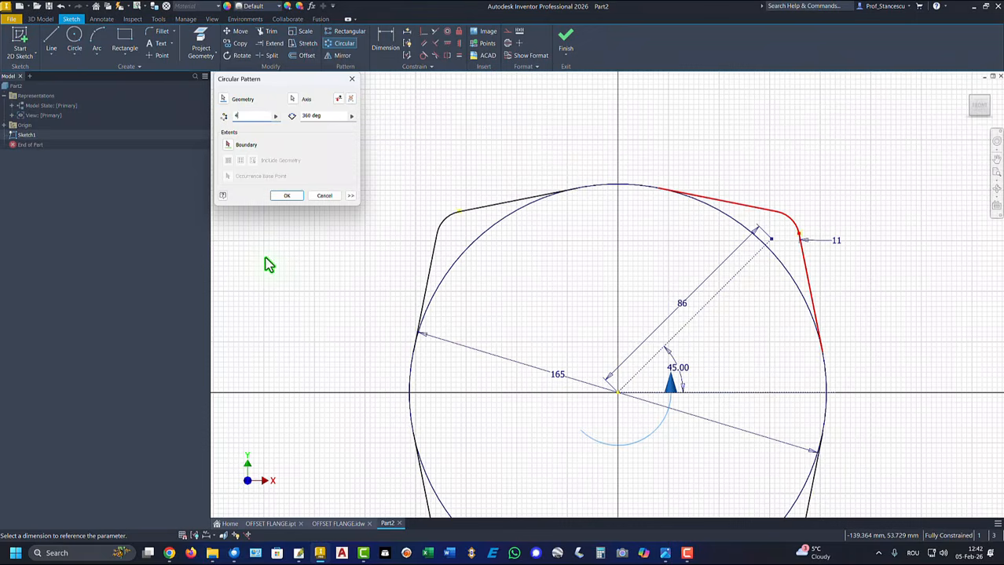
left_click(290, 196)
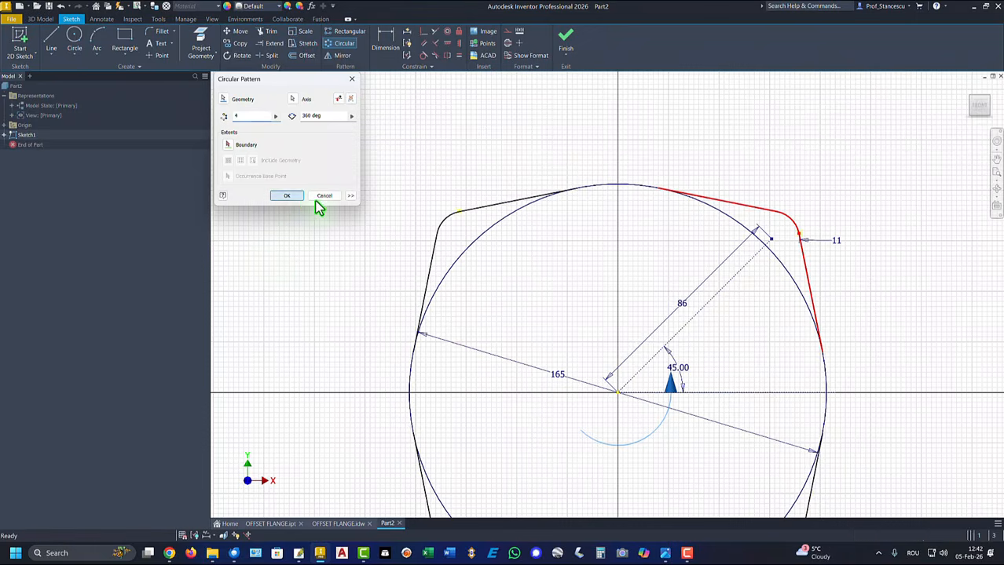
key("Home")
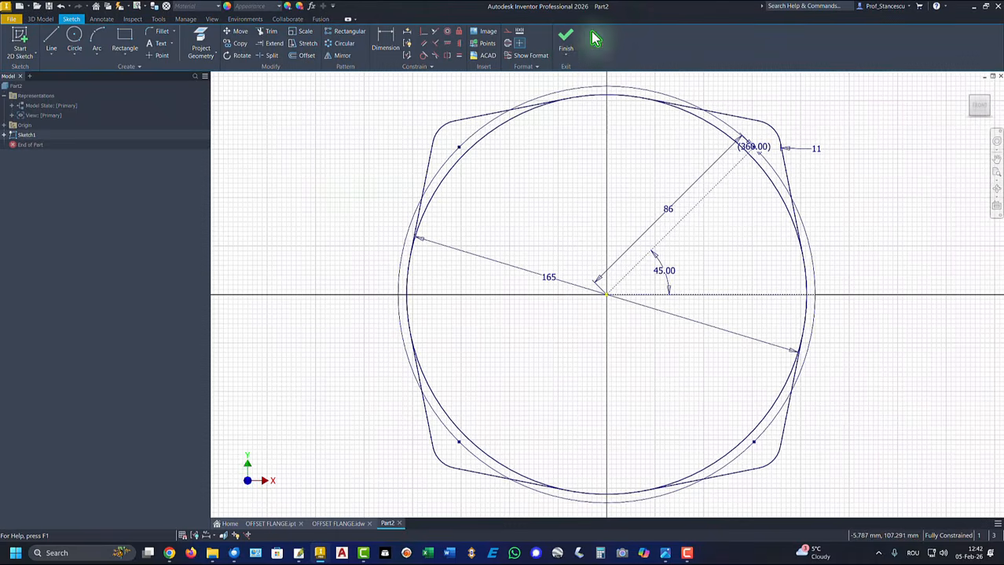
Finish the sketch and extrude the large circle together with all four corner lobe profiles by 10 mm as a new solid.
left_click(566, 39)
key("F6")
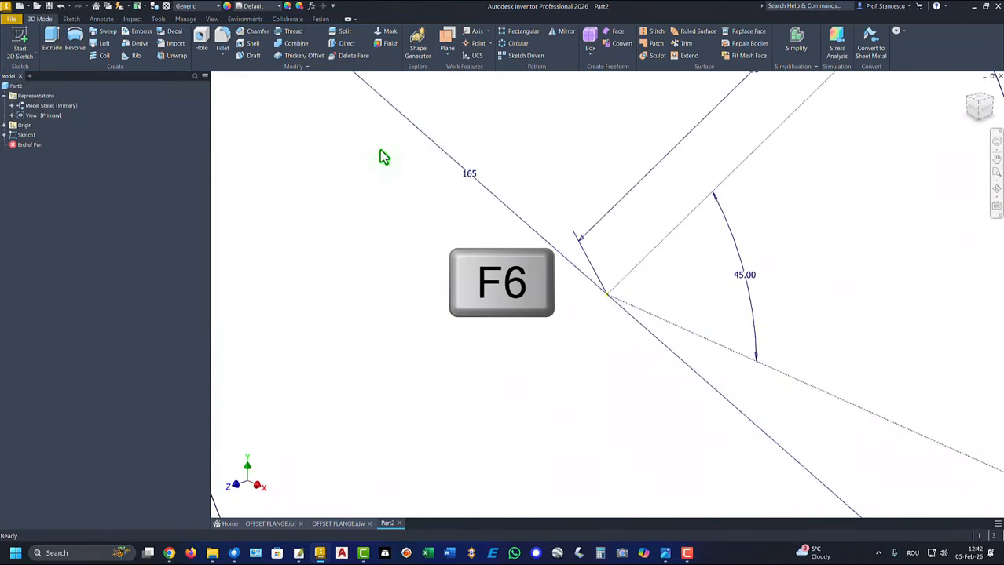
left_click(52, 39)
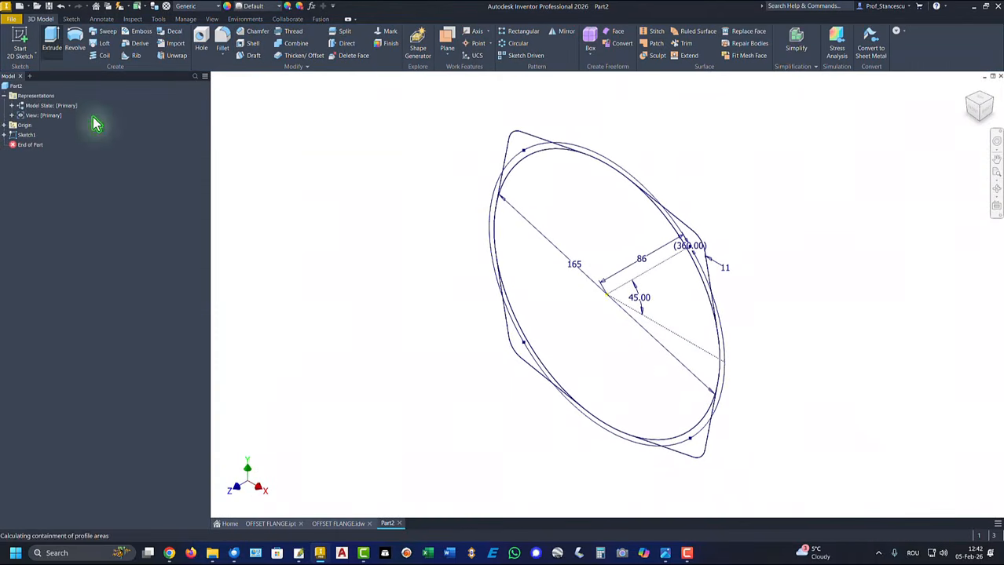
left_click(569, 209)
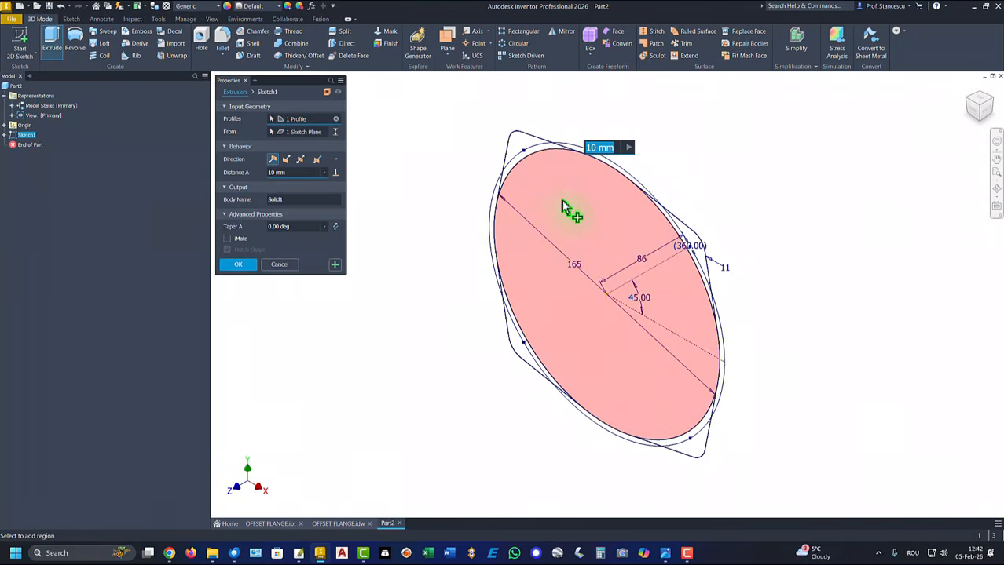
left_click(525, 147)
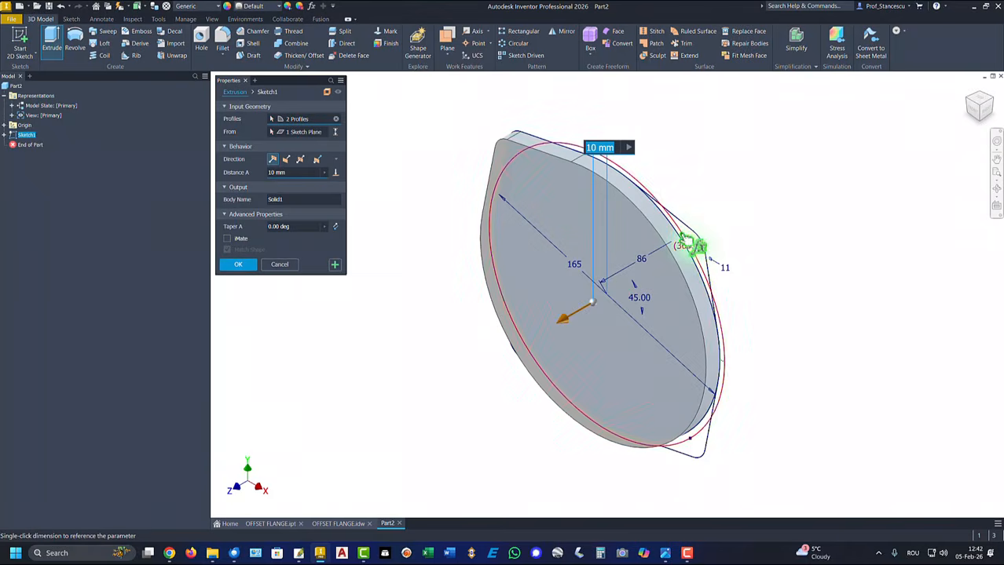
left_click(694, 242)
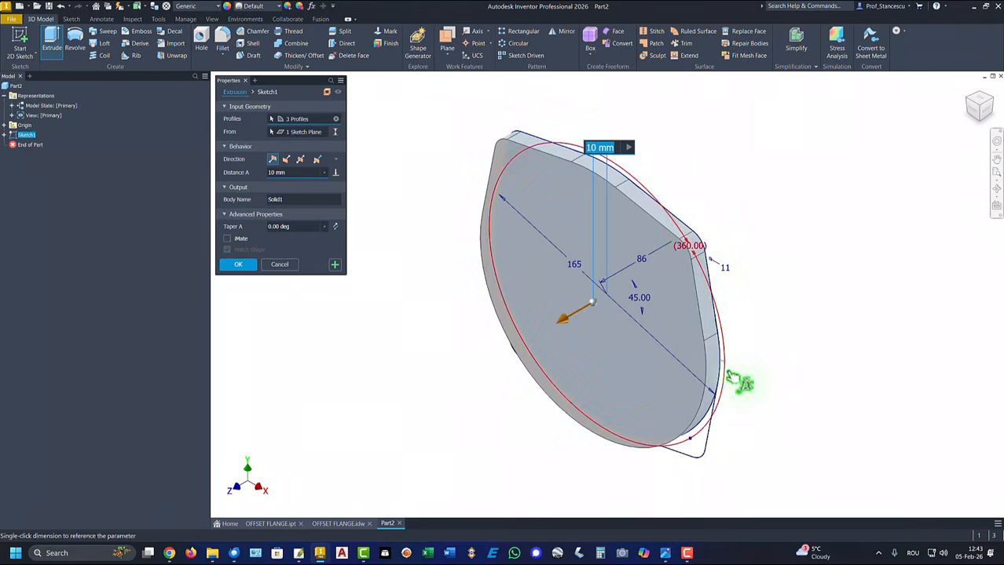
left_click(704, 456)
middle_click_drag(792, 380, 484, 399, "shift")
left_click(484, 399)
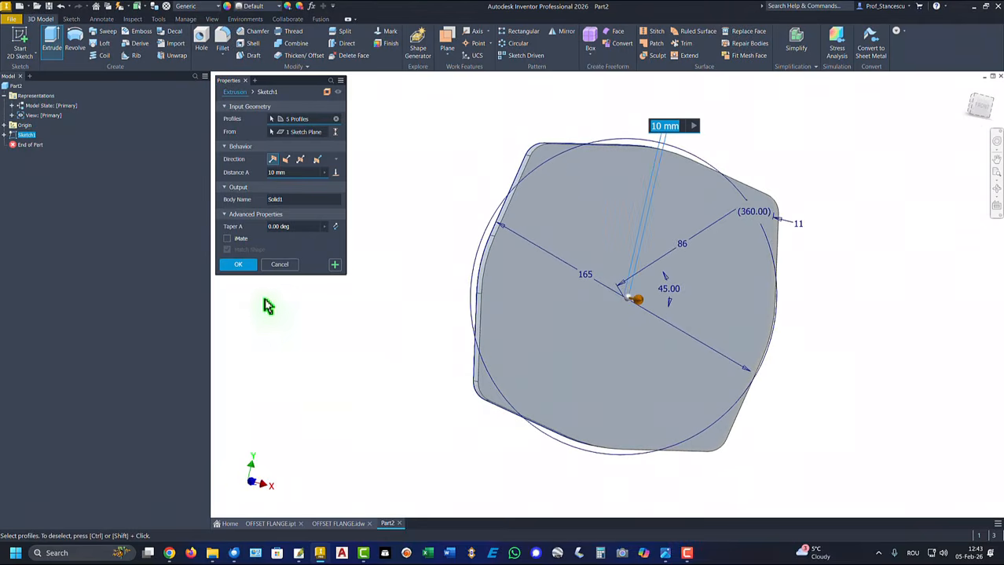
middle_click_drag(628, 147, 646, 173, "shift")
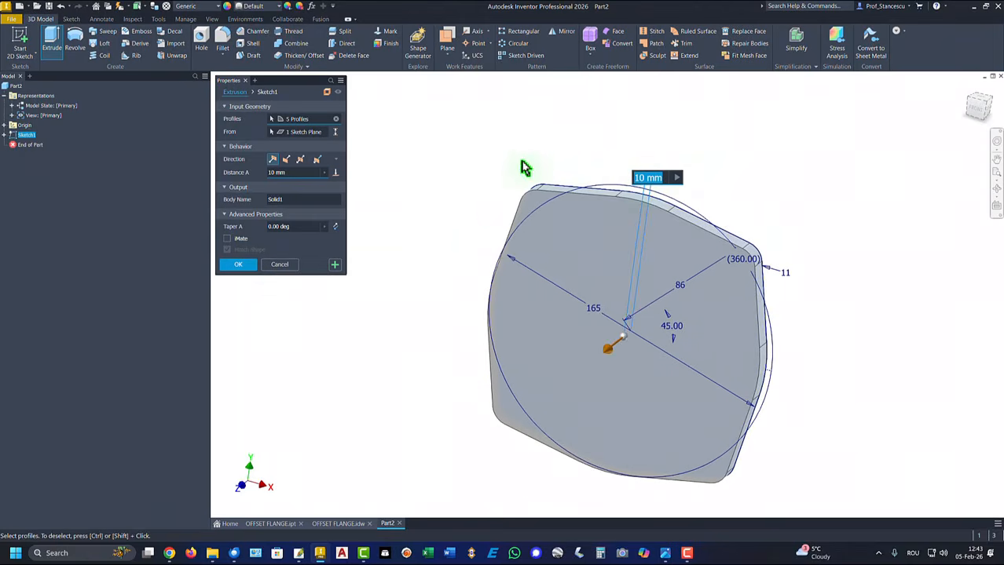
left_click(238, 264)
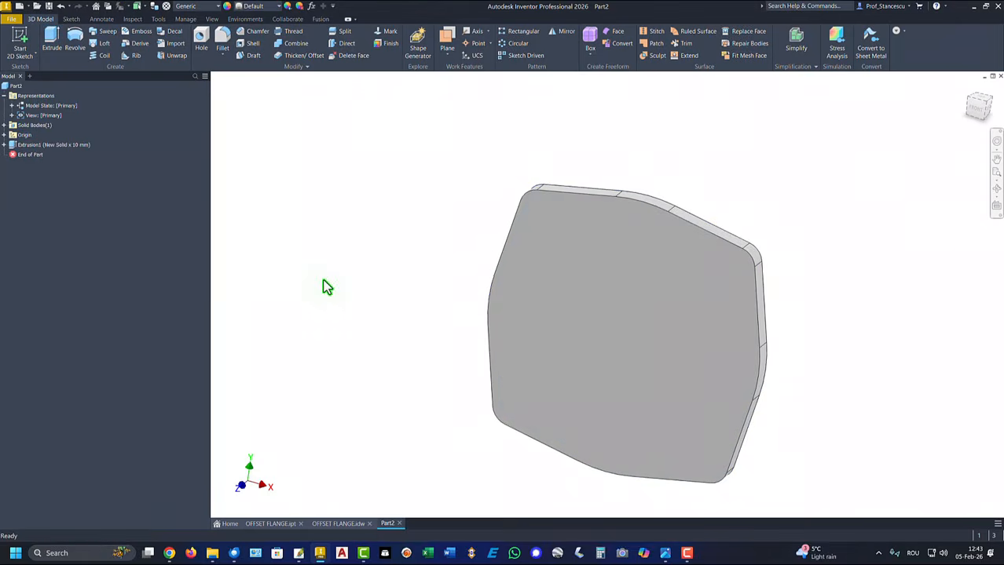
Create a work plane offset 46 mm from the XY plane, on the front side of the flange plate.
key("F6")
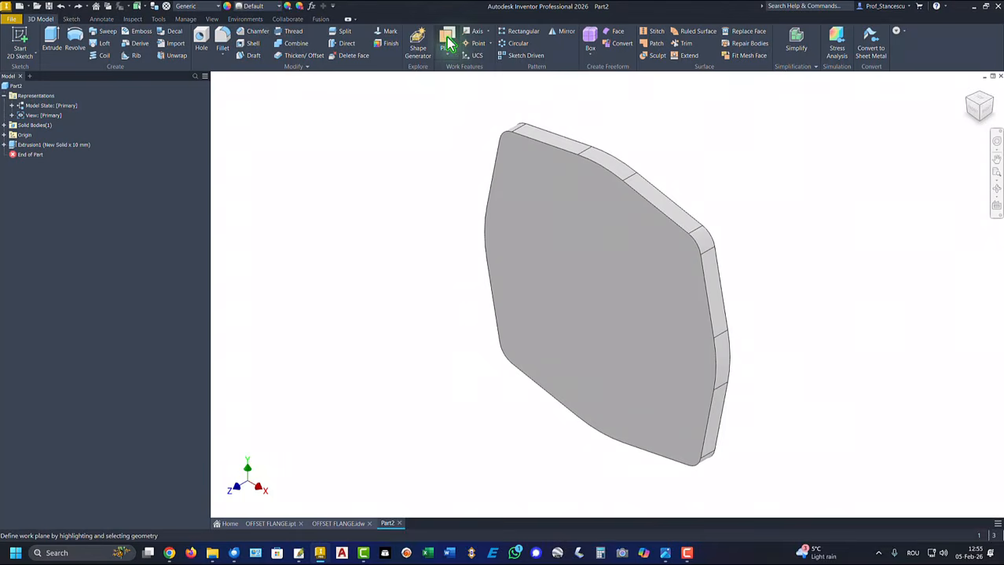
left_click(447, 43)
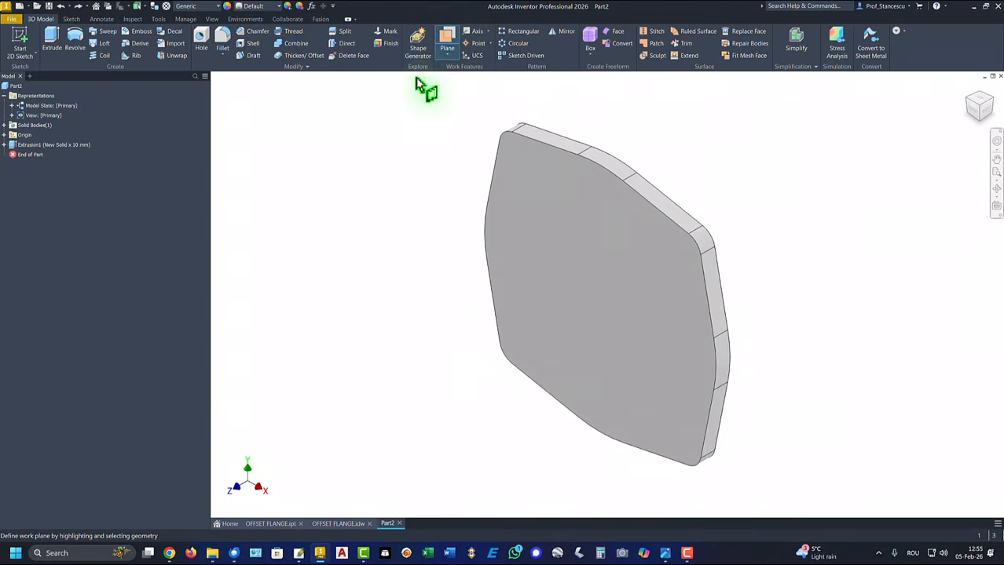
left_click(4, 136)
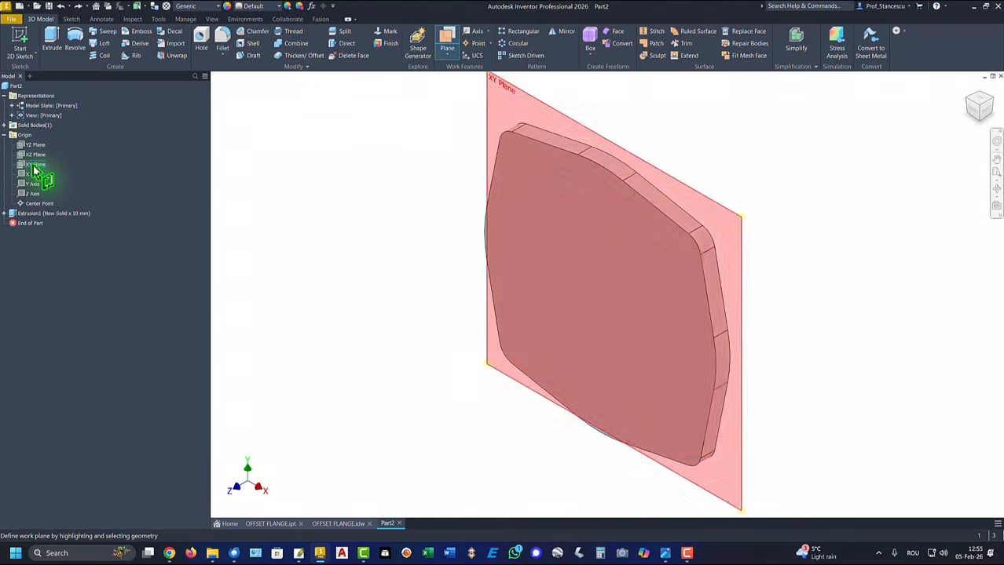
left_click(35, 164)
left_click_drag(502, 112, 414, 150)
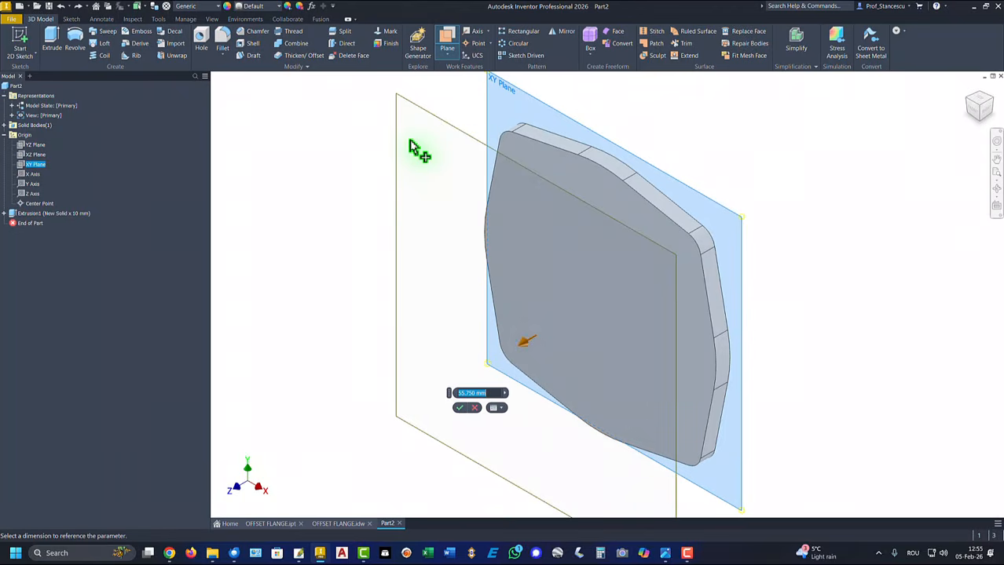
type("46")
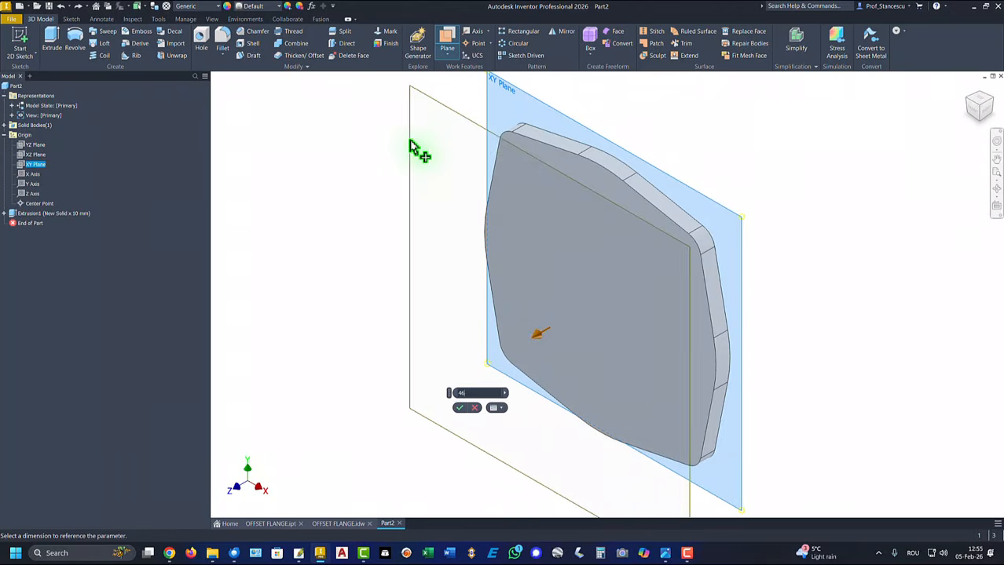
key("Return")
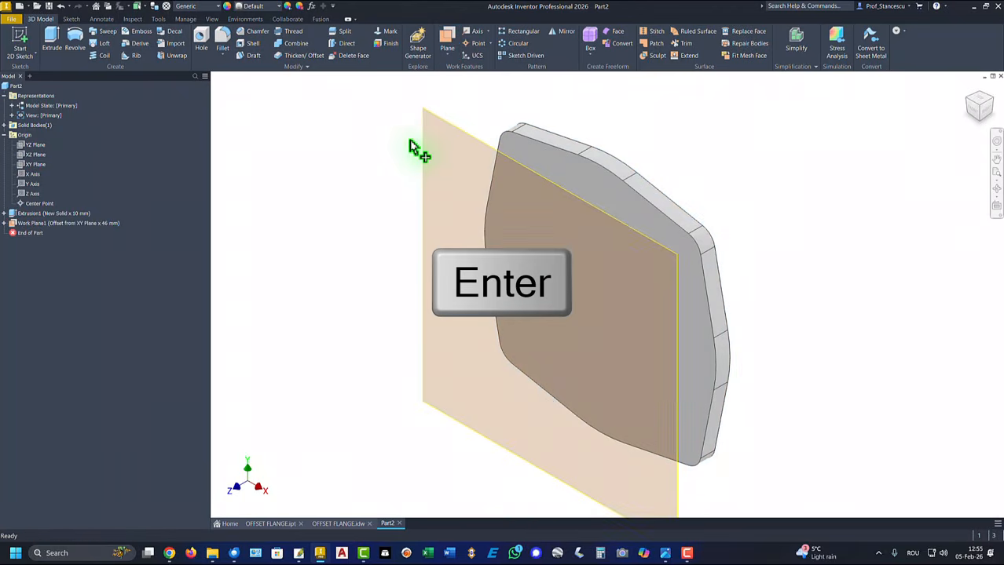
Copy the flange outline sketch used by the 10 mm extrusion.
left_click(6, 214)
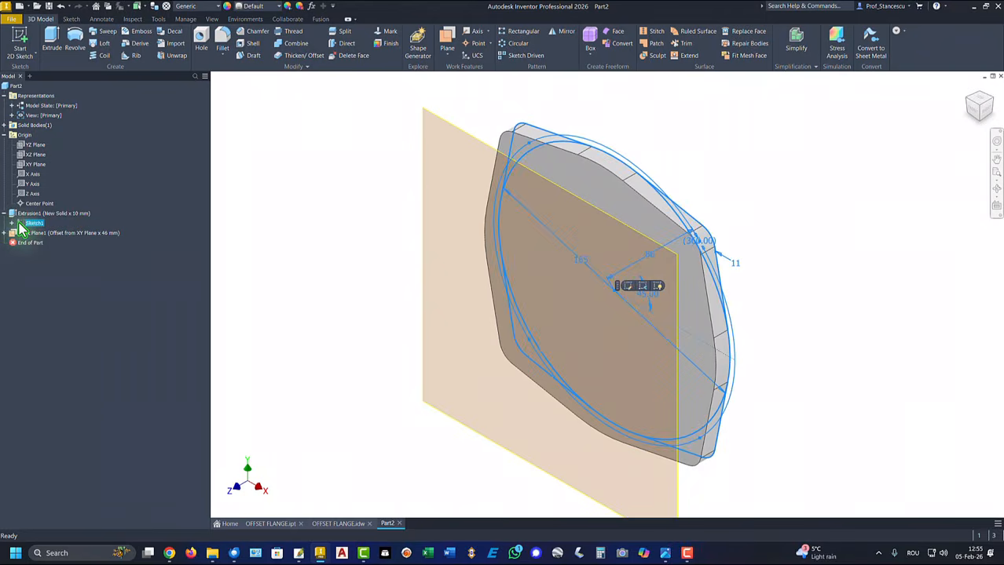
right_click(20, 223)
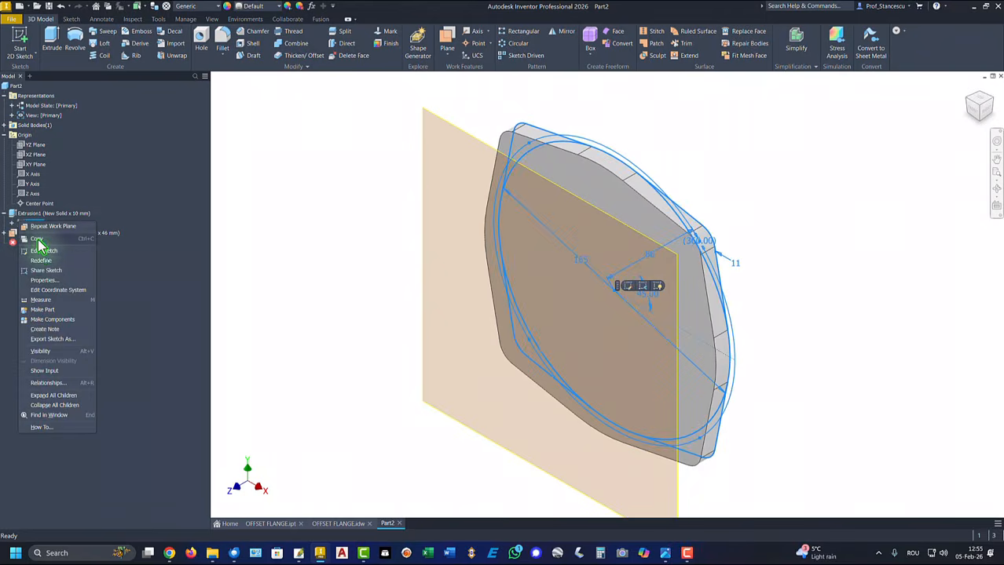
left_click(36, 240)
left_click(283, 237)
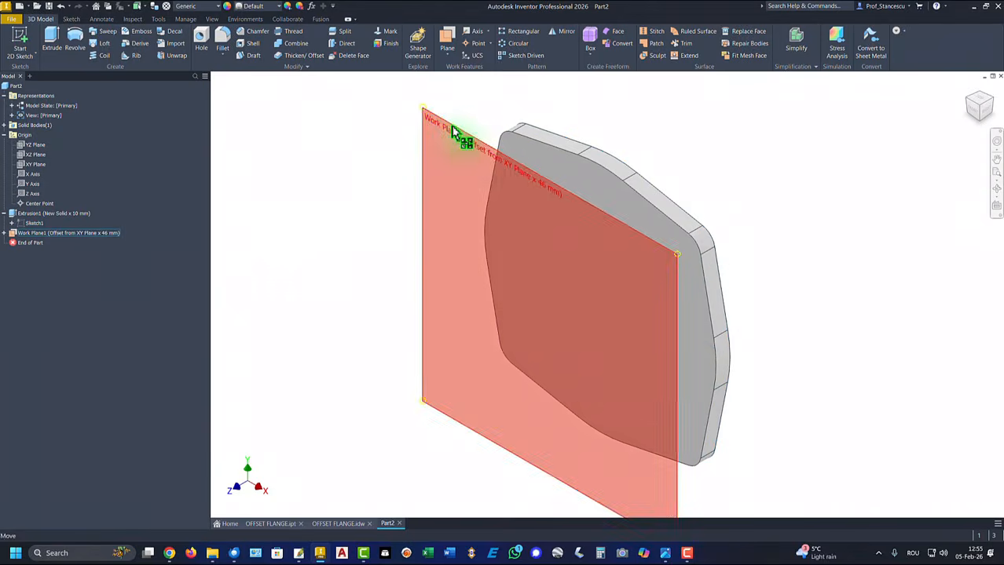
Start a new sketch on the 46 mm offset work plane and paste the copied flange outline beside the existing plate.
left_click(485, 155)
left_click(464, 120)
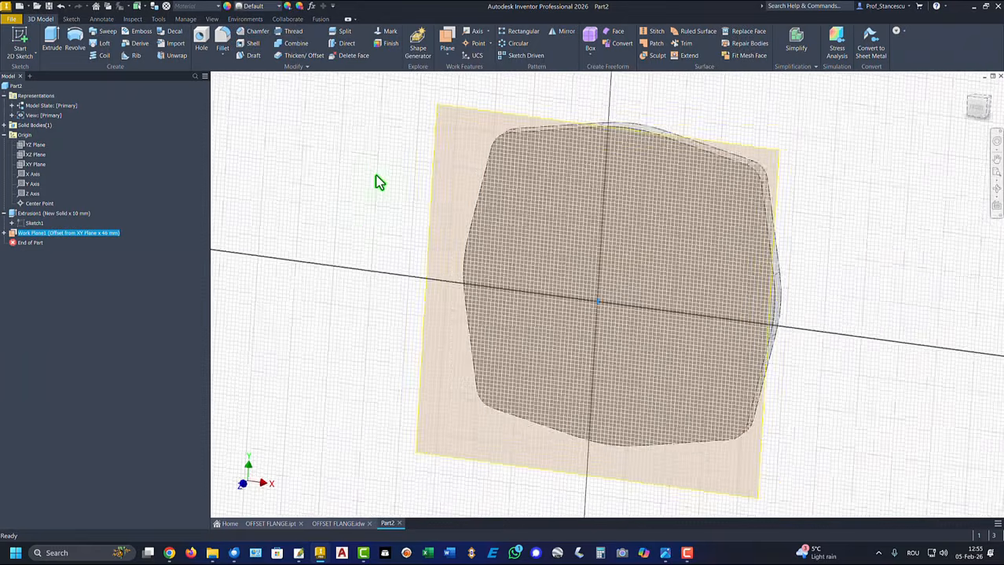
mouse_move(365, 270)
middle_mouse_down()
mouse_move(665, 263)
mouse_move(615, 233)
middle_mouse_up()
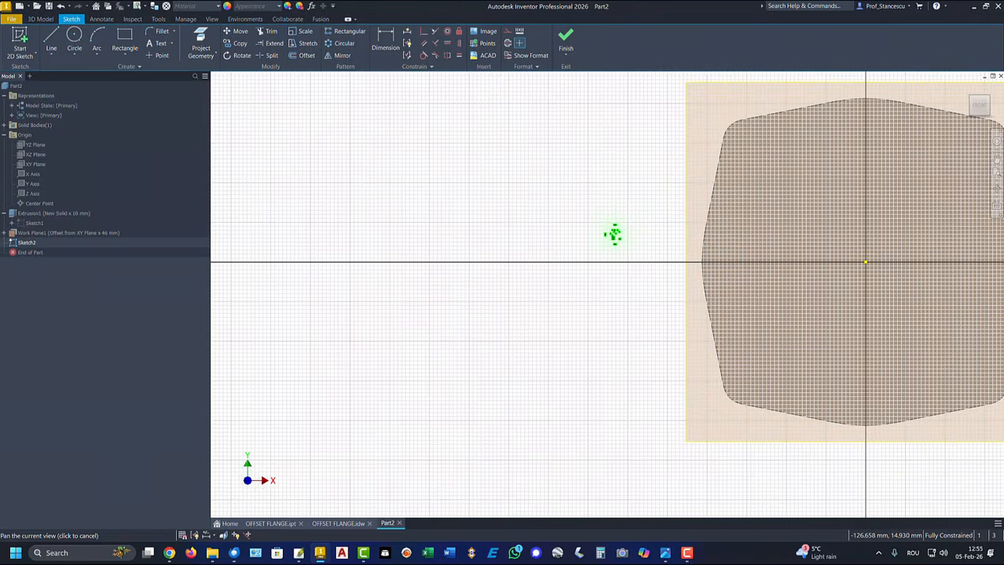
right_click(374, 232)
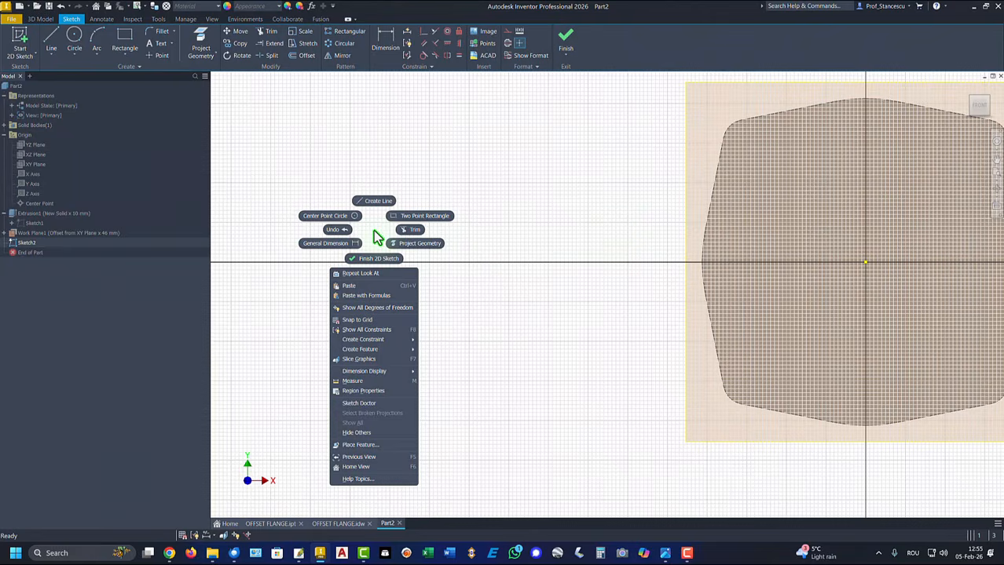
left_click(348, 287)
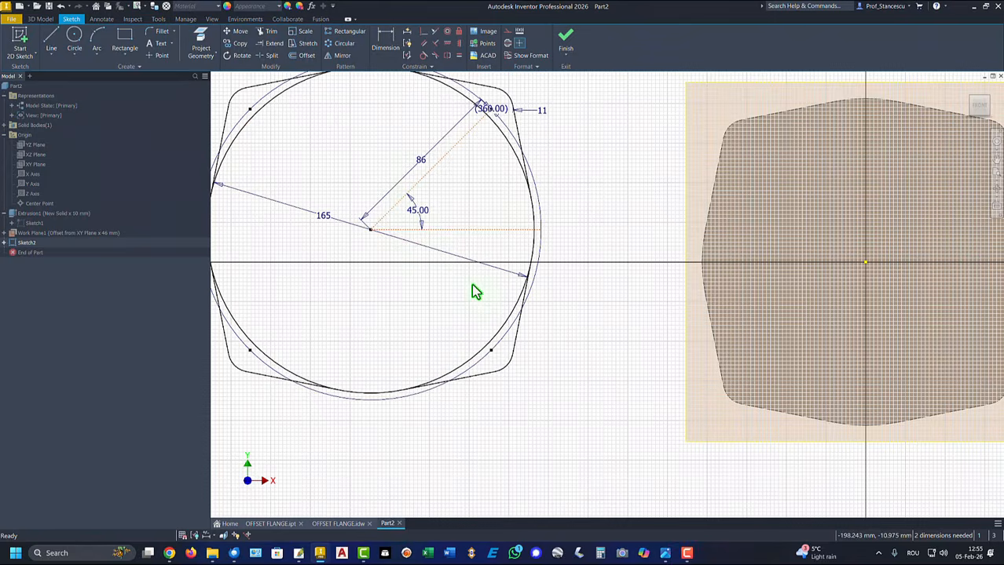
Rotate the whole pasted flange outline by 45 degrees about its centre point, allowing its conflicting constraints to be removed.
scroll(471, 292, "down", 2)
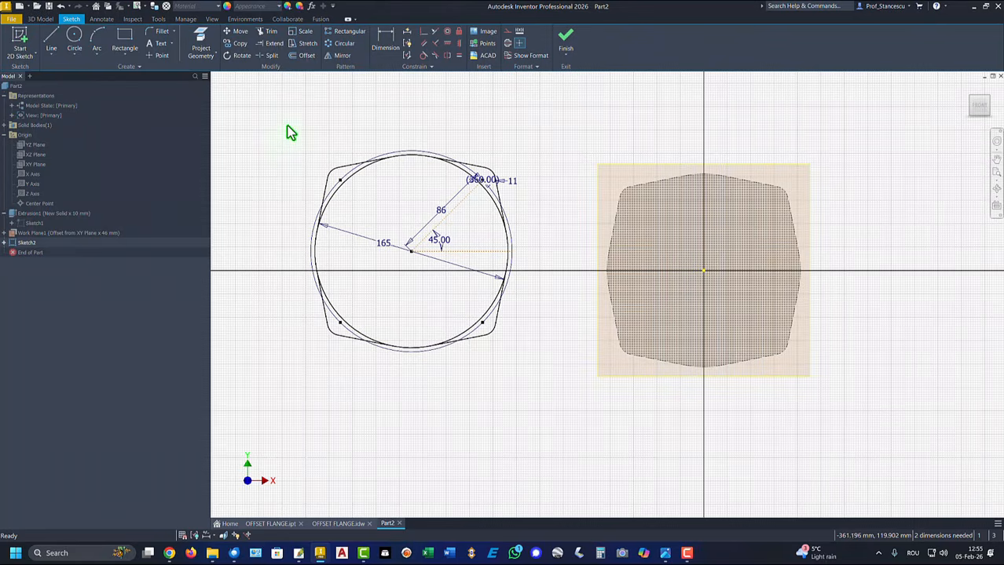
left_click(242, 57)
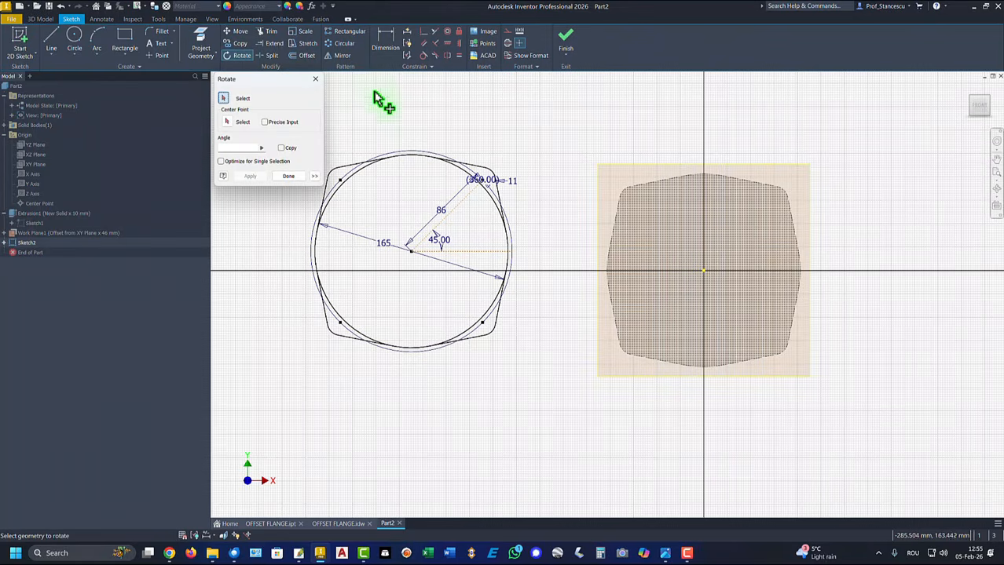
middle_click_drag(296, 355, 365, 371)
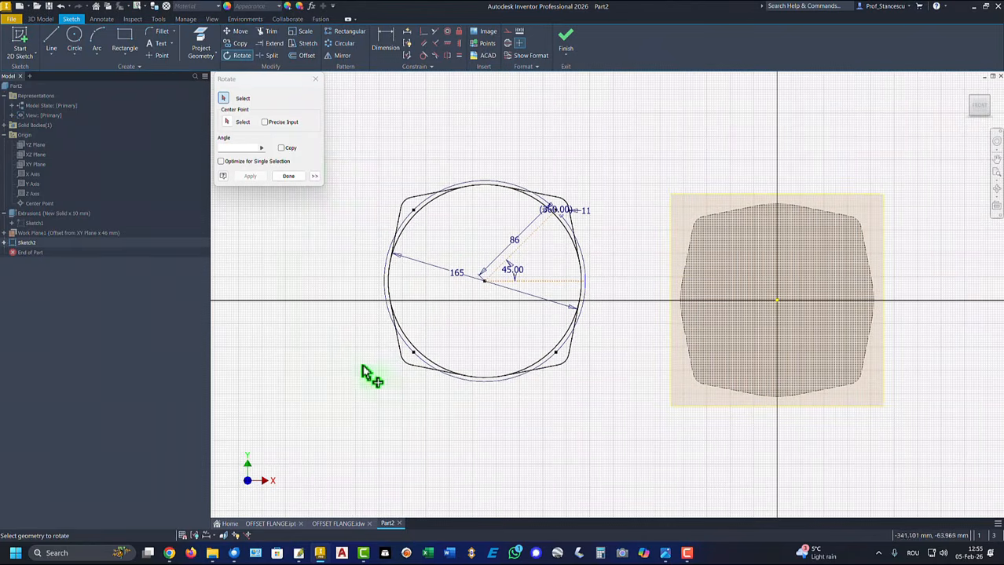
mouse_move(351, 149)
left_mouse_down()
mouse_move(436, 284)
mouse_move(652, 421)
left_mouse_up()
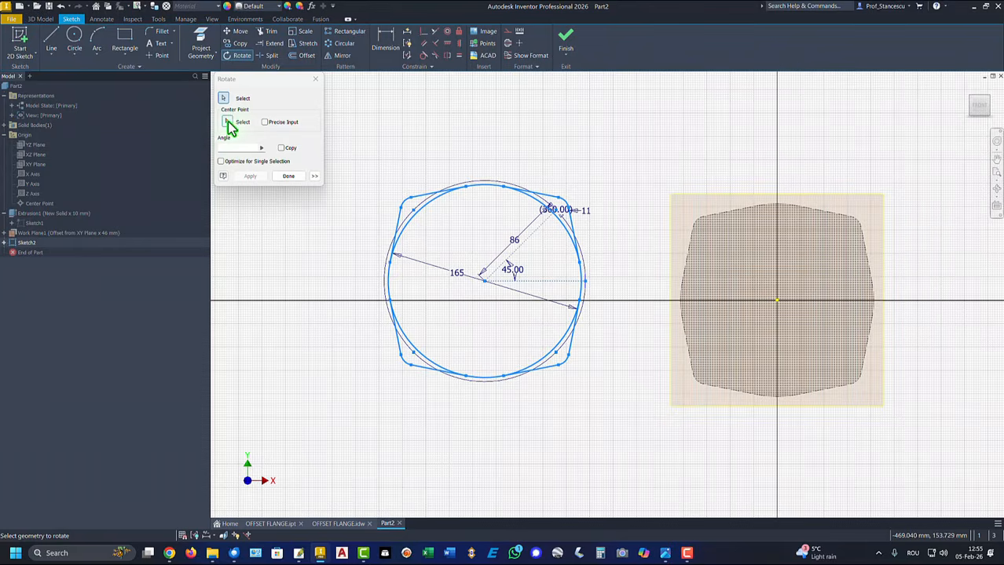
left_click(228, 123)
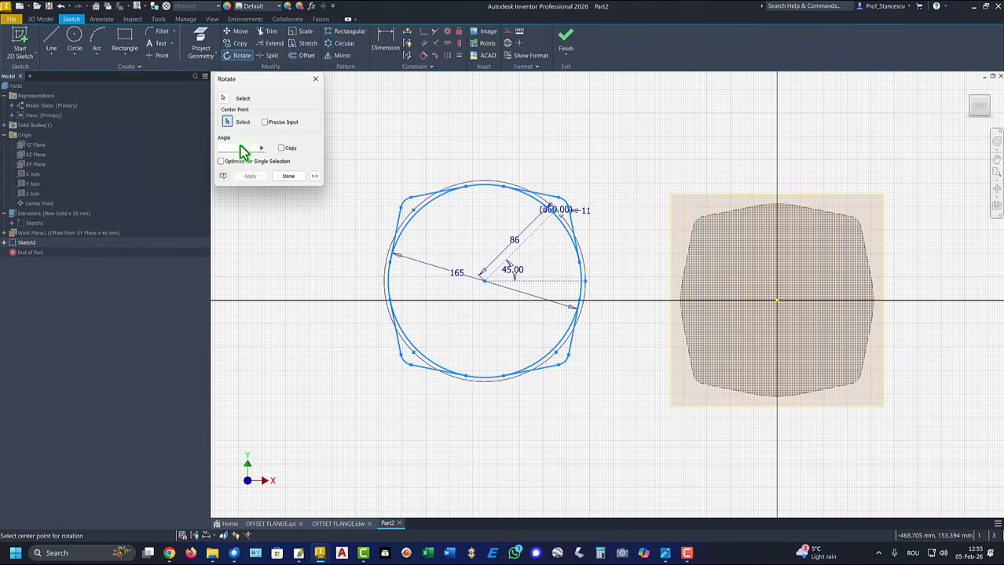
left_click(484, 281)
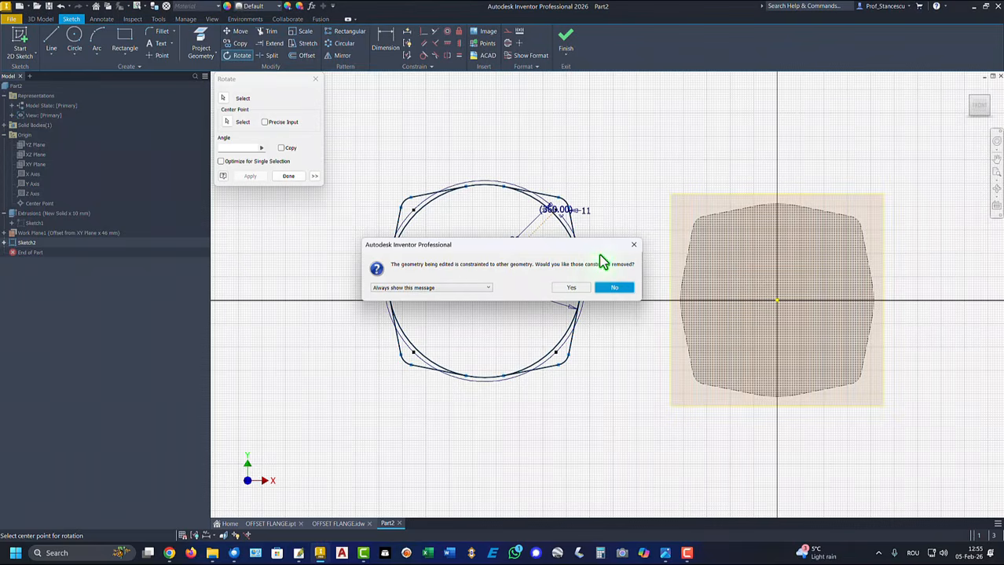
left_click(571, 289)
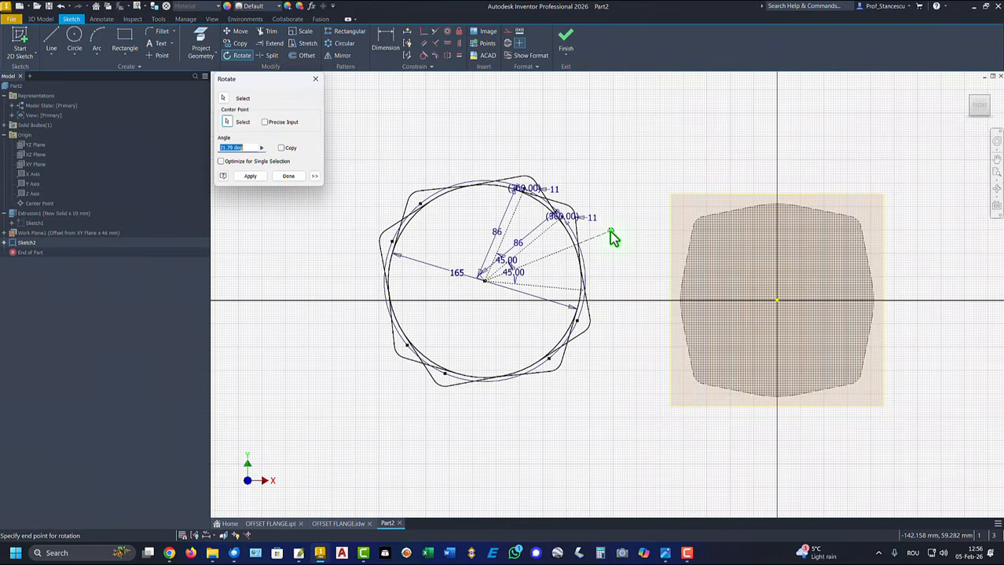
left_click(610, 231)
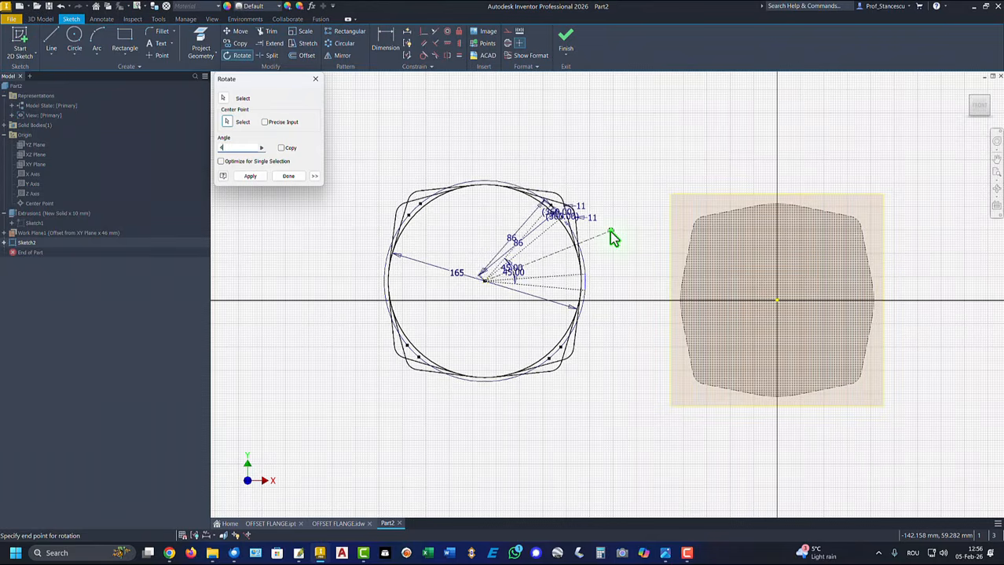
key("Return")
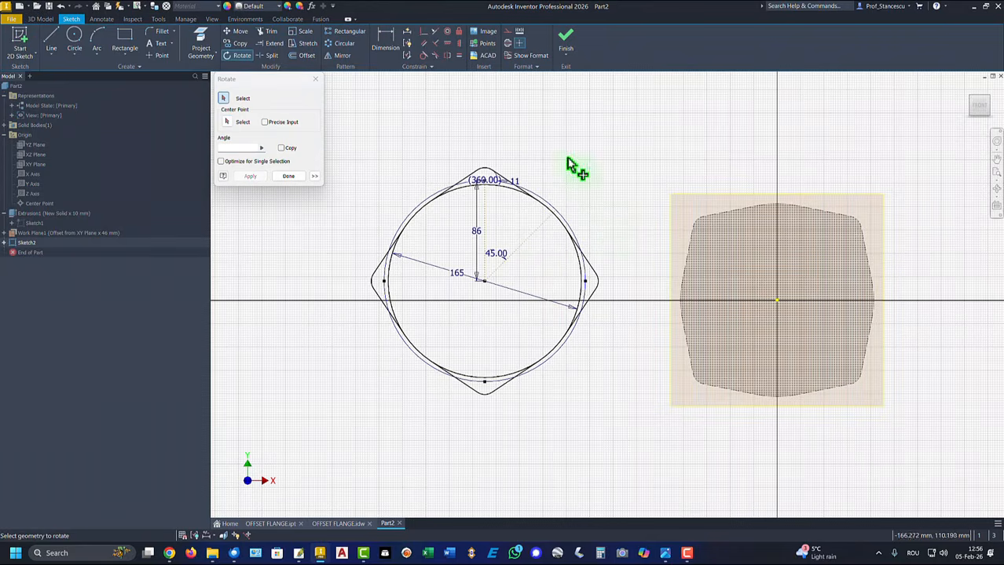
left_click(285, 179)
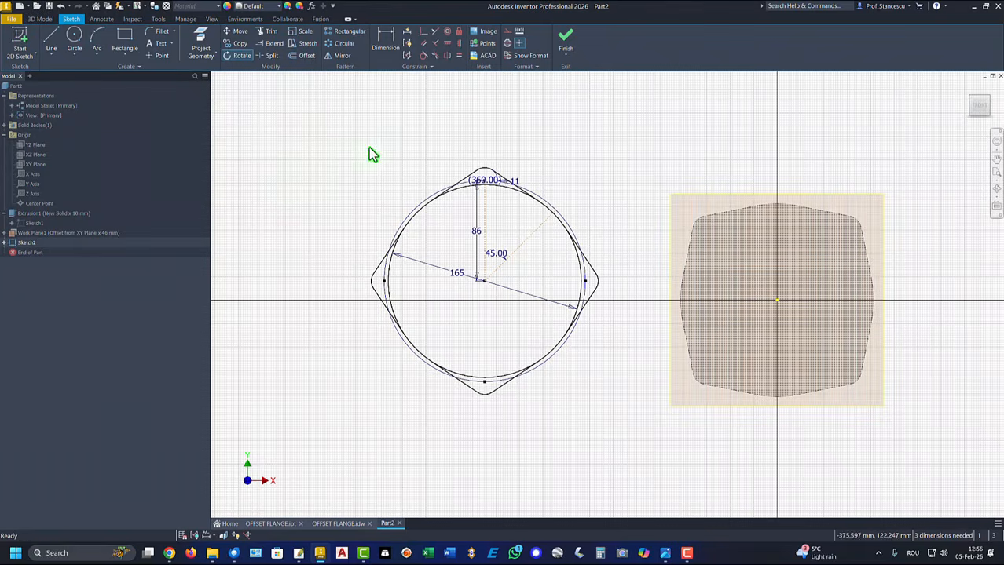
Make the rotated outline's centre point coincident with the projected origin and finish the sketch.
left_click(423, 31)
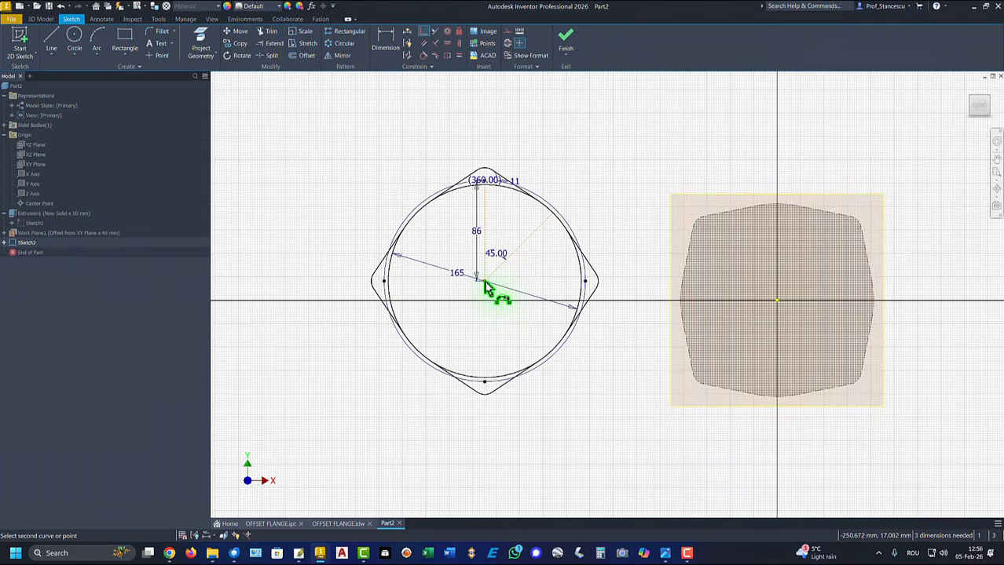
left_click(777, 303)
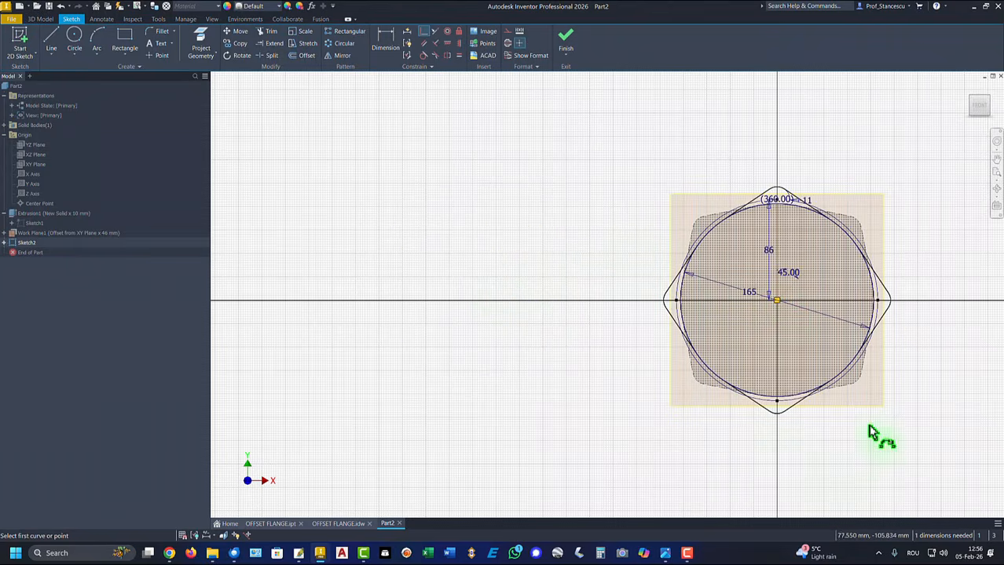
left_click(568, 41)
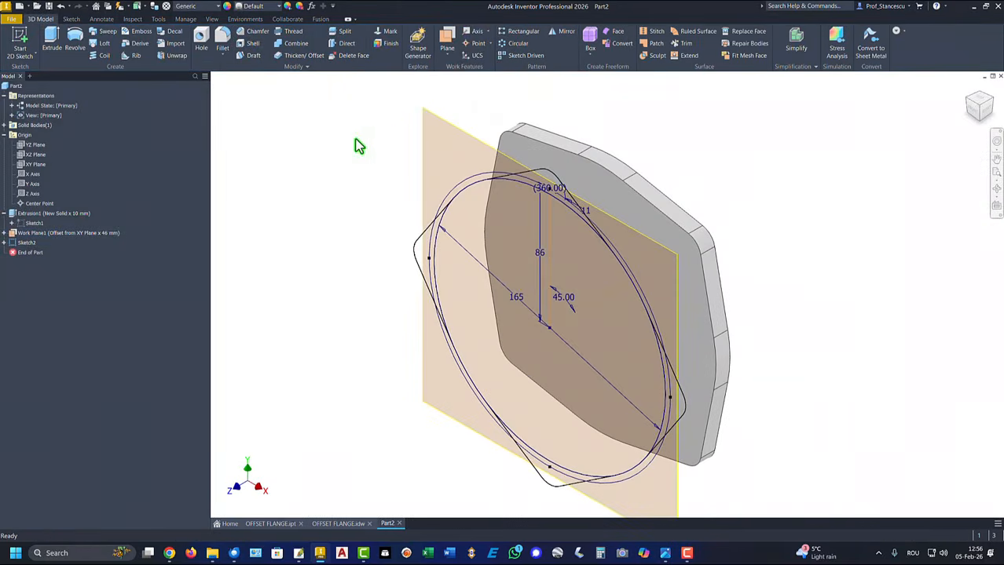
Hide the offset work plane and extrude the rotated outline's large circle with all four corner lobes by 10 mm as a join.
right_click(440, 119)
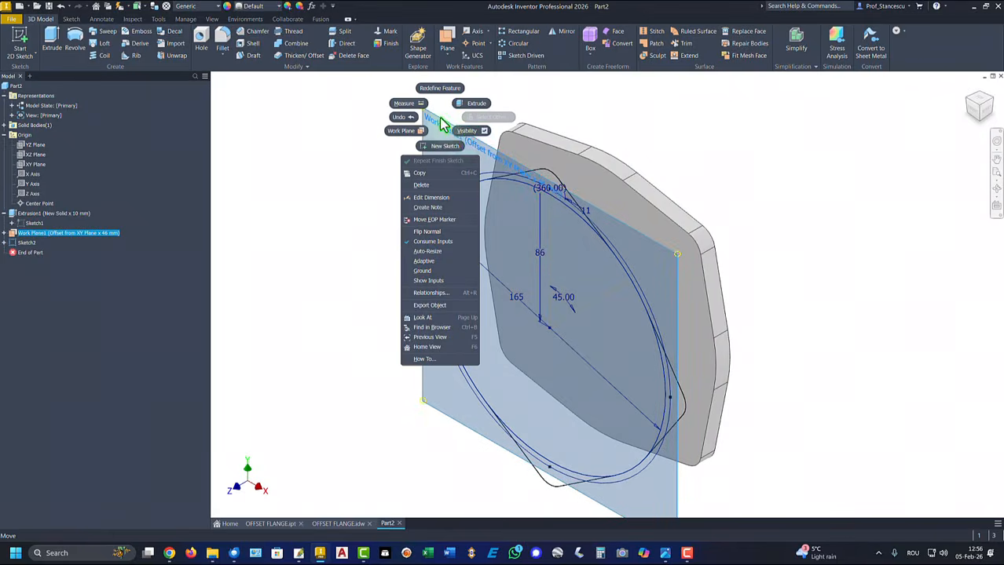
left_click(468, 130)
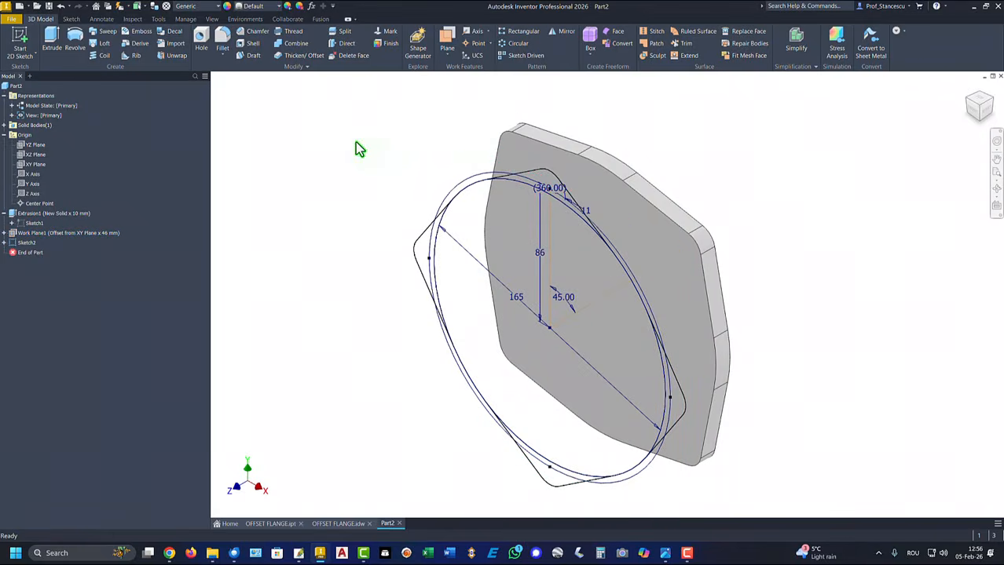
left_click(52, 38)
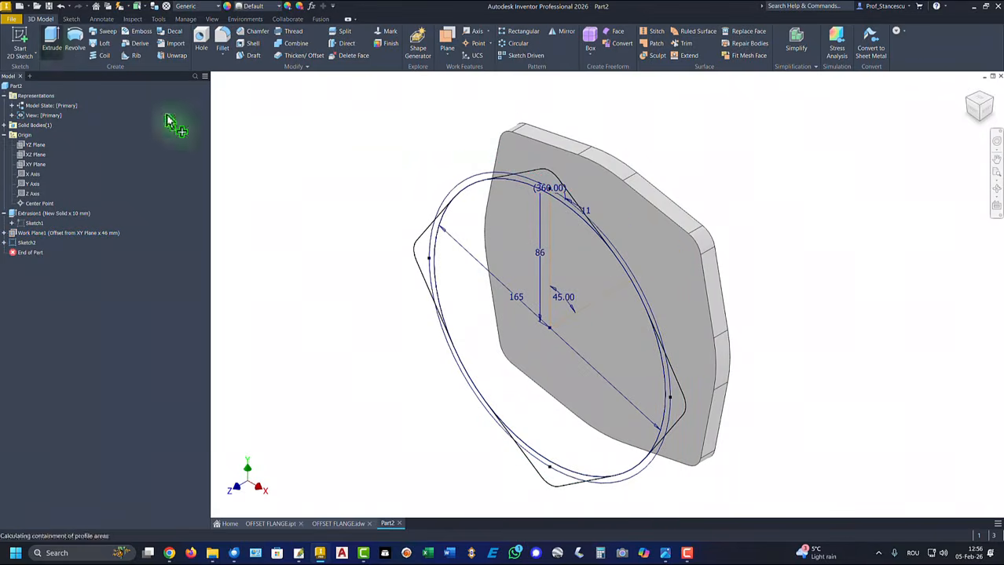
left_click(469, 277)
left_click(425, 247)
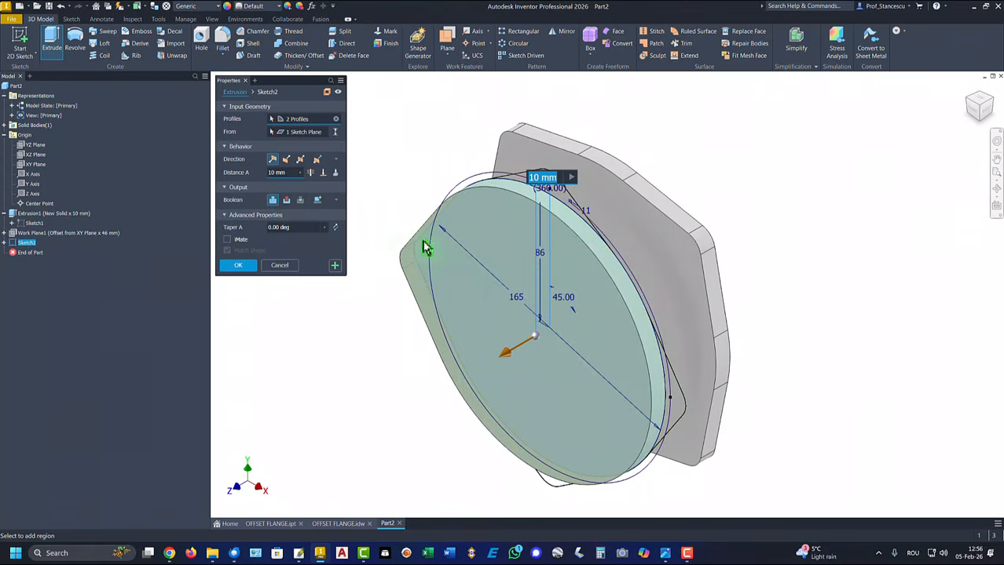
left_click(563, 207)
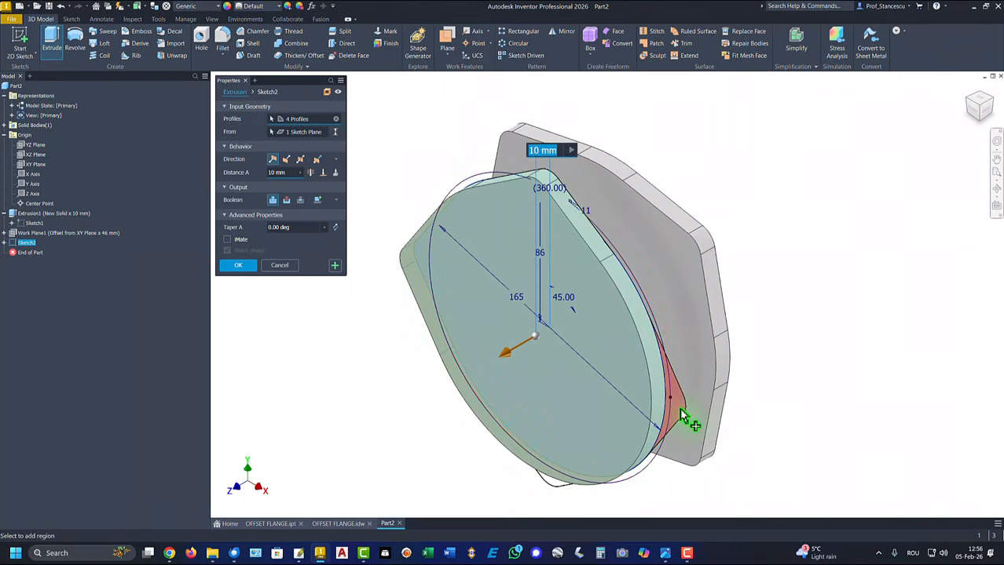
middle_click_drag(658, 518, 567, 460, "shift")
left_click(553, 459)
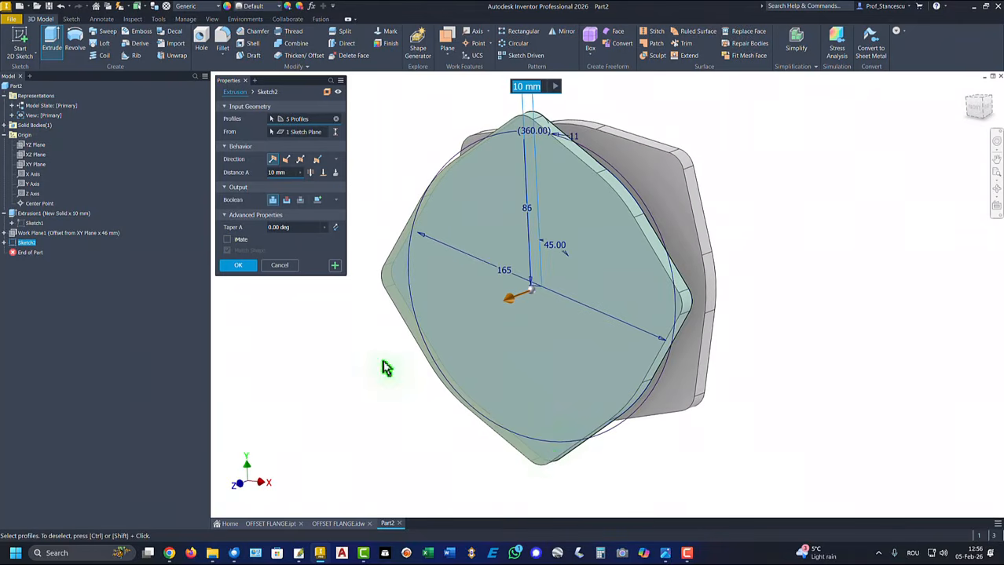
middle_click_drag(385, 368, 465, 173, "shift")
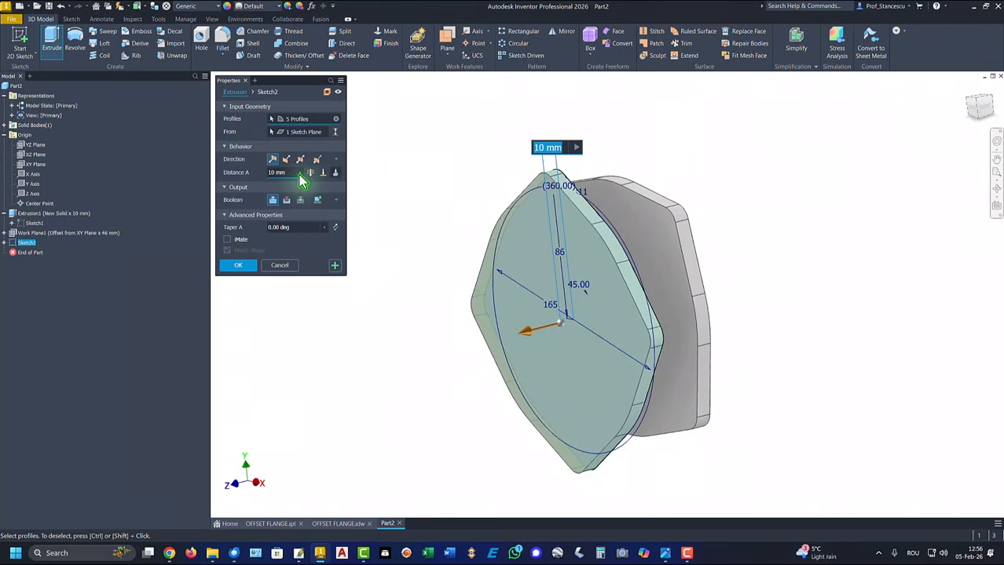
left_click(239, 266)
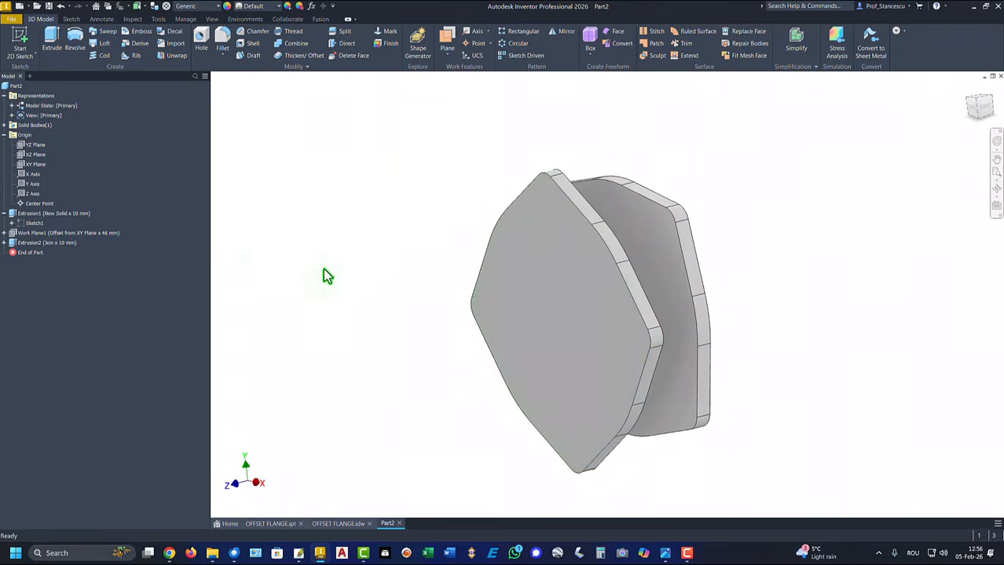
Start a sketch on the first plate's face that looks toward the rotated plate and slice the graphics at the sketch plane.
key("F6")
middle_click_drag(334, 271, 463, 187, "shift")
key("F6")
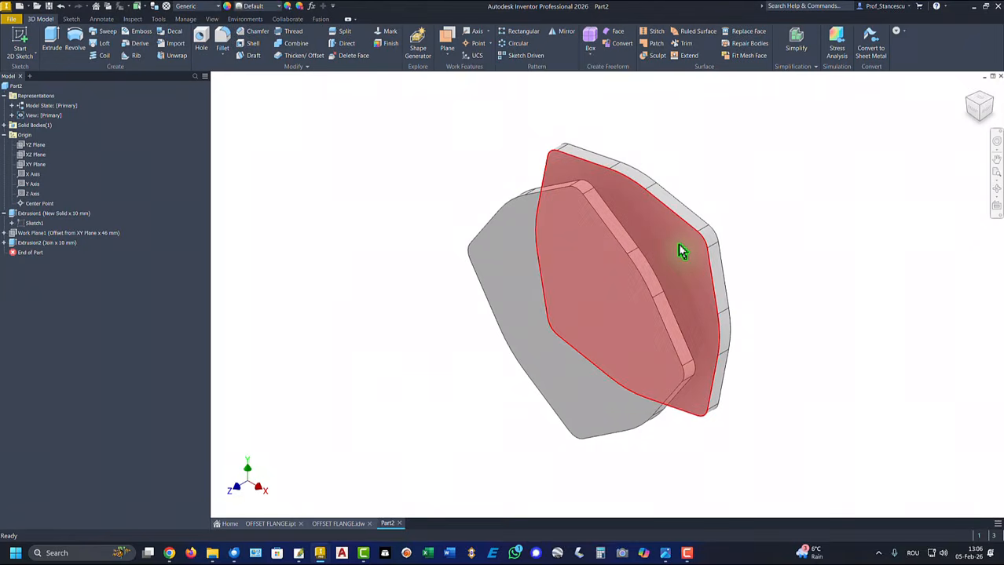
left_click(682, 250)
left_click(749, 239)
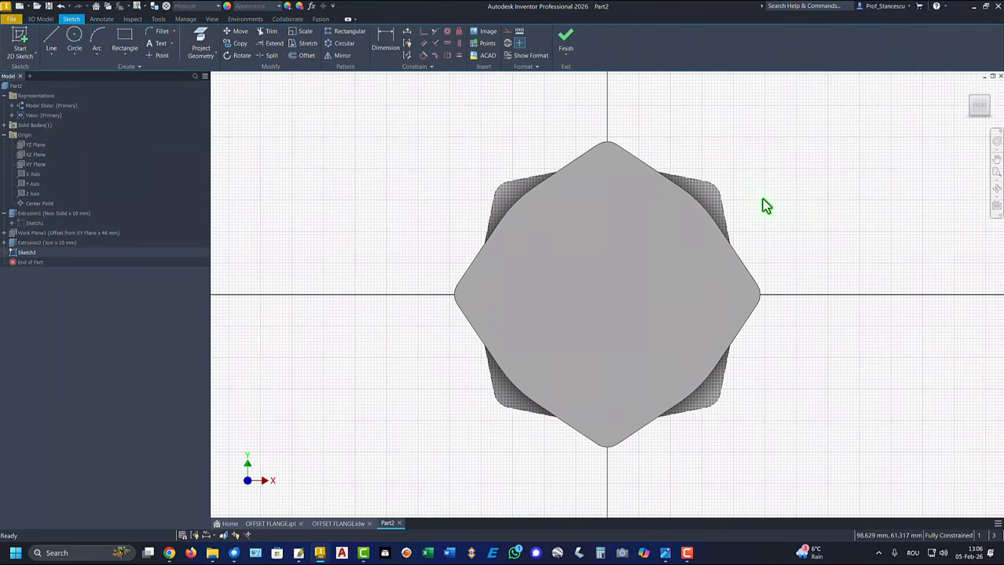
key("F7")
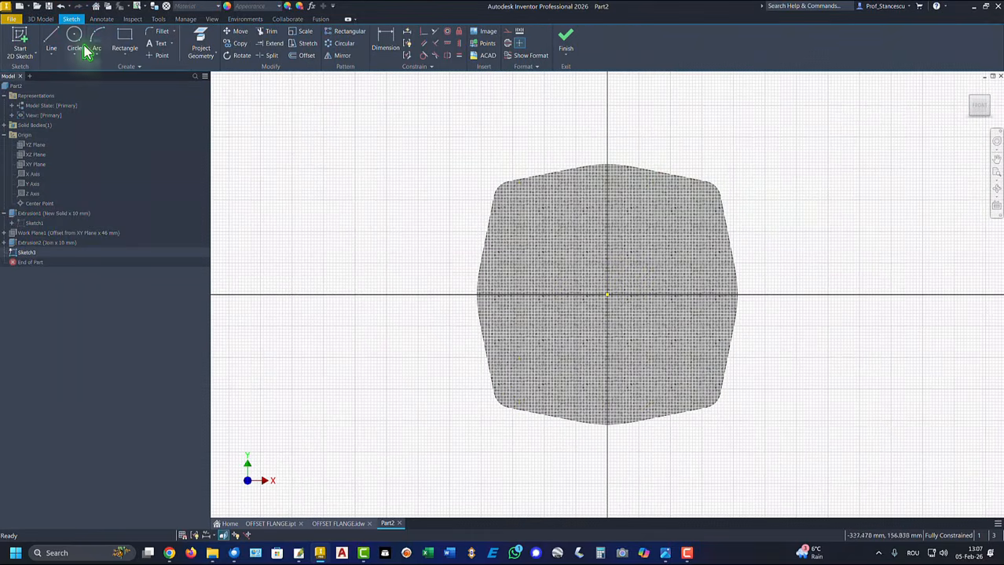
Draw a circle with a diameter of 144 mm centred on the origin.
left_click(74, 39)
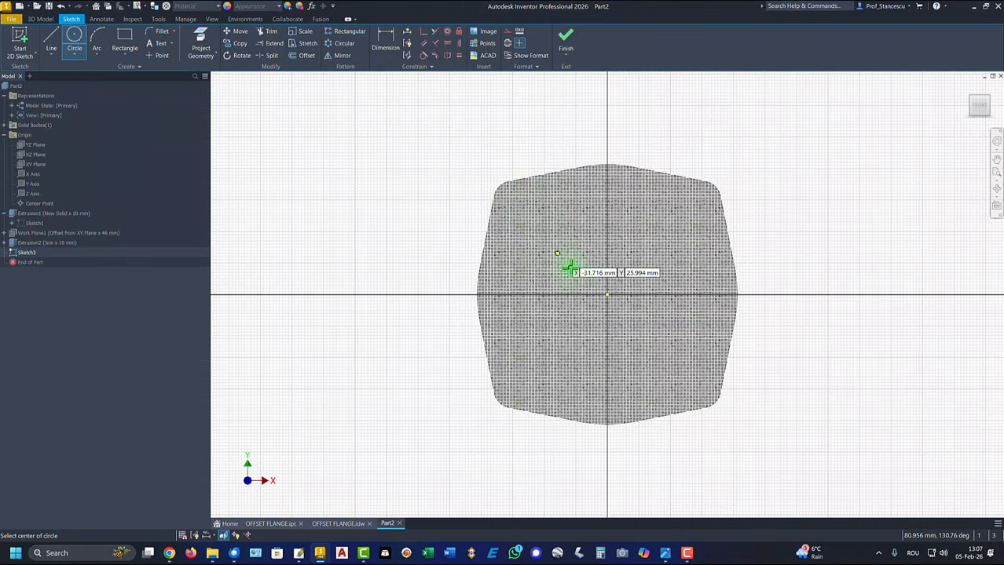
left_click(608, 295)
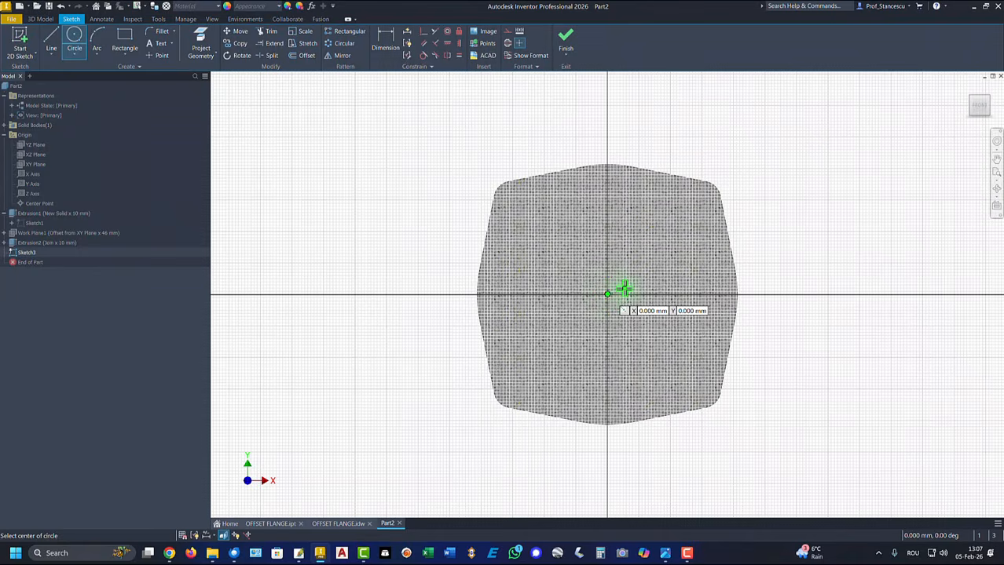
right_click(669, 252)
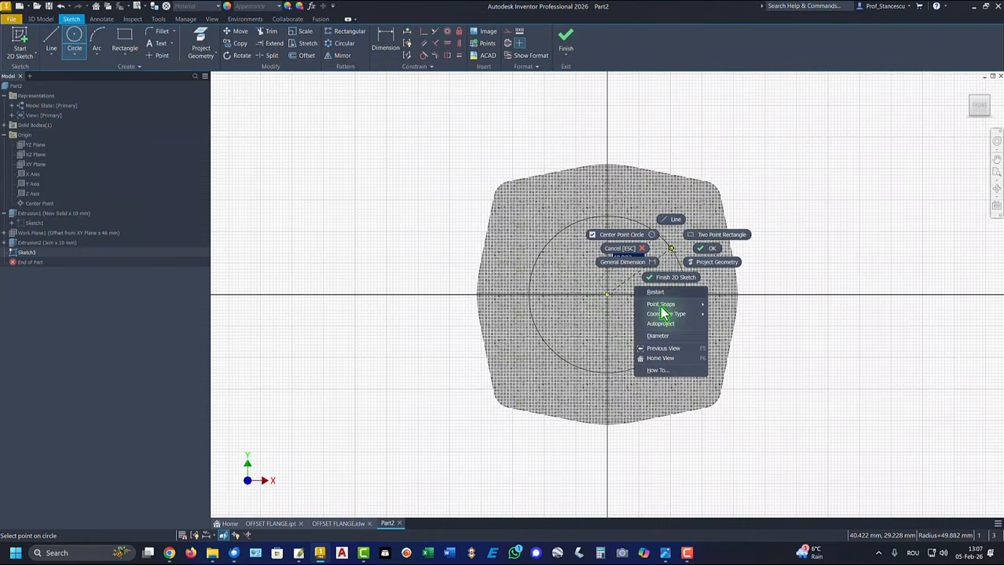
left_click(658, 336)
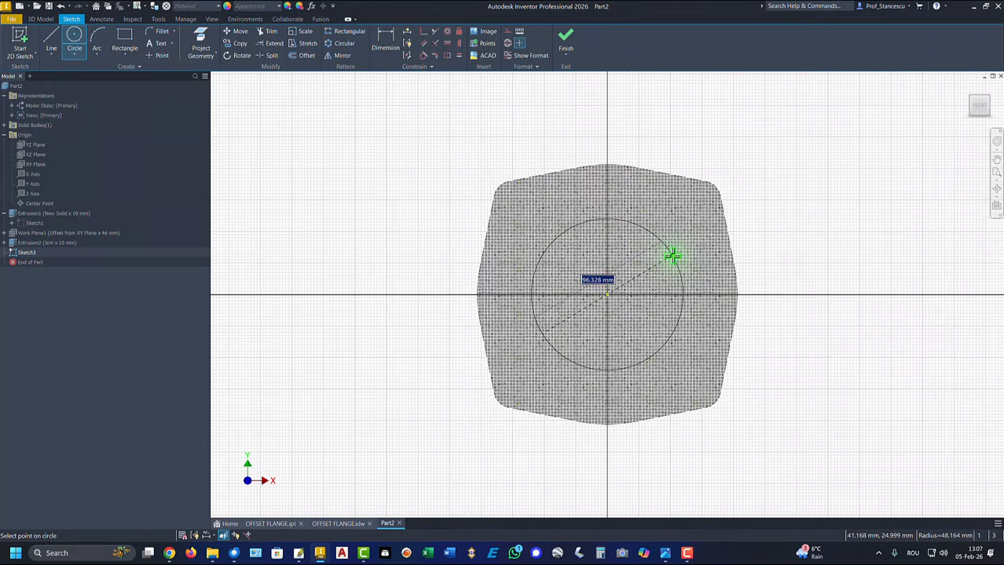
type("144")
key("Return")
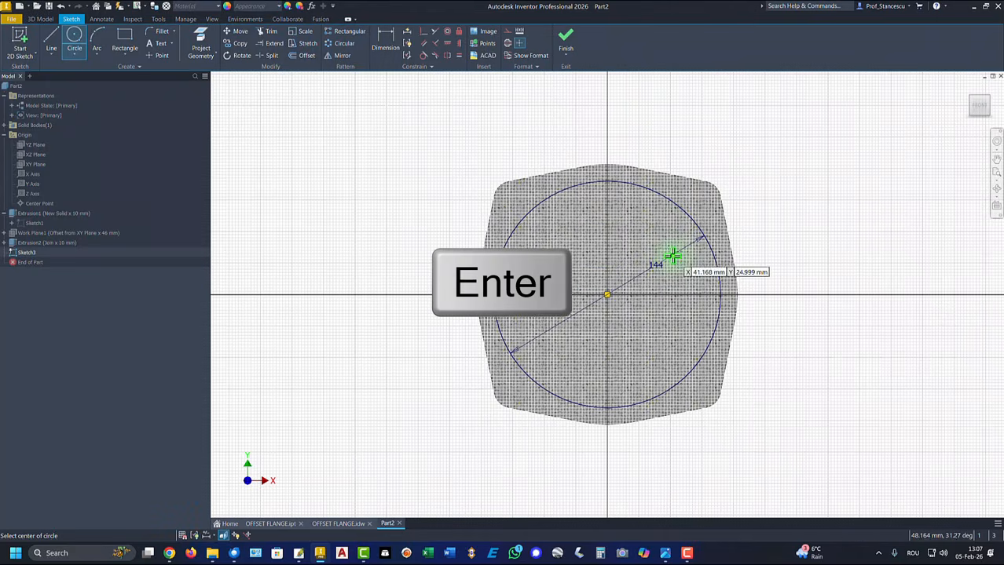
Finish the sketch and extrude the 144 mm circle with the To Next extent up to the rotated plate, joining both plates.
left_click(568, 36)
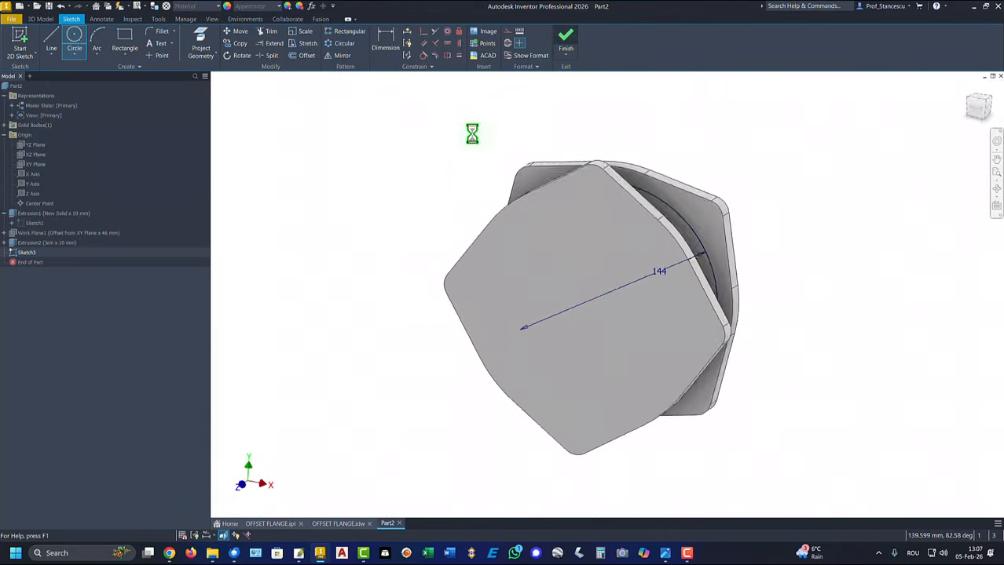
left_click(52, 39)
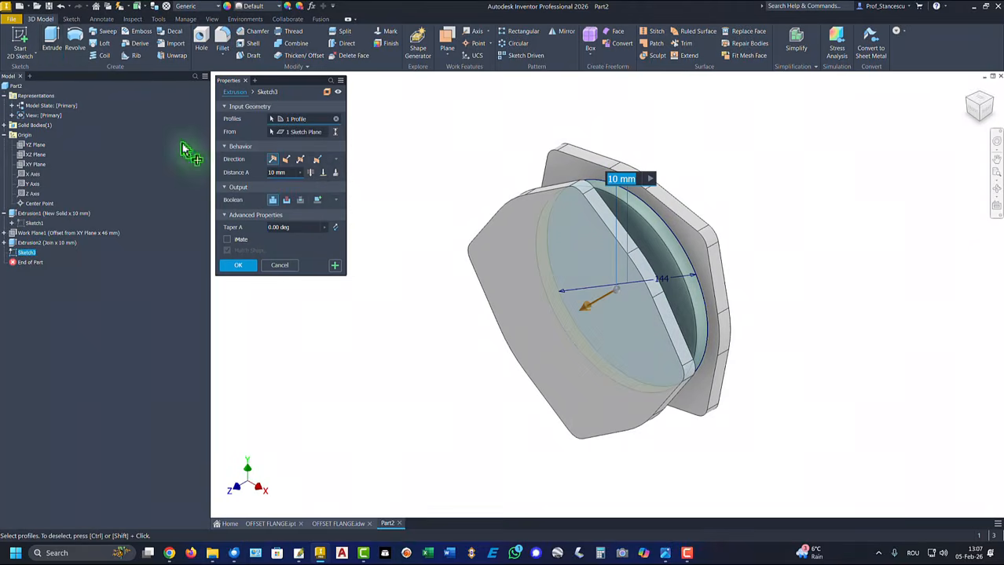
left_click(336, 176)
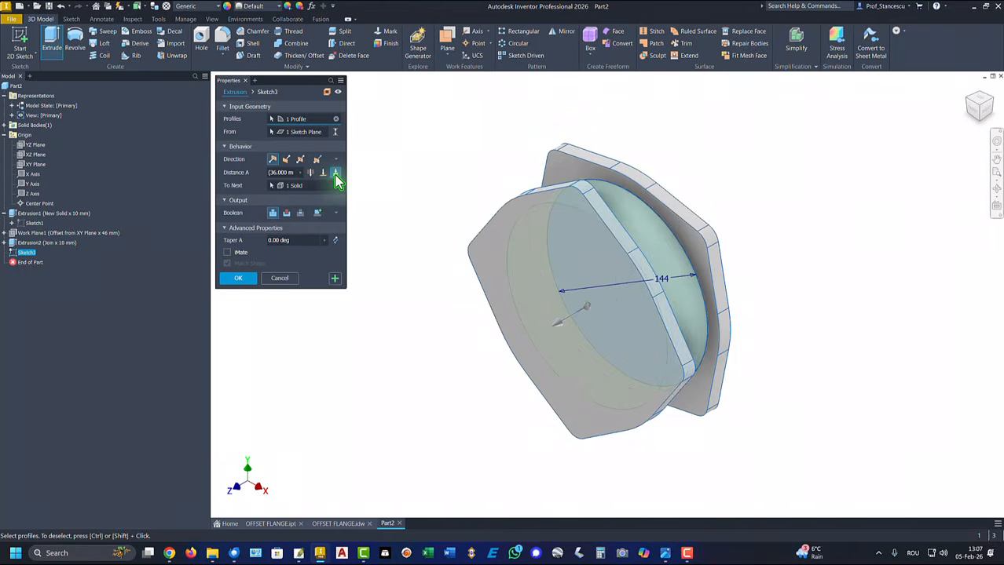
middle_click_drag(793, 173, 573, 206, "shift")
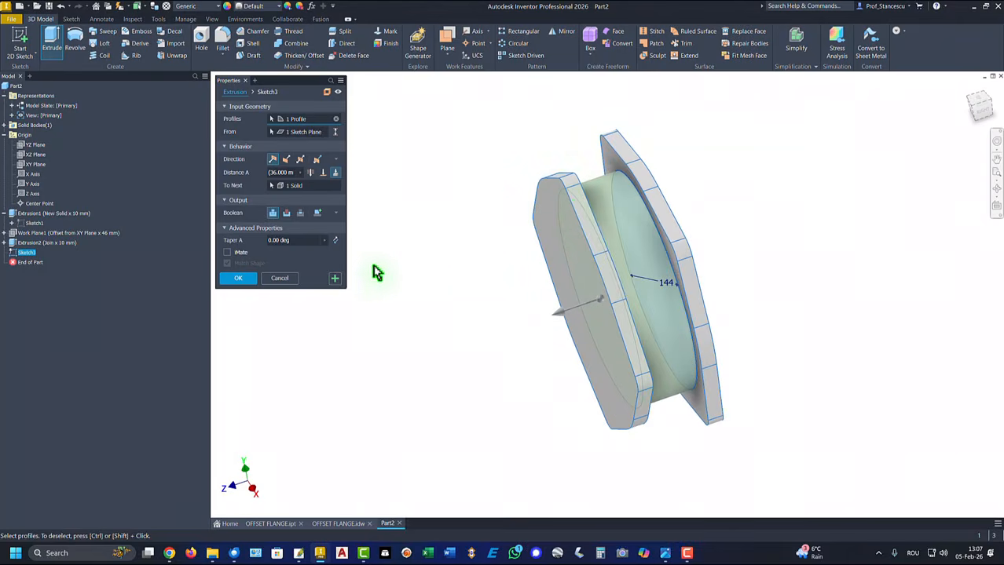
middle_click_drag(430, 258, 440, 239, "shift")
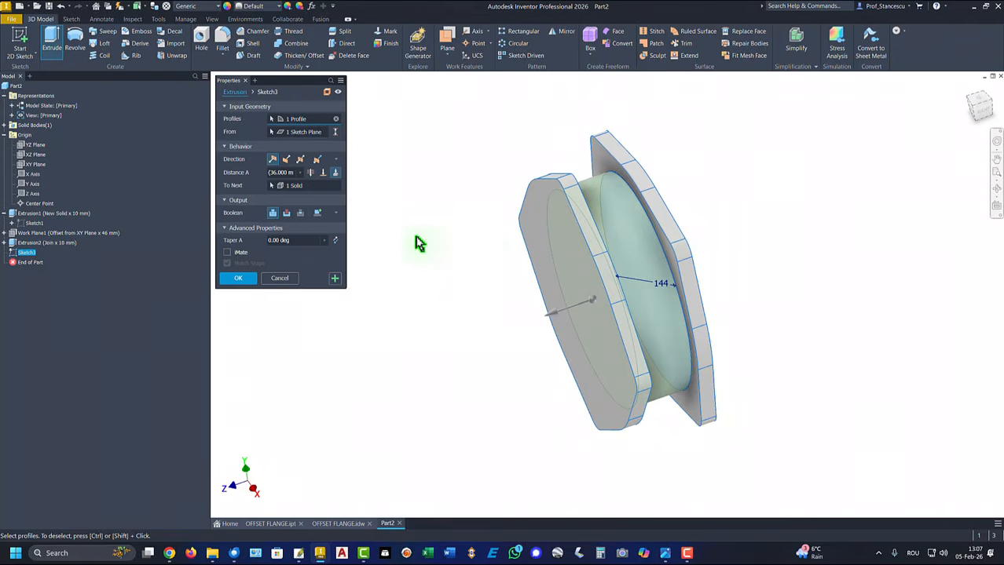
left_click(238, 279)
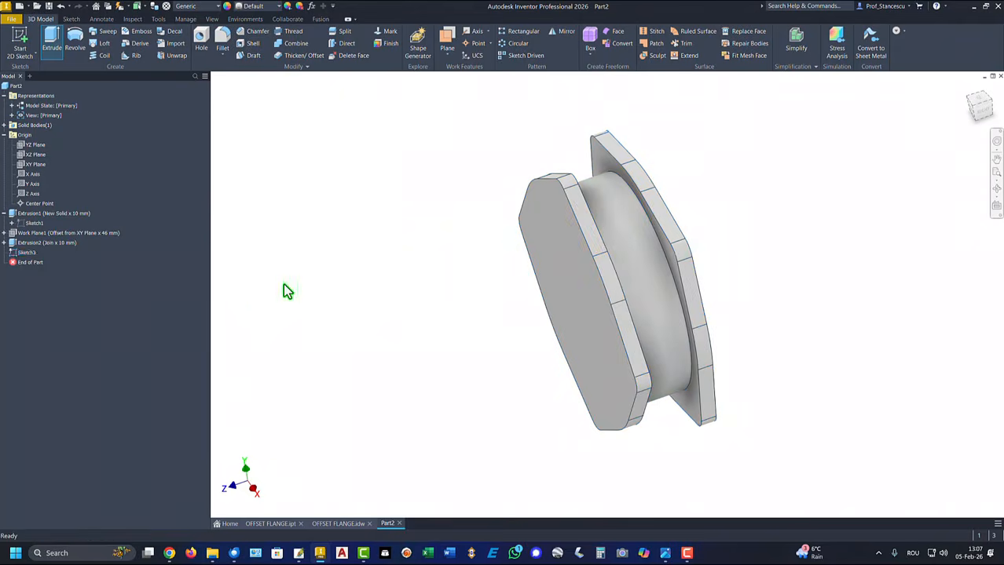
Examine the offset flange drawing's section A-A for the dimensions of the raised disc, the bore and the inner web.
key("F6")
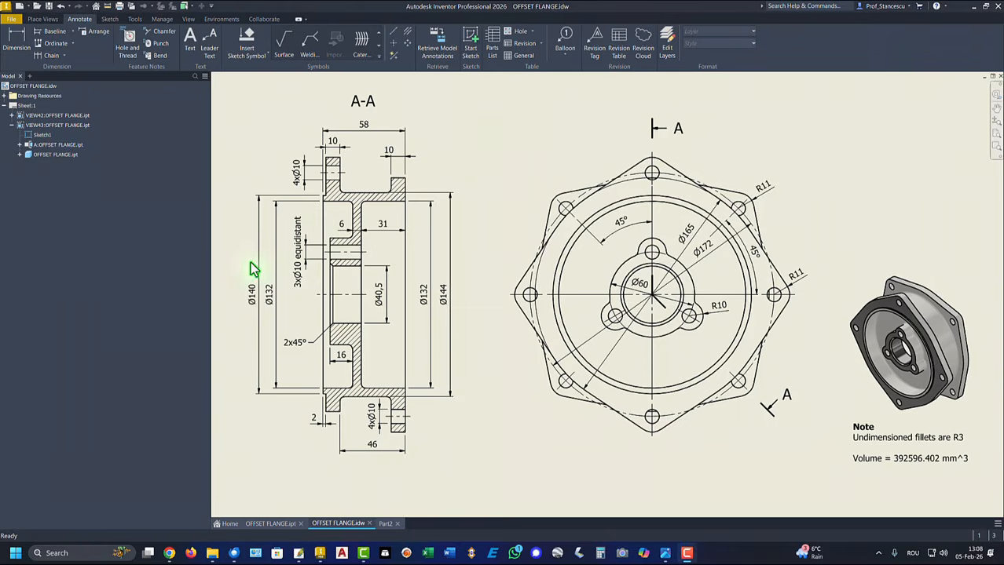
left_click(259, 218)
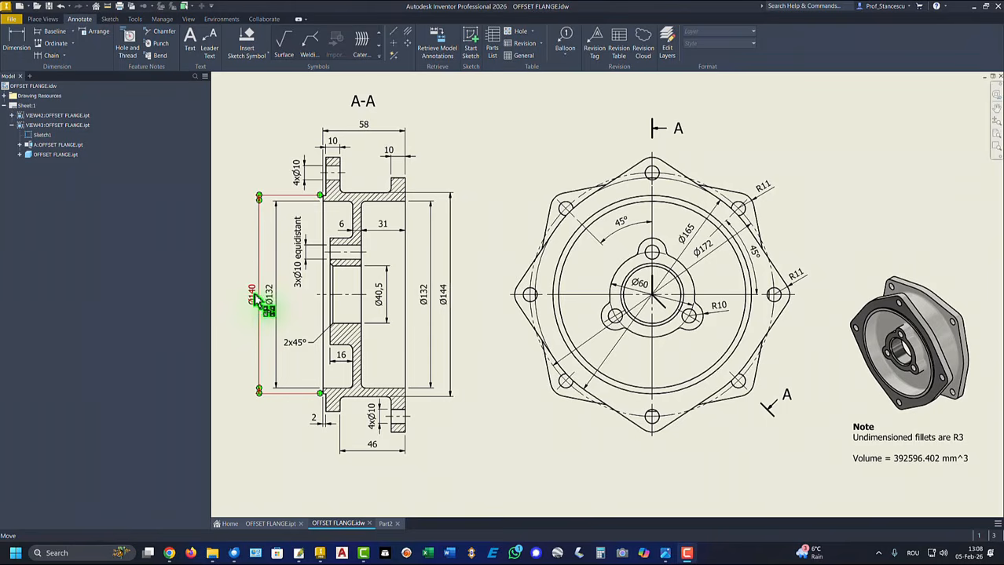
key("Escape")
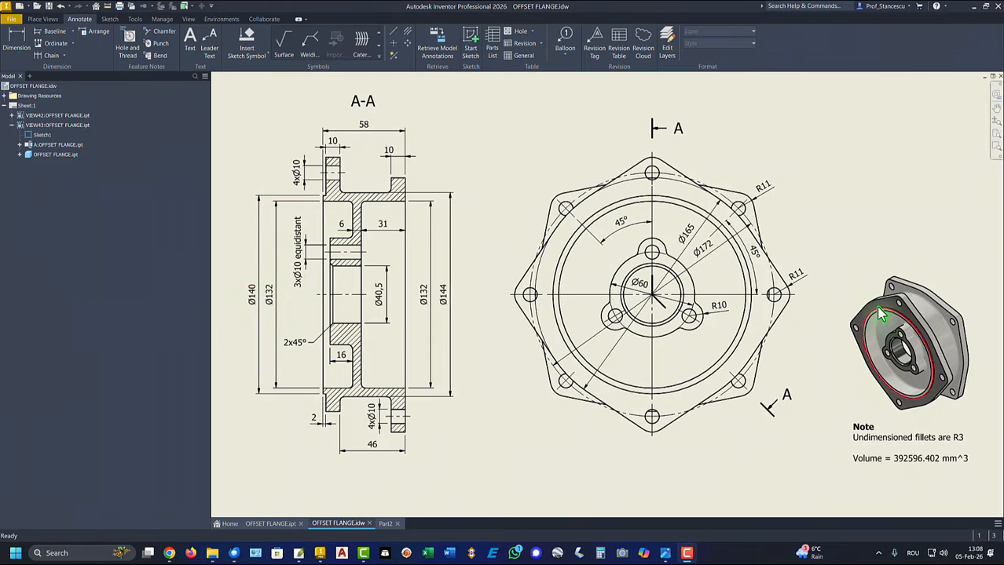
left_click(320, 430)
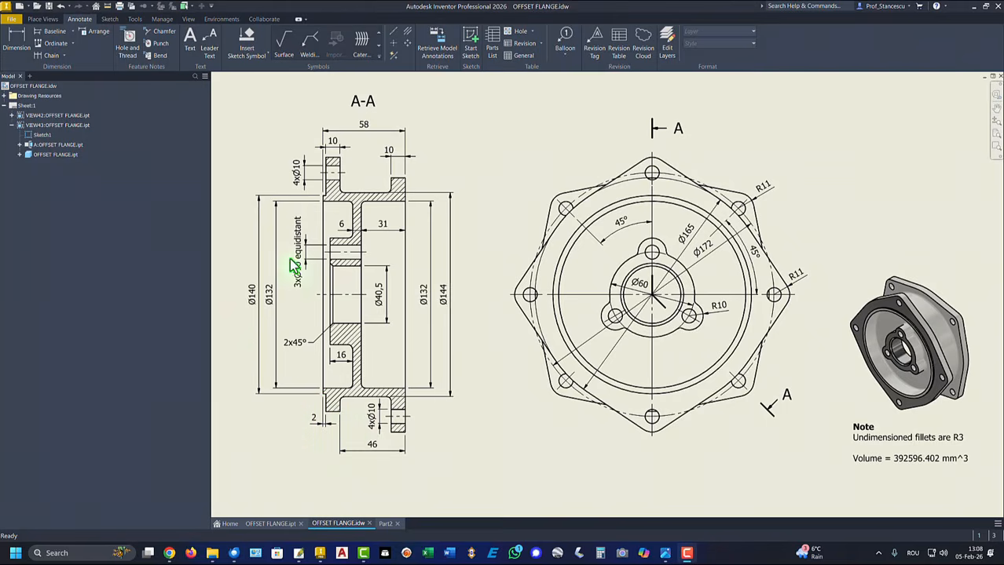
left_click(281, 201)
left_click(362, 215)
left_click(388, 319)
left_click(277, 306)
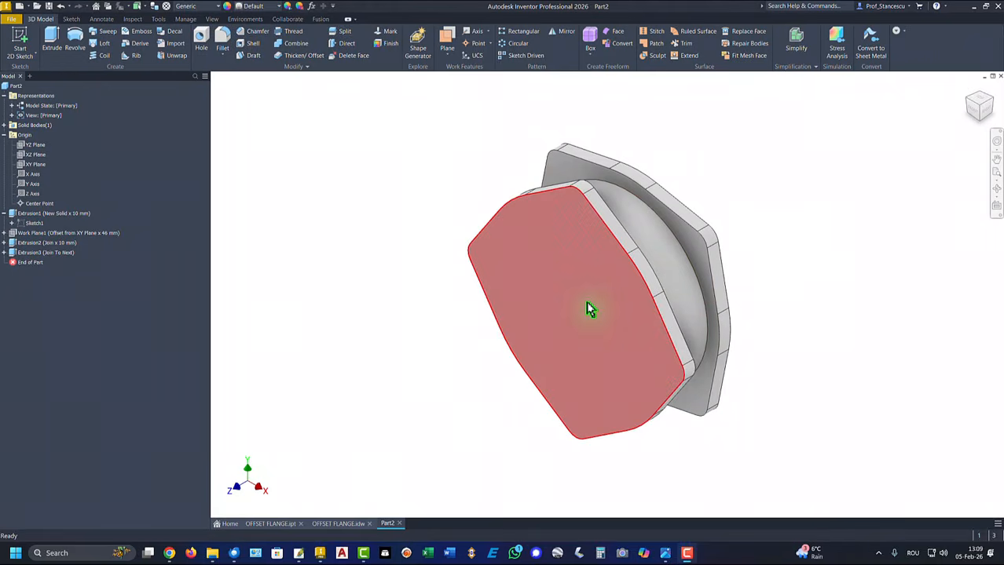
Start a sketch on the rotated plate's outer face and draw a circle with a diameter of 140 mm centred on the origin.
left_click(590, 309)
left_click(659, 302)
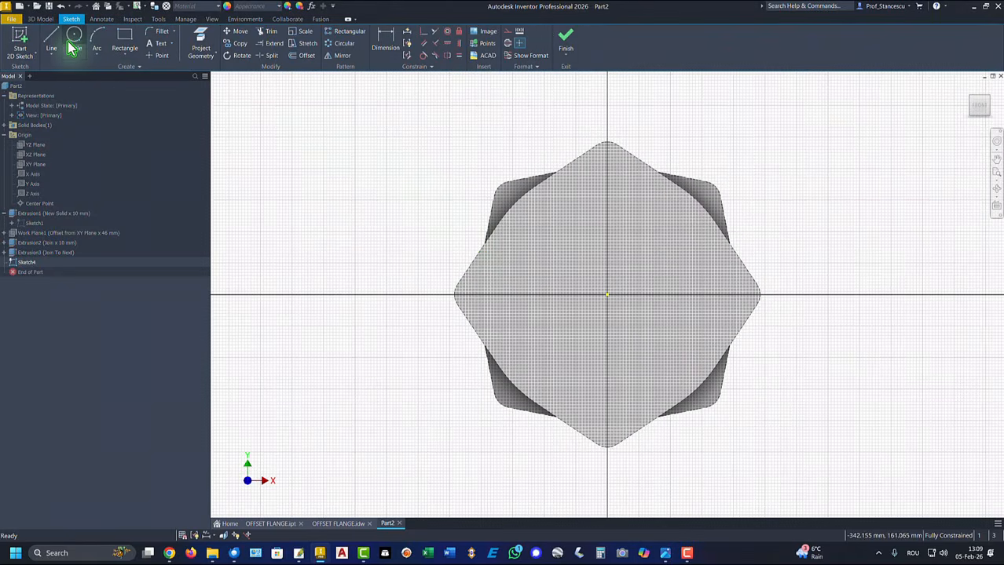
left_click(74, 39)
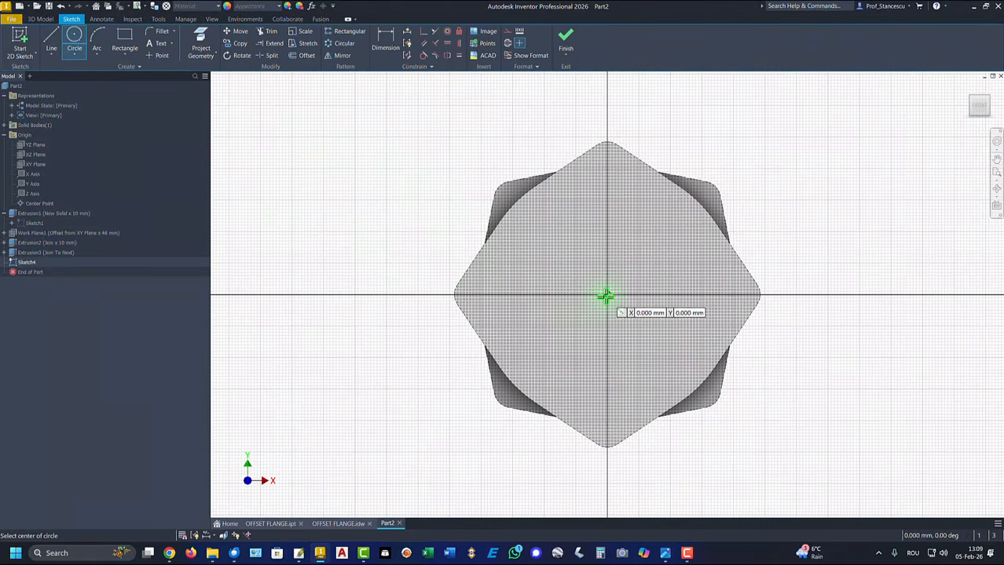
left_click(606, 295)
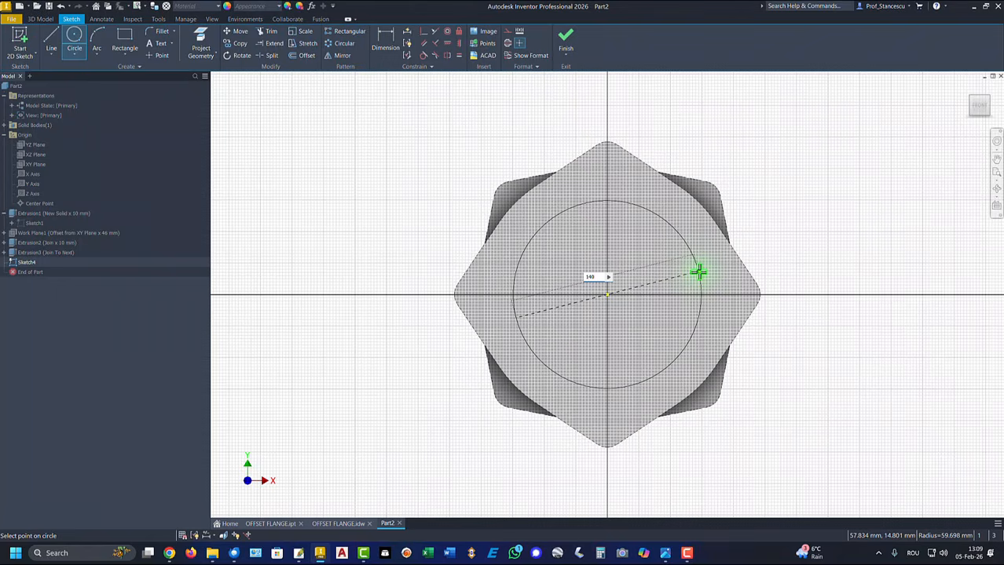
type("140")
key("Return")
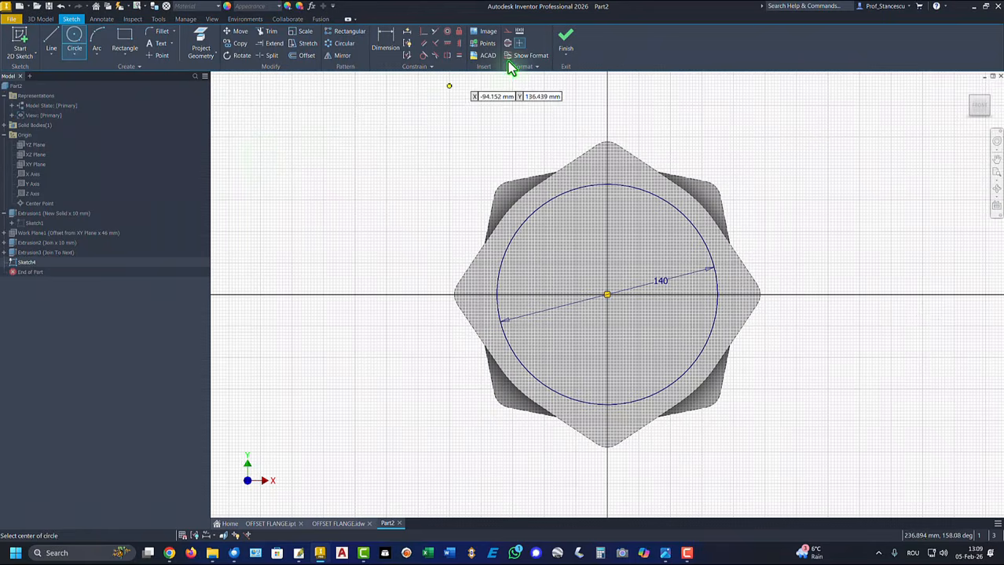
Finish the sketch and extrude the 140 mm circle outward by 2 mm as a join.
left_click(563, 40)
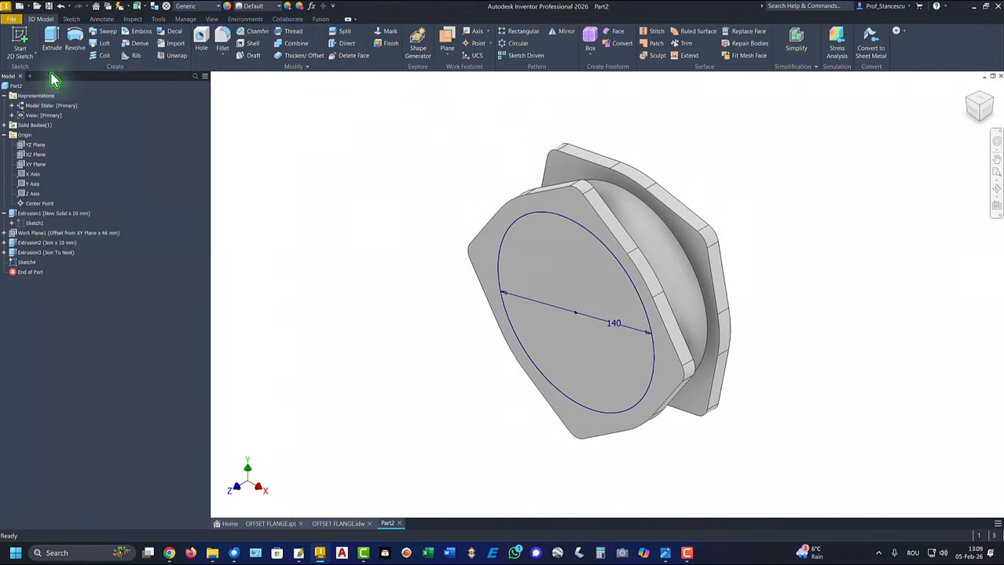
left_click(52, 41)
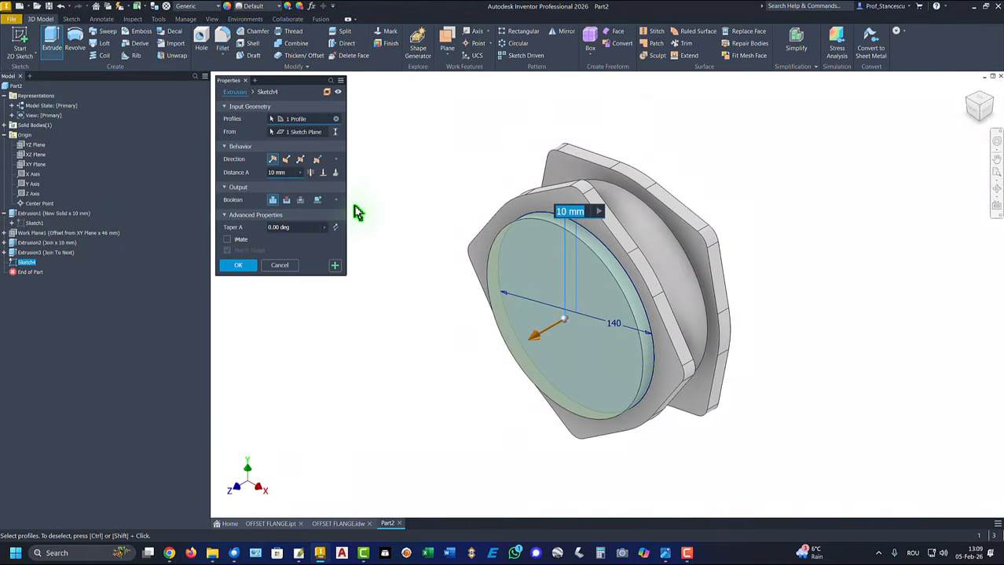
type("2")
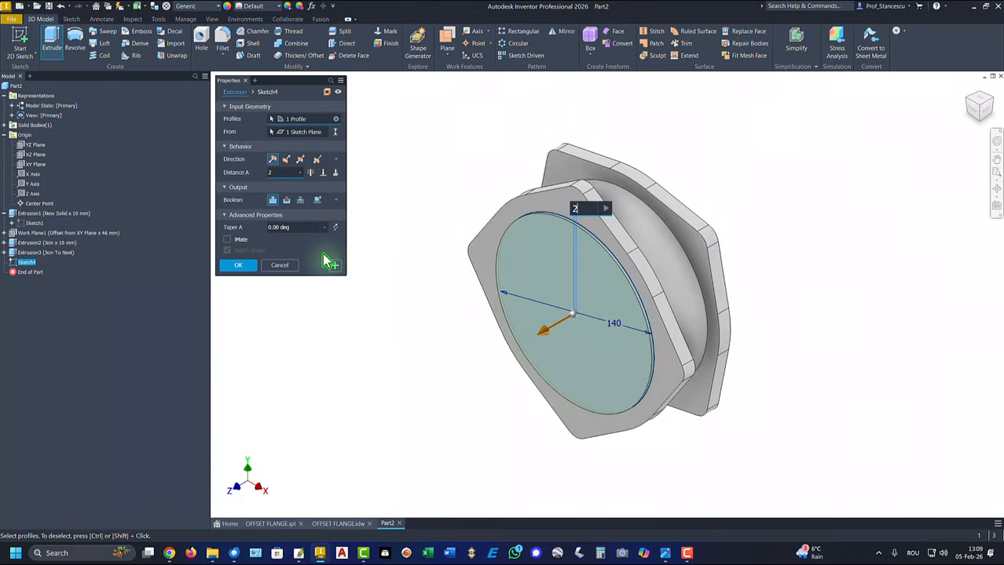
left_click(240, 265)
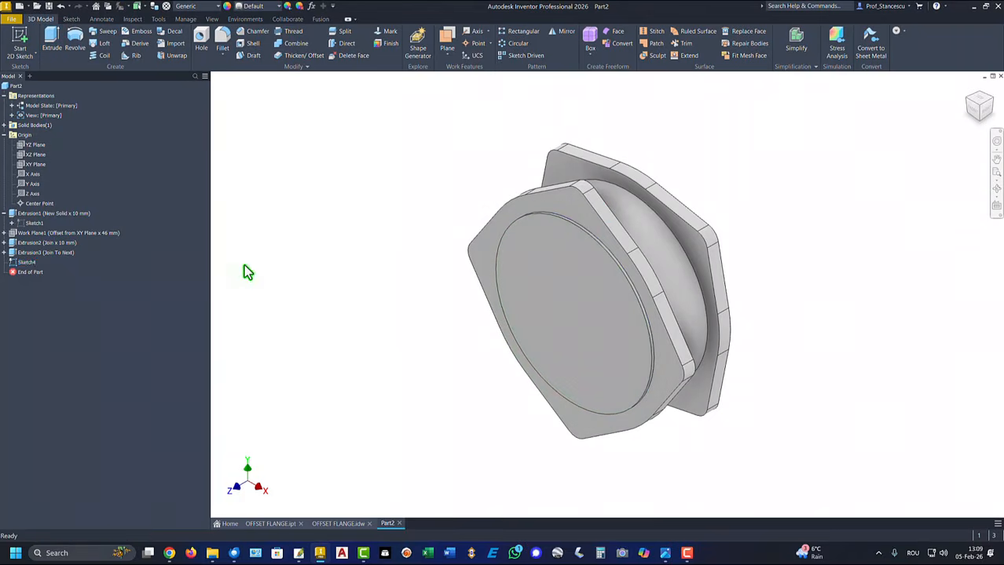
Cut a simple 132 mm diameter hole through all, concentric with the raised disc's circular edge.
left_click(200, 39)
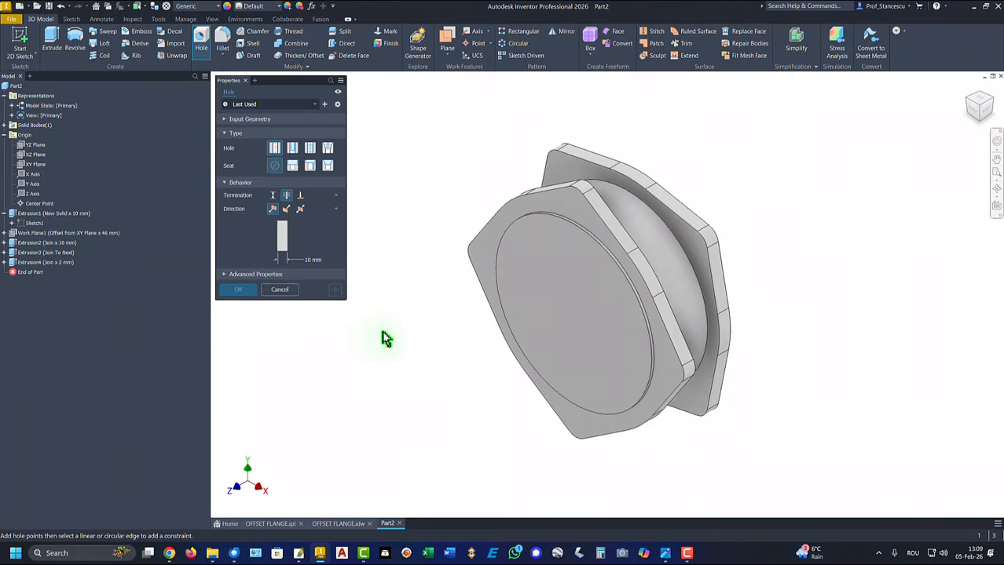
left_click(531, 311)
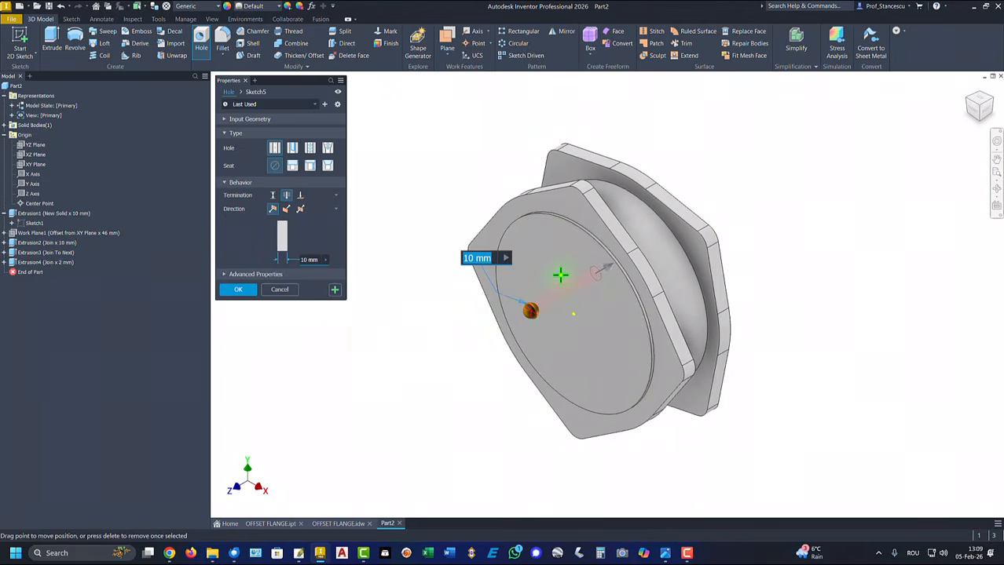
left_click(577, 232)
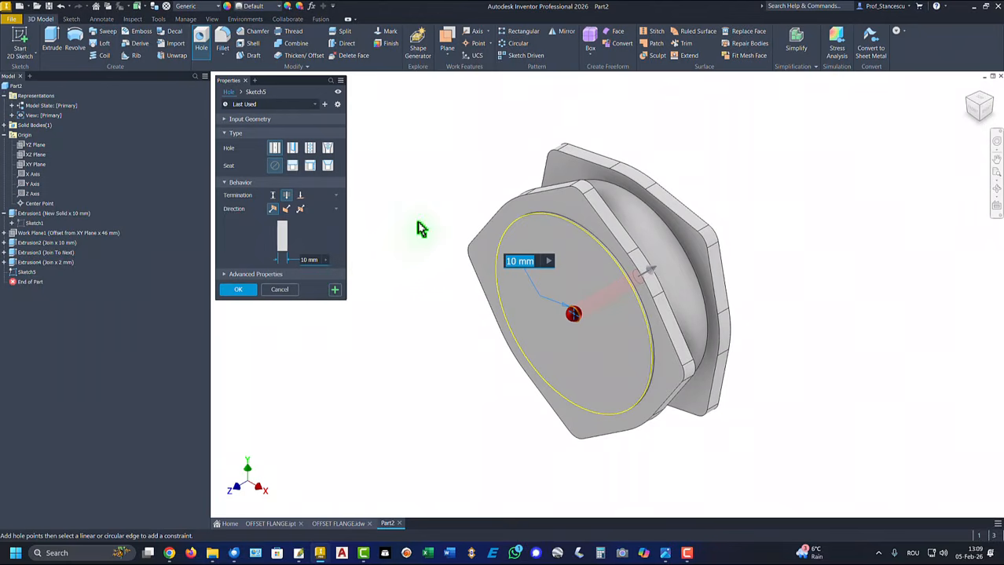
type("132")
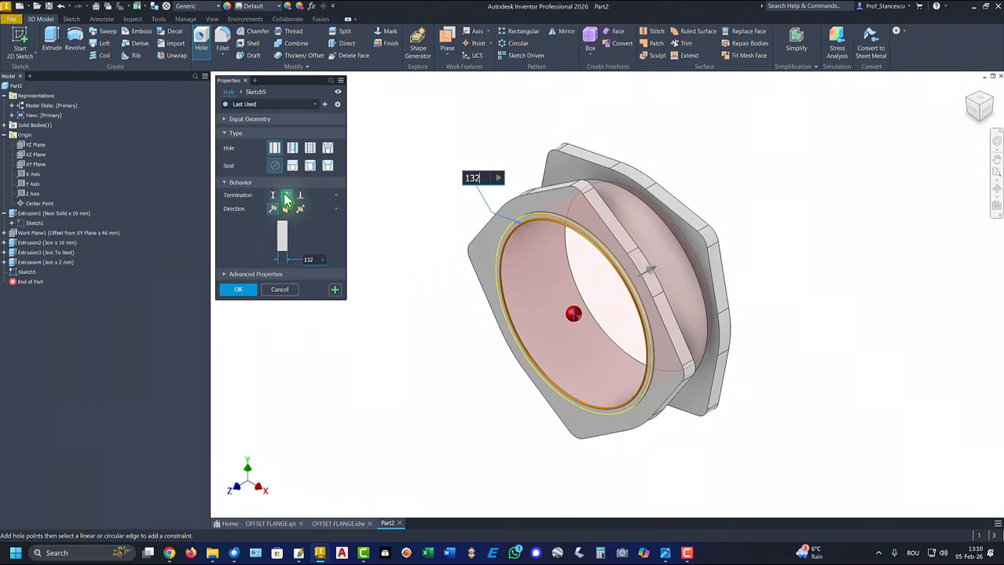
left_click(238, 290)
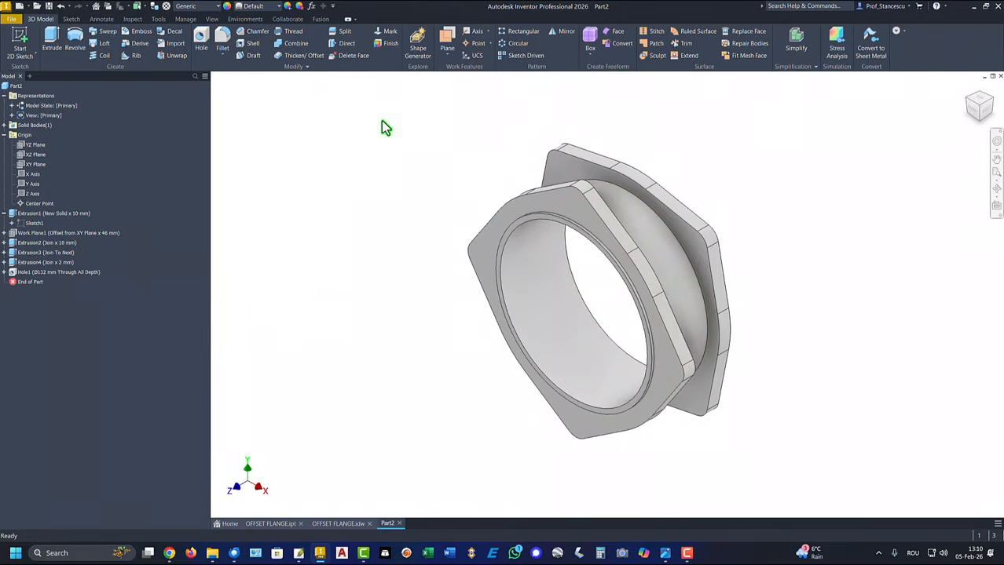
Create a work plane offset 31 mm from the XY plane, towards the rotated plate.
key("ctrl+Tab")
left_click(446, 45)
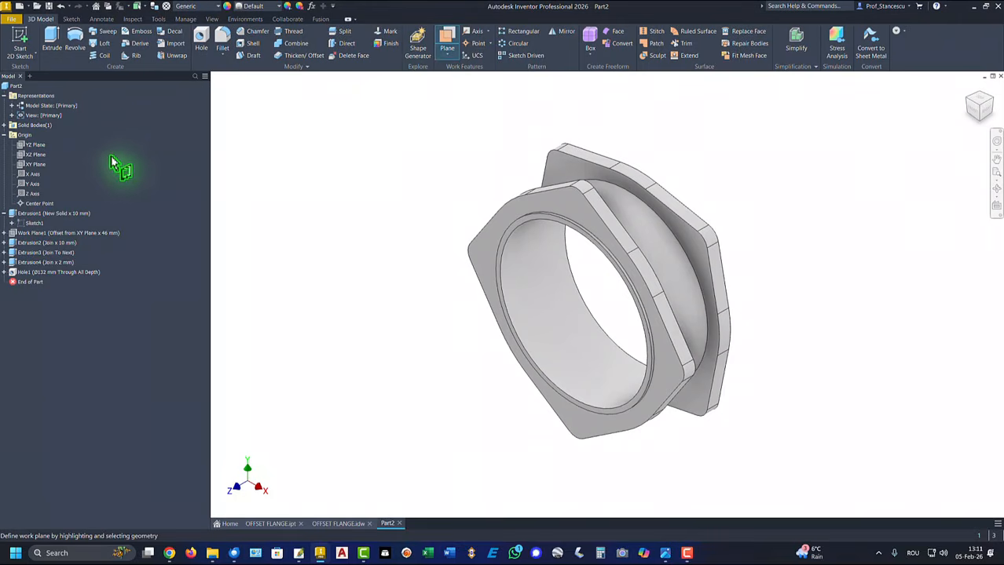
left_click(29, 168)
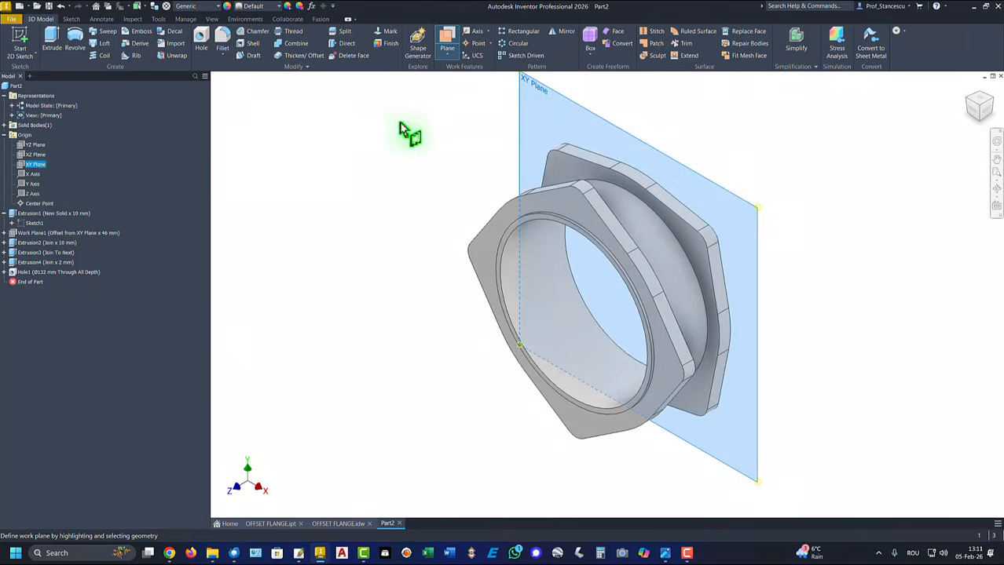
left_click_drag(538, 99, 477, 121)
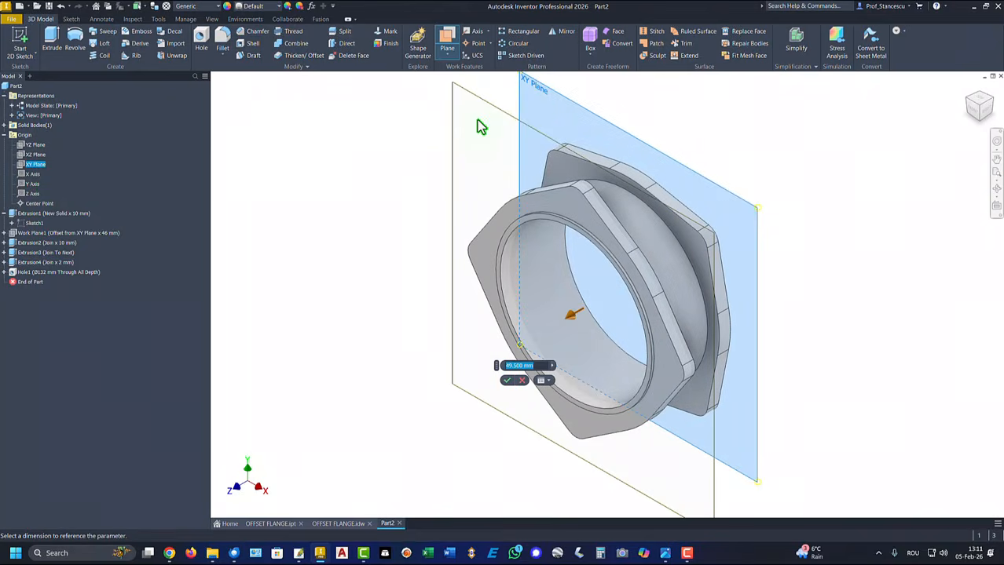
type("31")
key("Return")
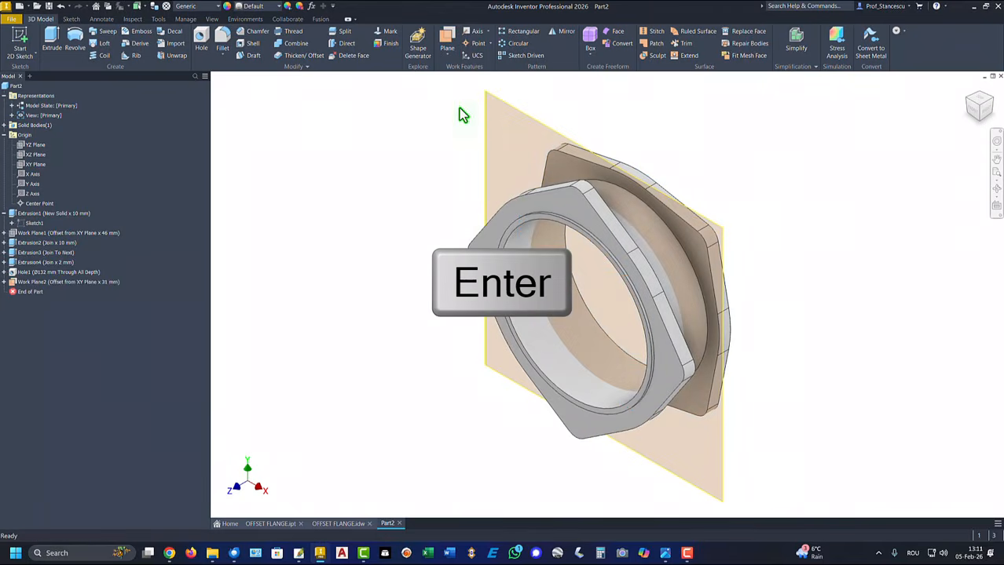
Sketch on the 31 mm offset plane with sliced graphics, project the 132 mm bore's circular edge and finish the sketch.
left_click(538, 126)
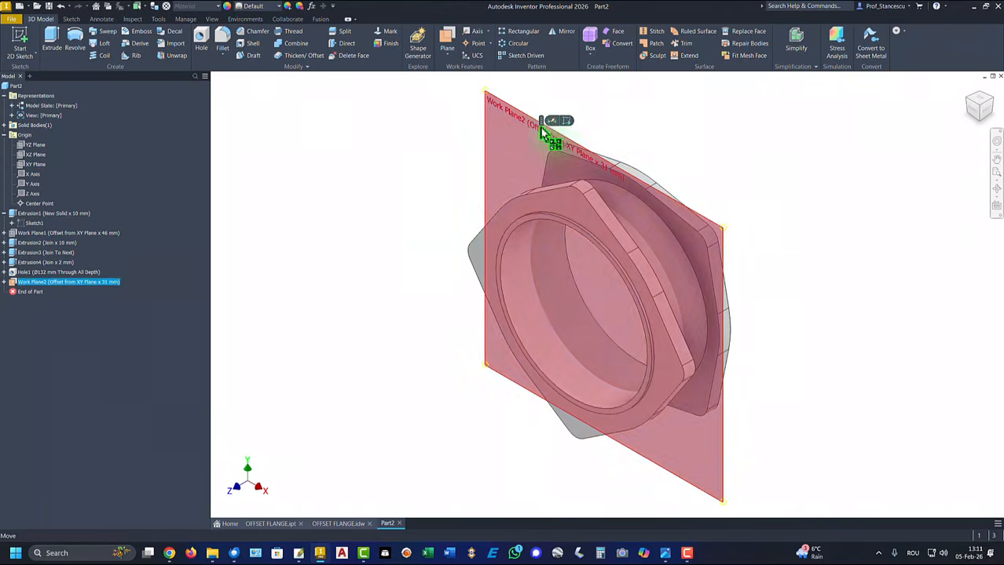
left_click(565, 128)
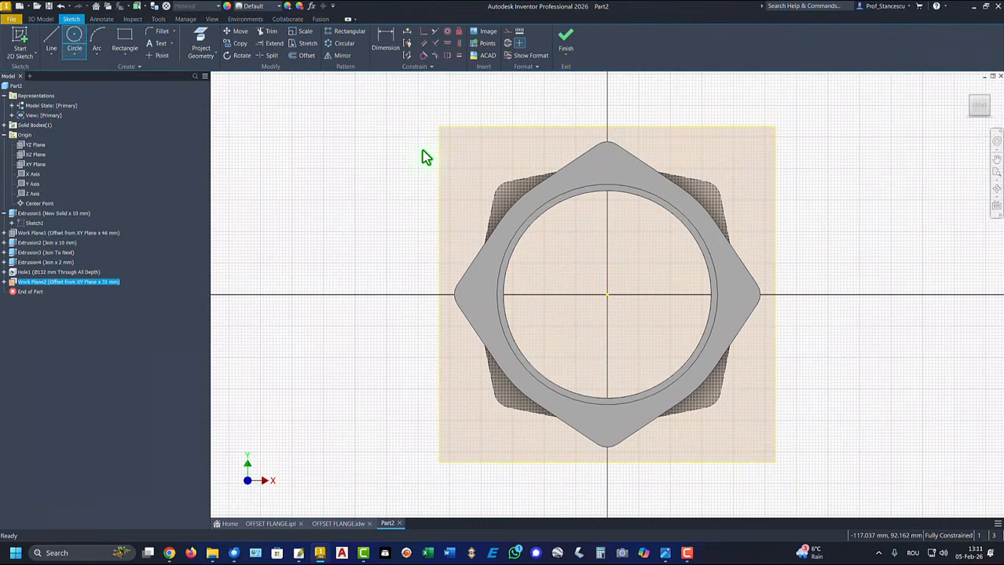
key("F7")
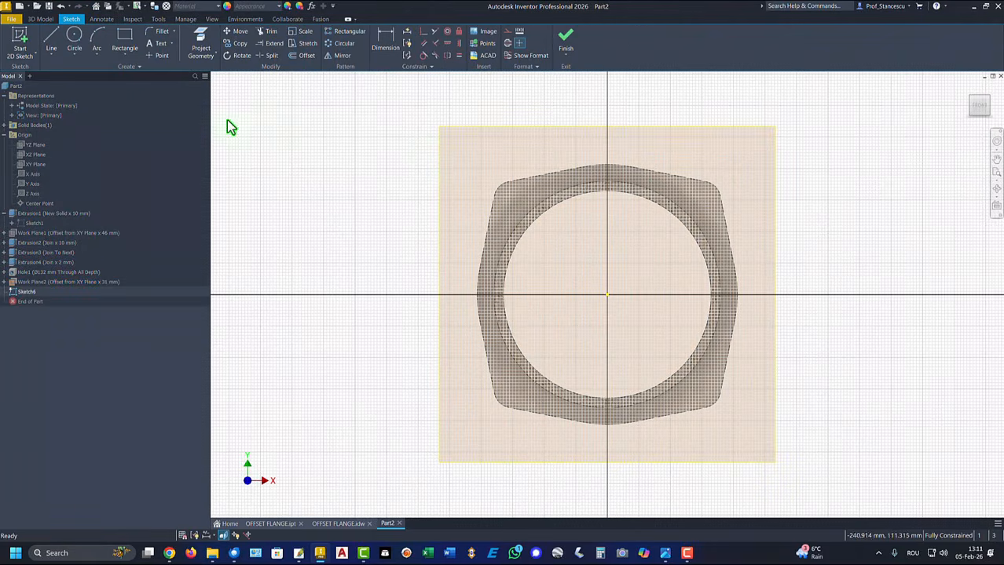
left_click(203, 54)
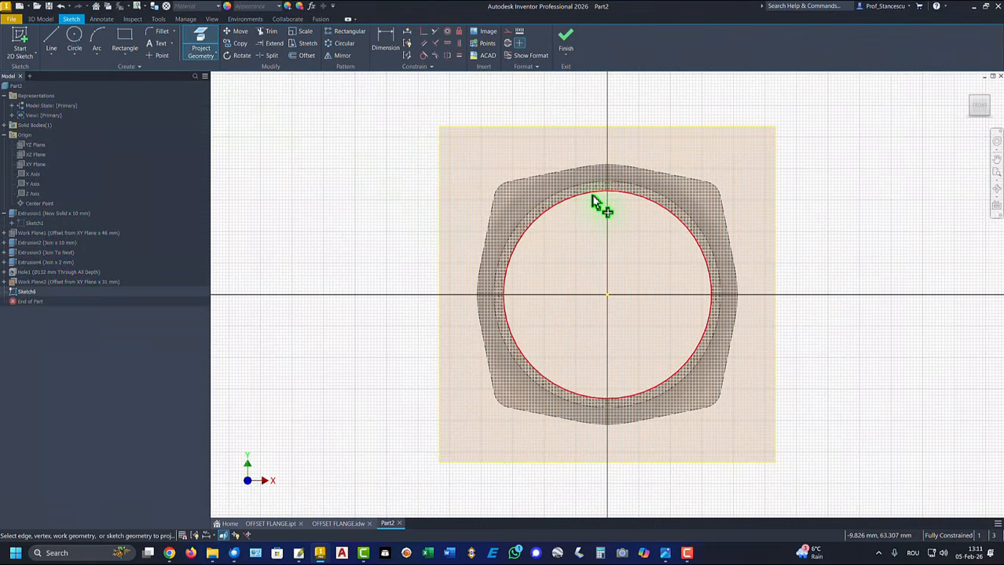
left_click(594, 196)
left_click(567, 39)
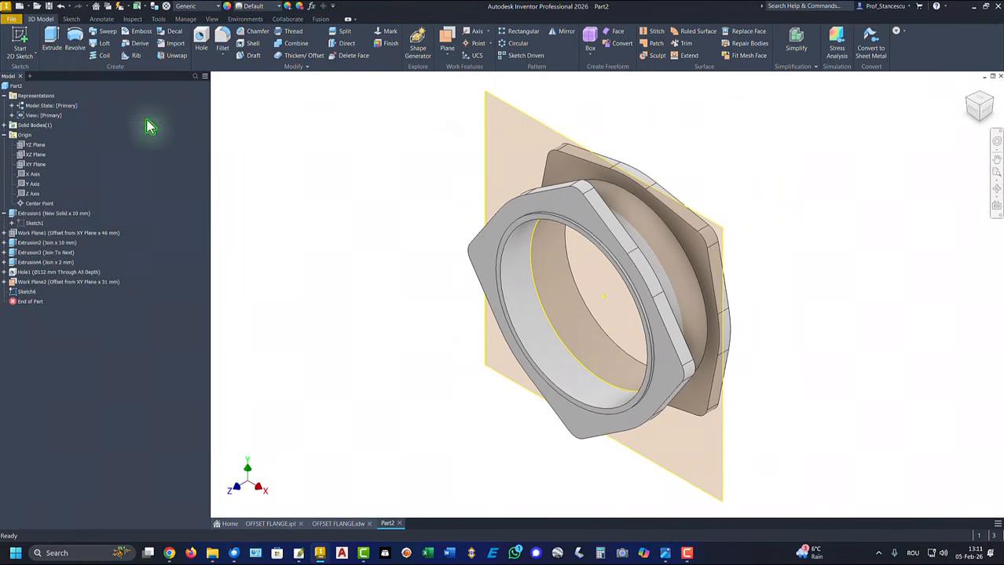
Extrude the projected bore circle 6 mm towards the rotated plate as a joined web and hide the offset work plane.
left_click(51, 38)
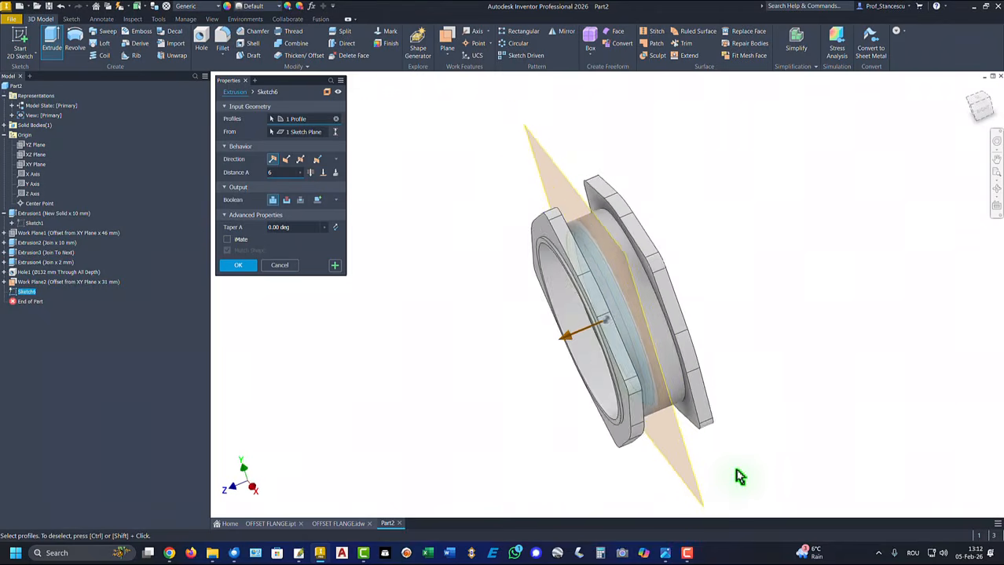
left_click(238, 265)
key("F6")
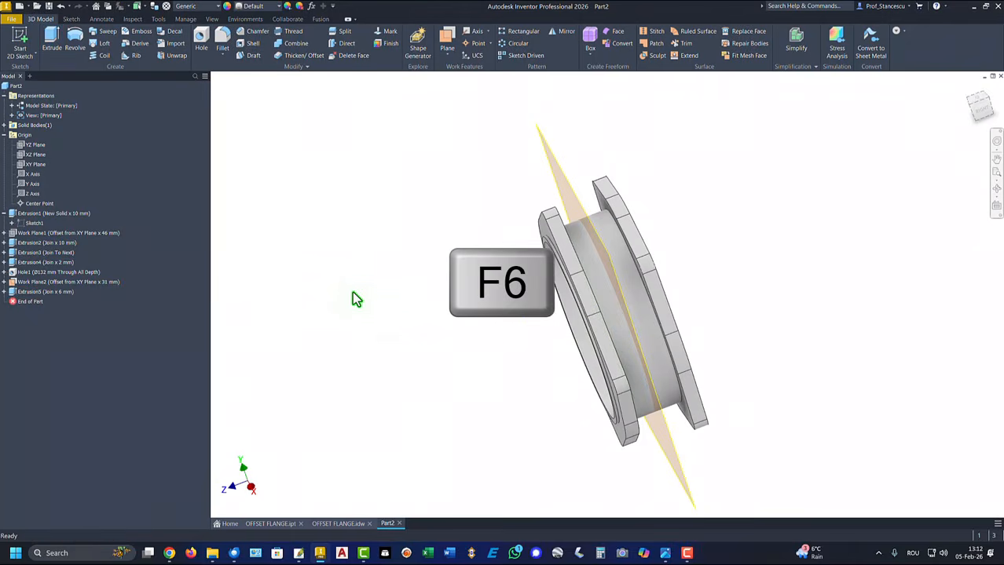
right_click(536, 137)
left_click(559, 145)
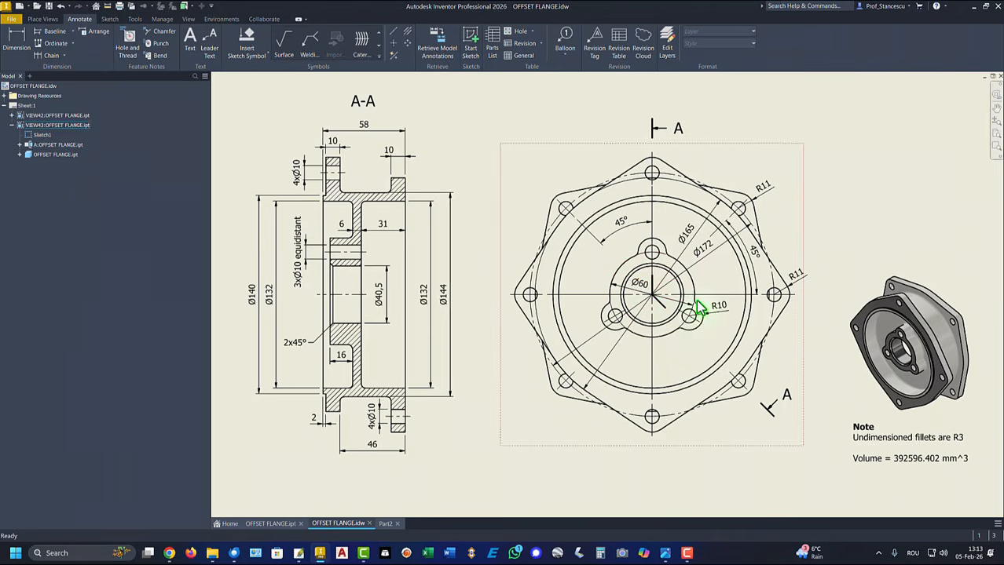
Start a sketch on the inner web's front face and draw a 60 mm diameter circle centred on the origin.
left_click_drag(716, 311, 716, 311)
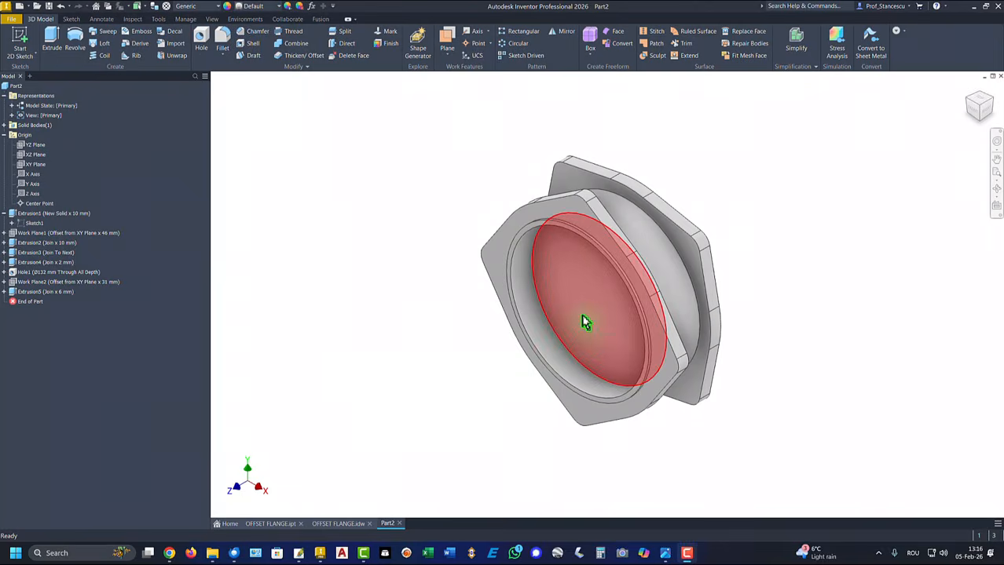
left_click(585, 321)
left_click(652, 310)
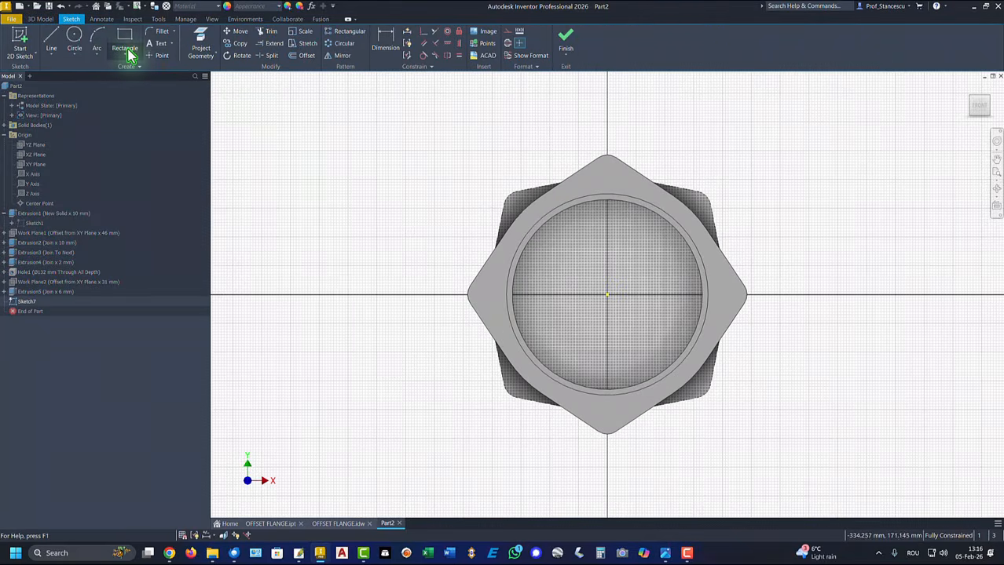
left_click(73, 45)
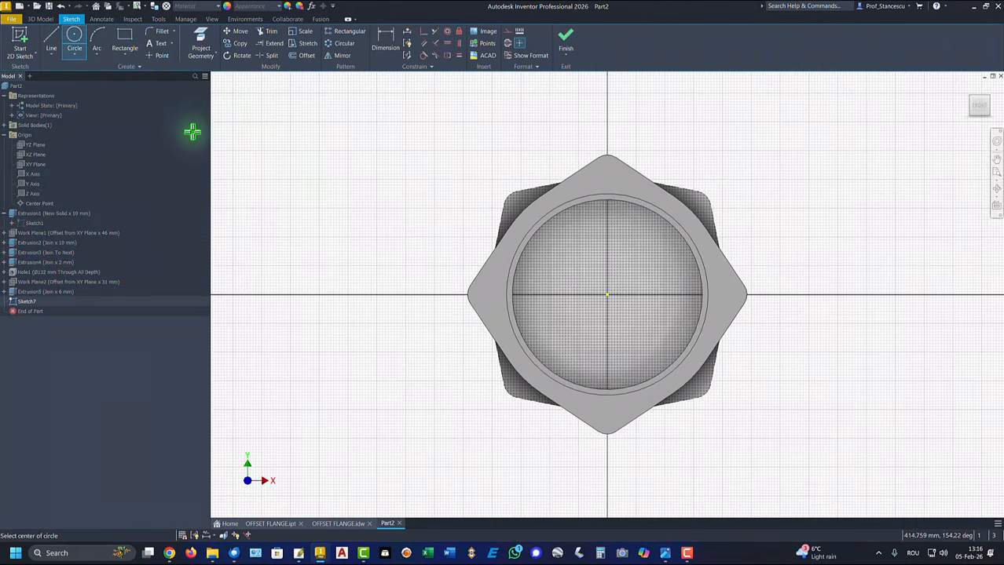
left_click(607, 295)
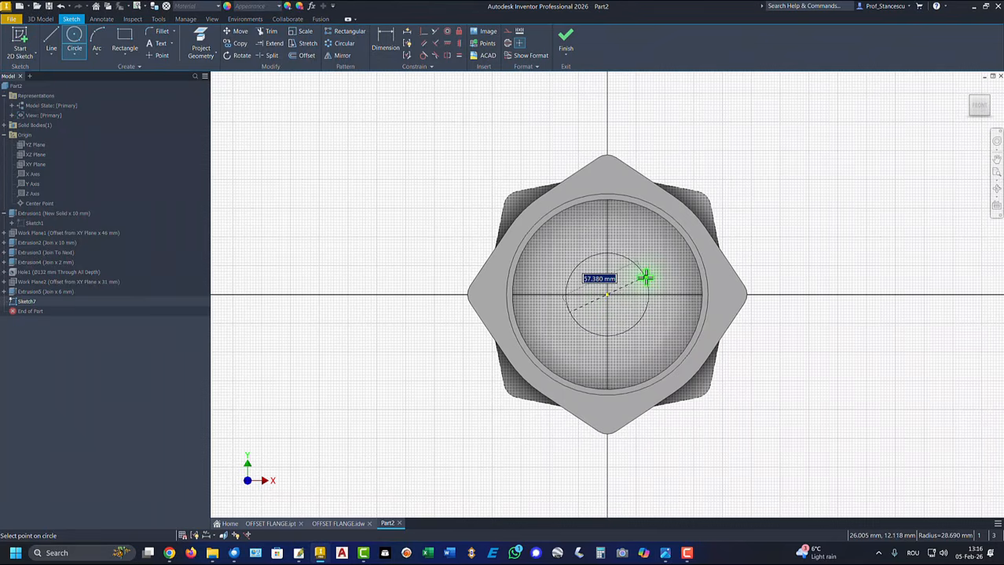
type("1")
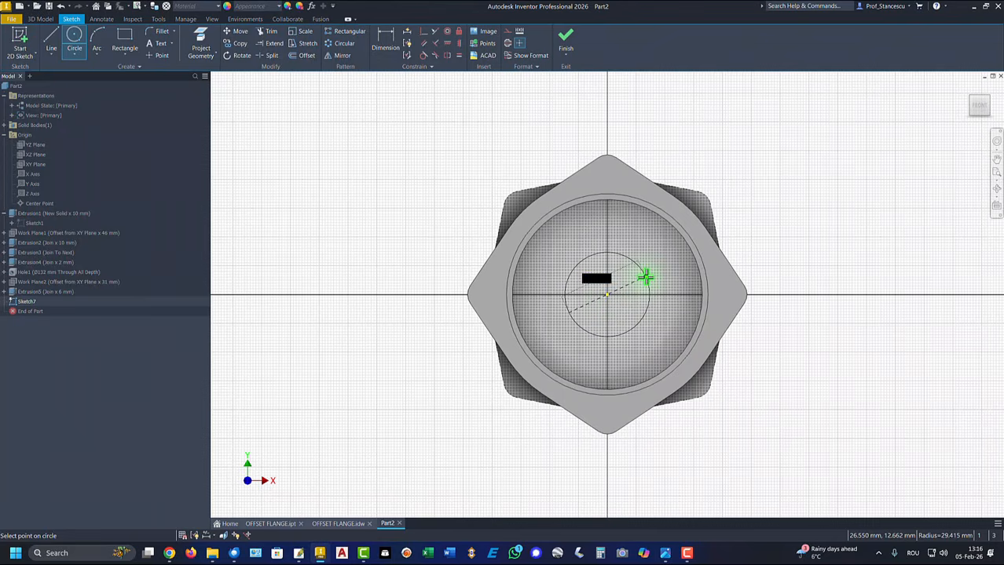
key("Return")
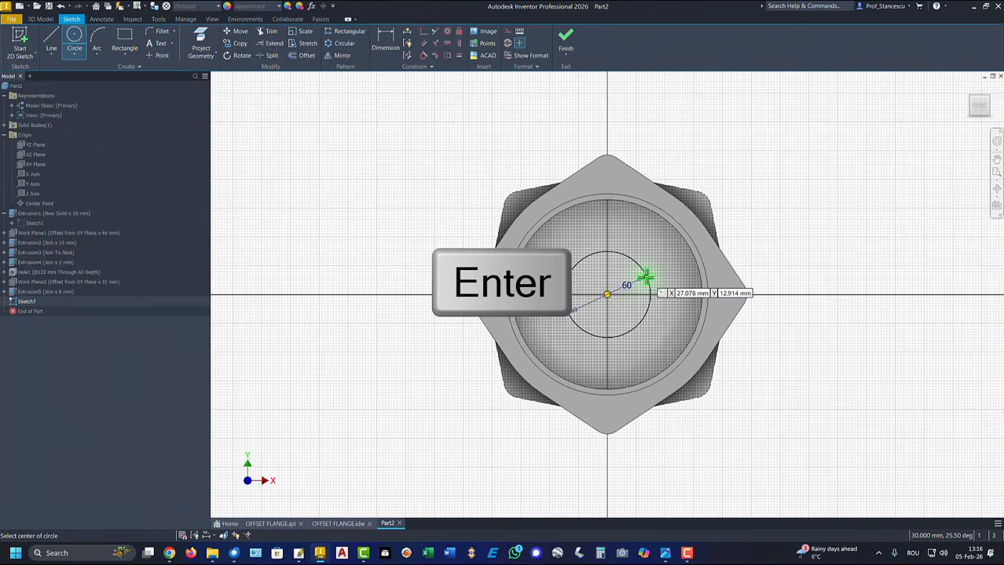
Draw a 10 mm radius circle centred on the top of the 60 mm circle and align its centre vertically with the origin.
left_click(607, 253)
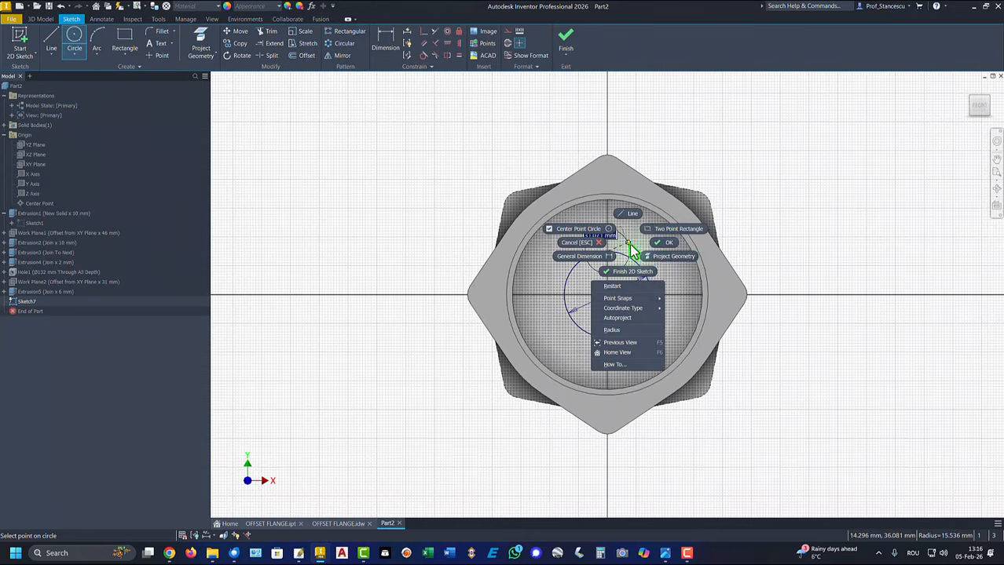
right_click(629, 243)
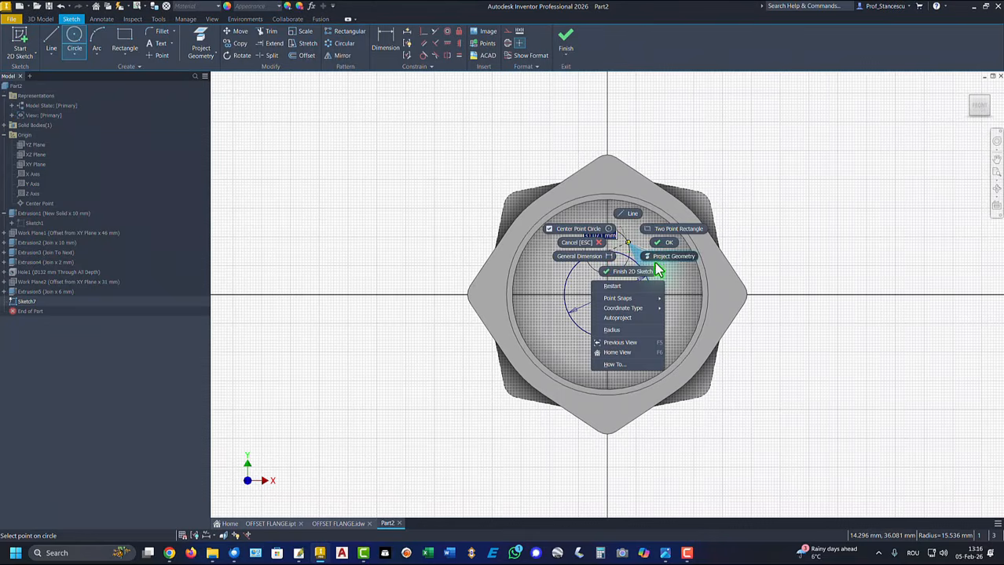
left_click(613, 333)
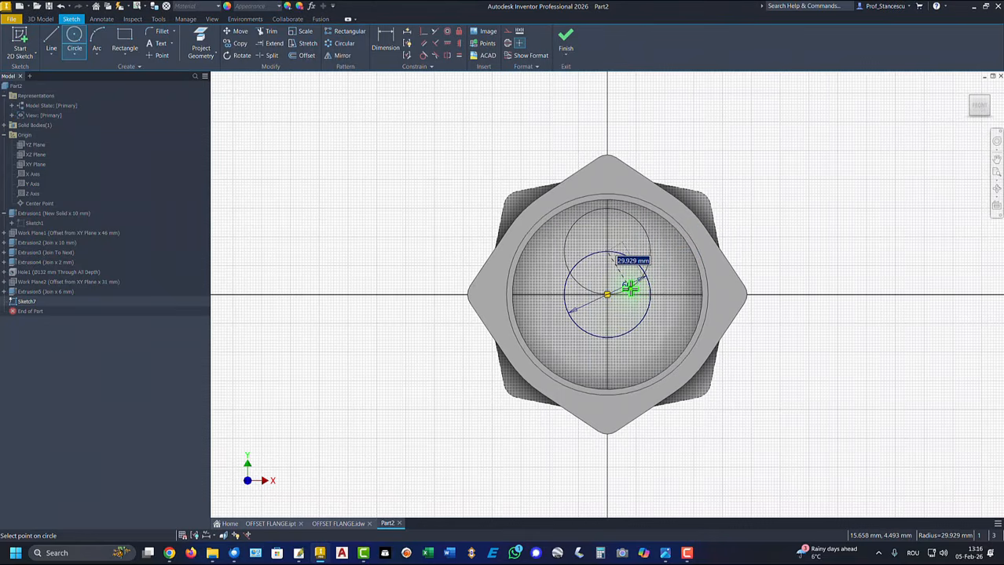
type("10")
key("Return")
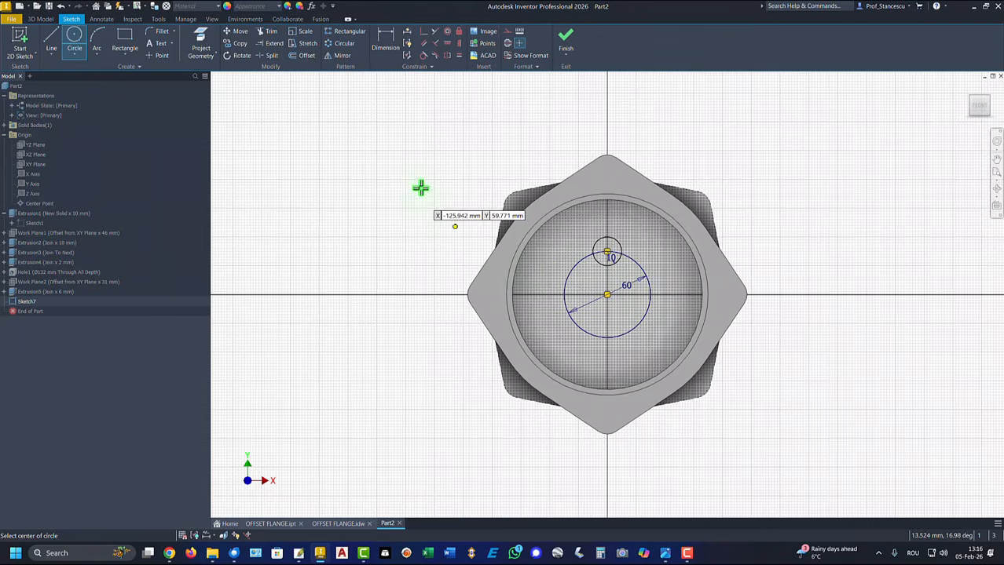
left_click(459, 44)
left_click(608, 257)
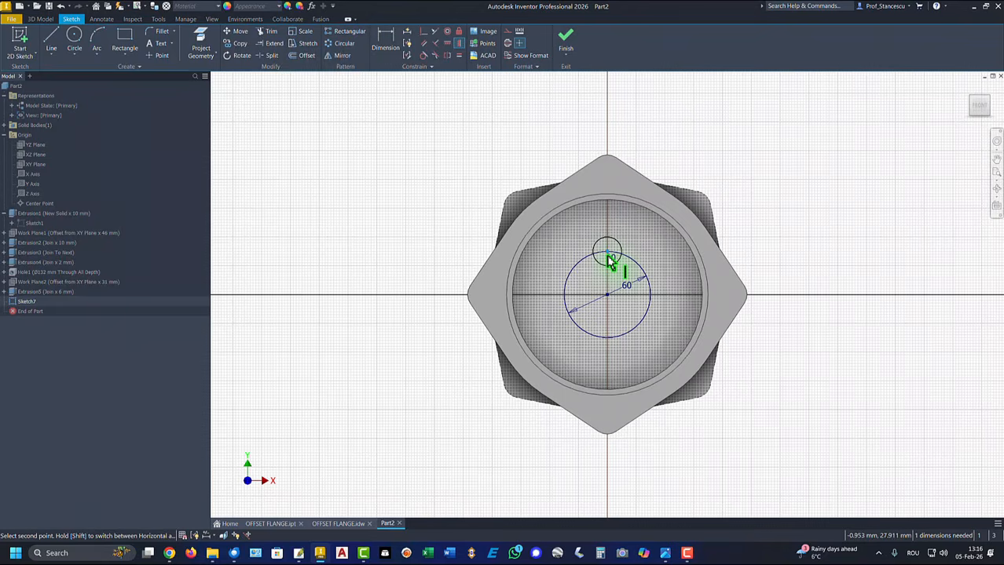
left_click(609, 300)
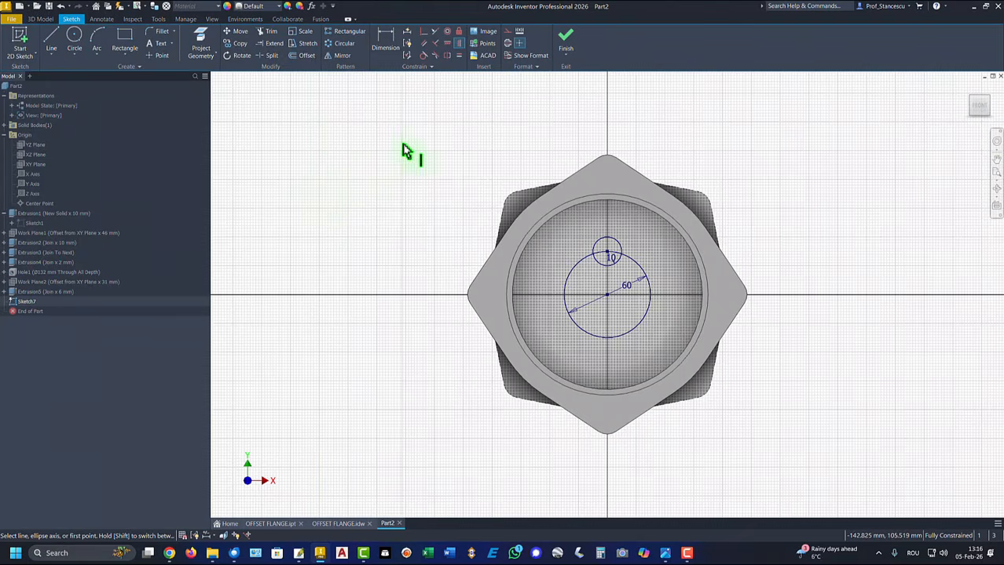
Pattern the 10 mm radius circle 3 times over 360 degrees around the origin and finish the sketch.
left_click(342, 44)
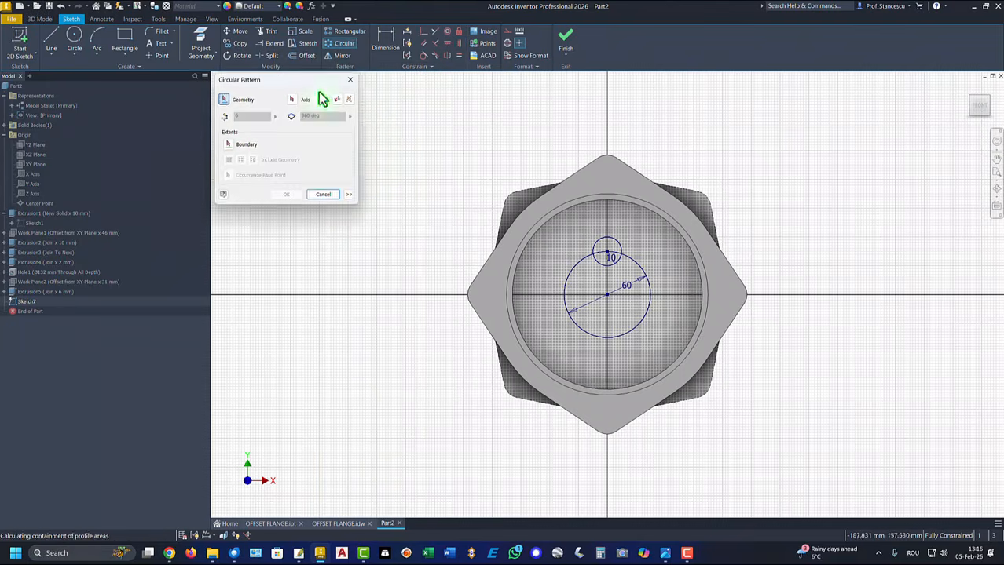
left_click(605, 244)
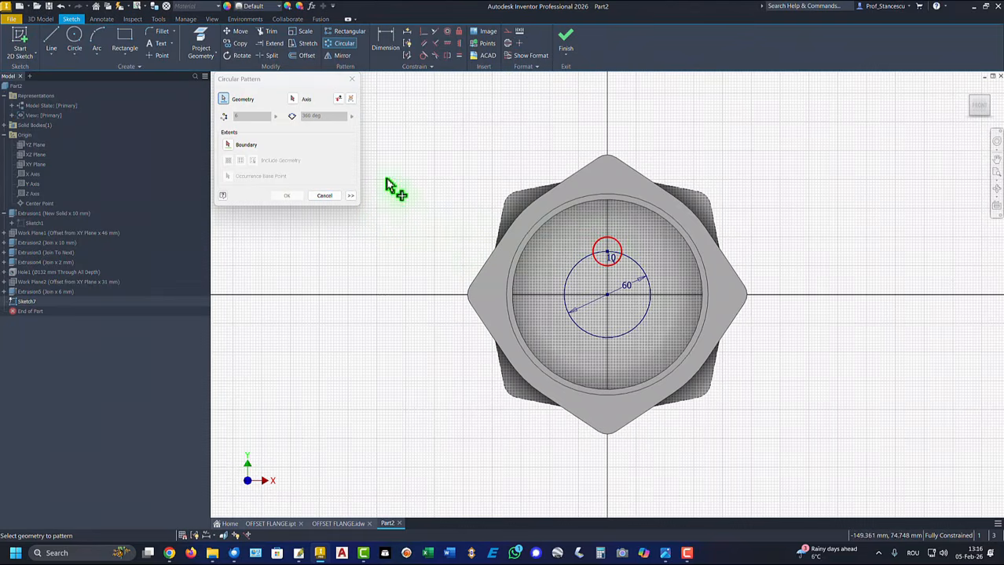
left_click(291, 99)
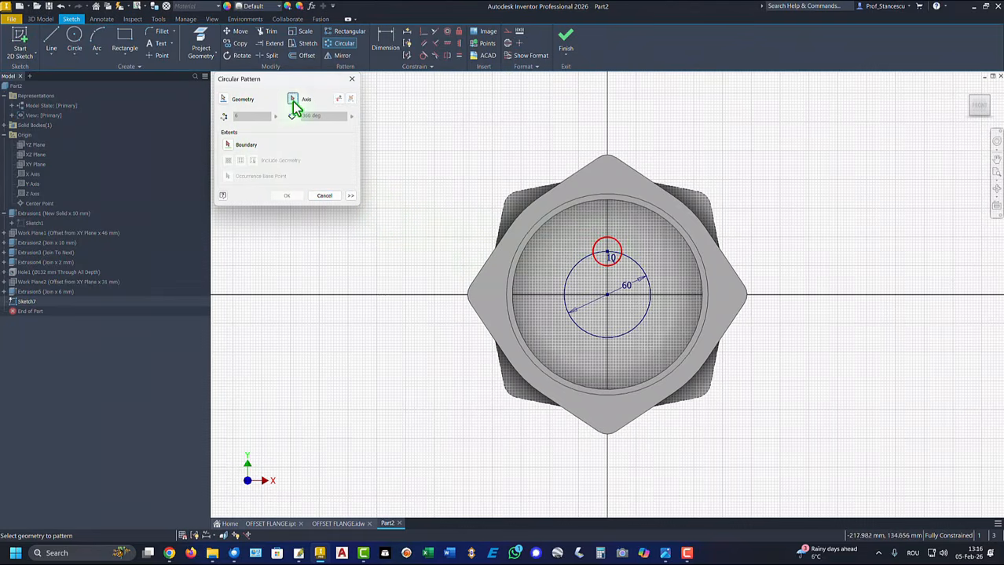
left_click(608, 296)
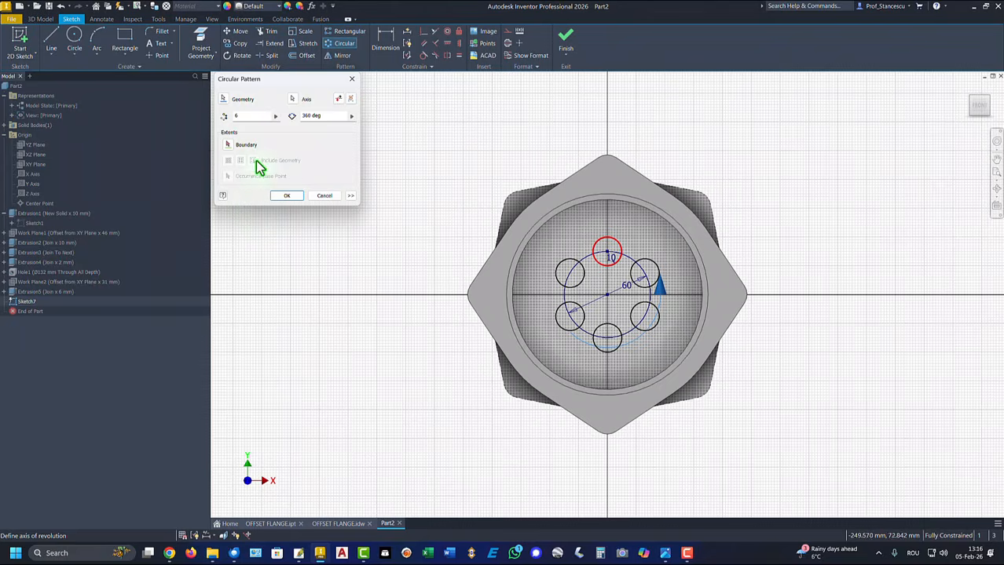
double_click(256, 117)
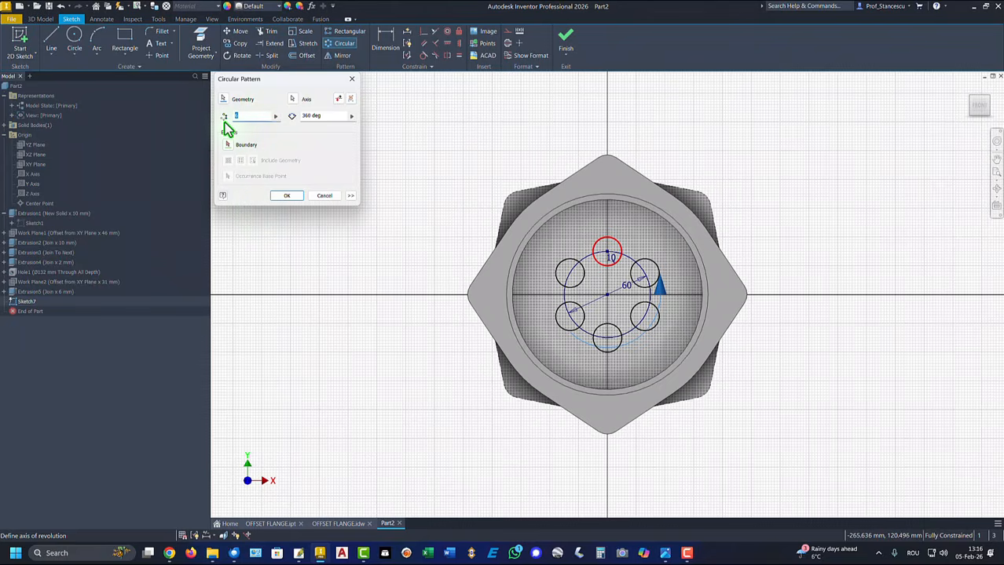
type("3")
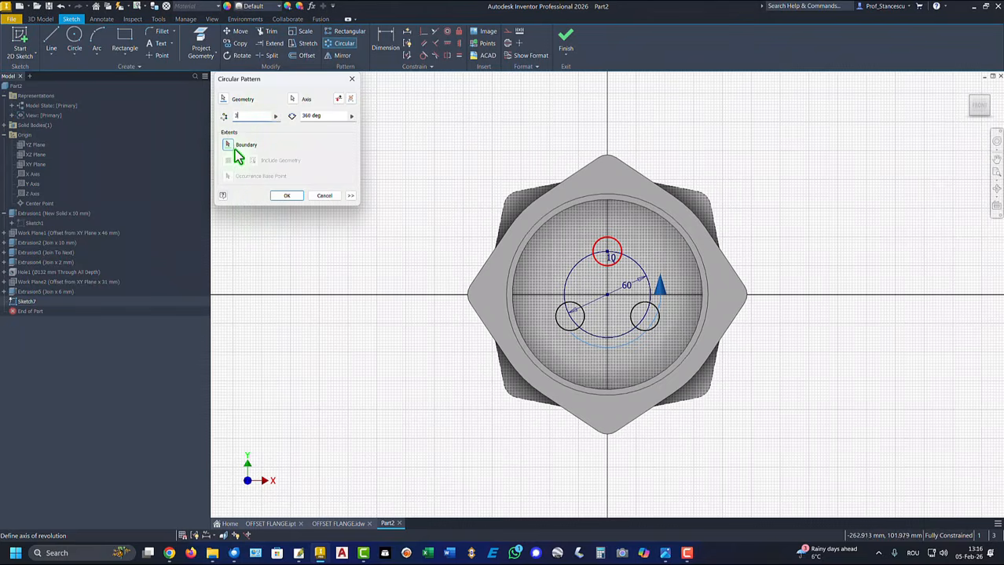
left_click(286, 197)
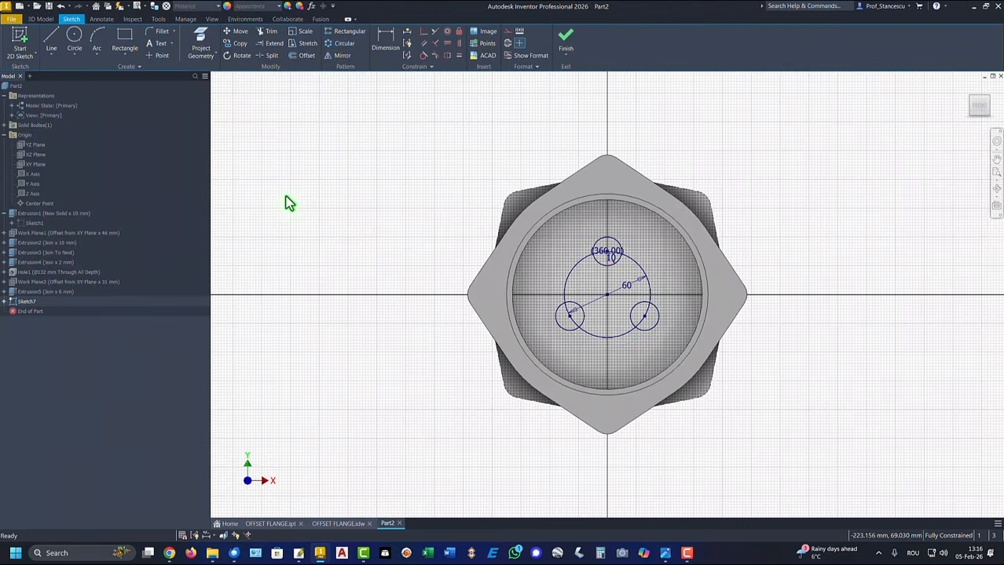
left_click(566, 40)
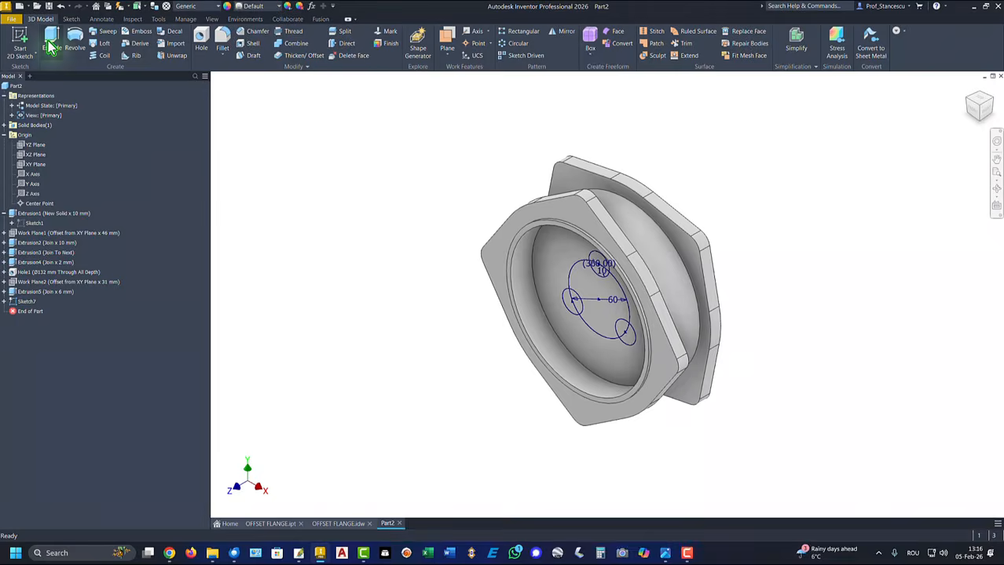
Extrude the 60 mm circle with all three lobe circles 16 mm outward from the web as a joined hub and restore the home view.
left_click(52, 41)
scroll(515, 279, "up", 5)
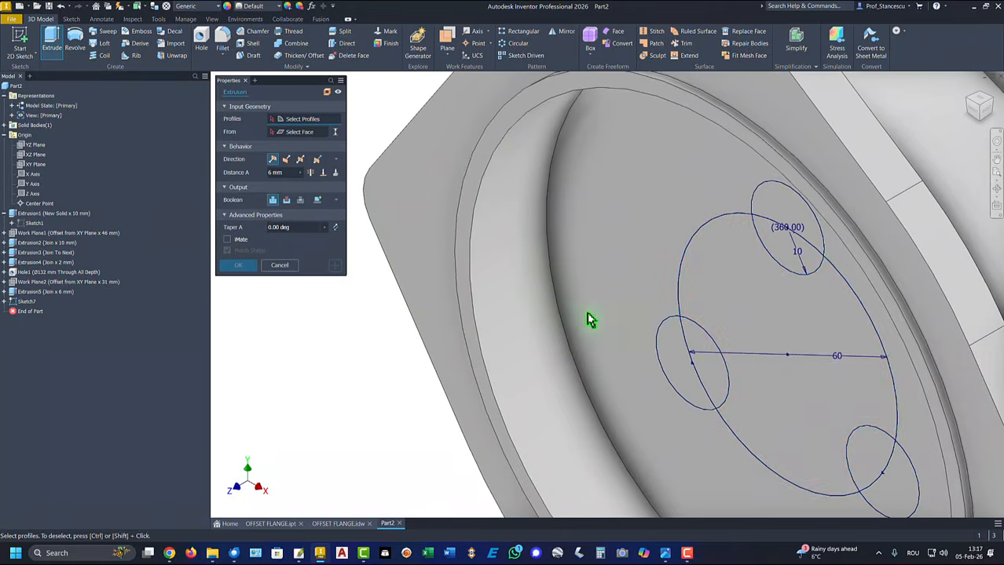
left_click(751, 301)
left_click(780, 211)
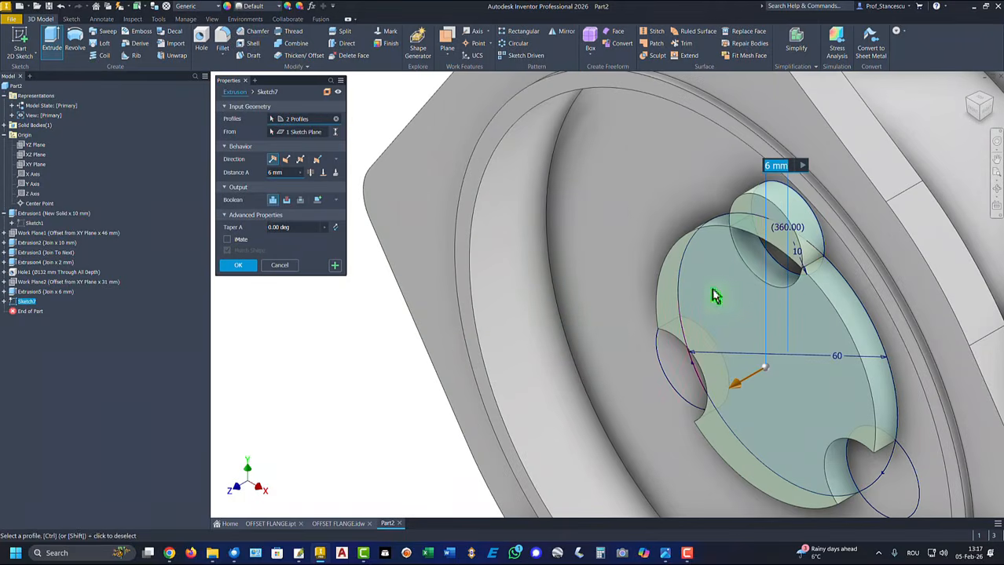
left_click(772, 261)
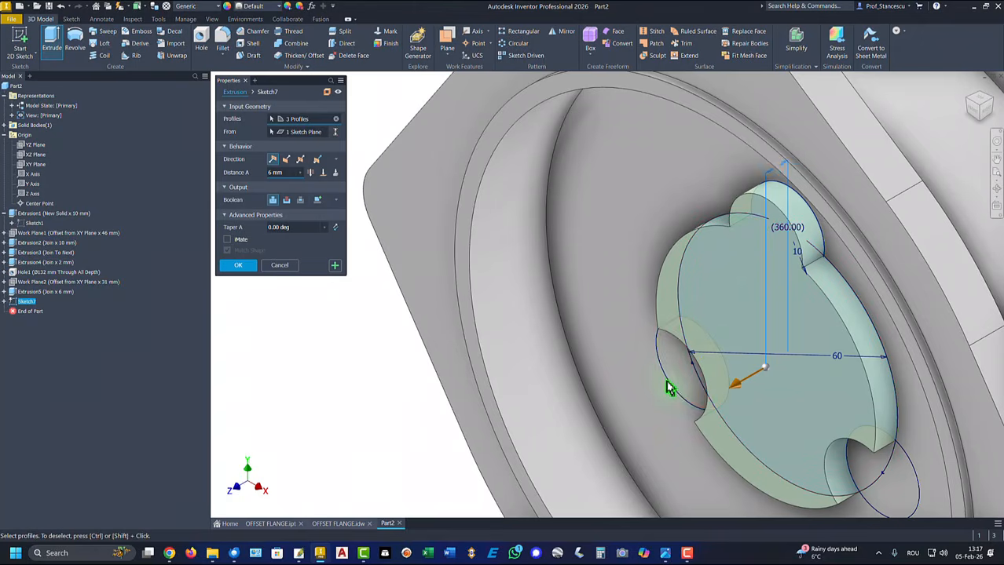
middle_click_drag(667, 383, 730, 369, "shift")
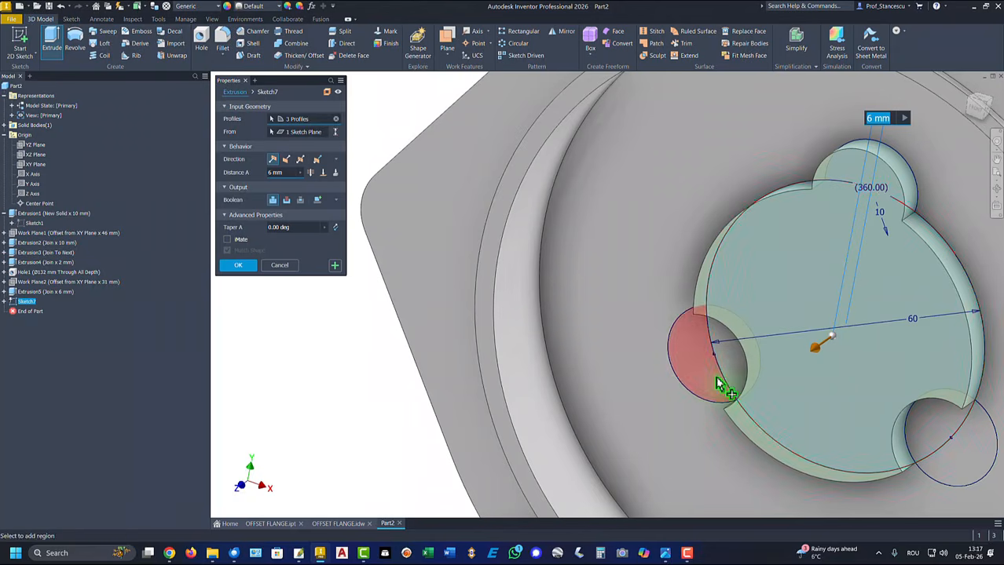
left_click(717, 382)
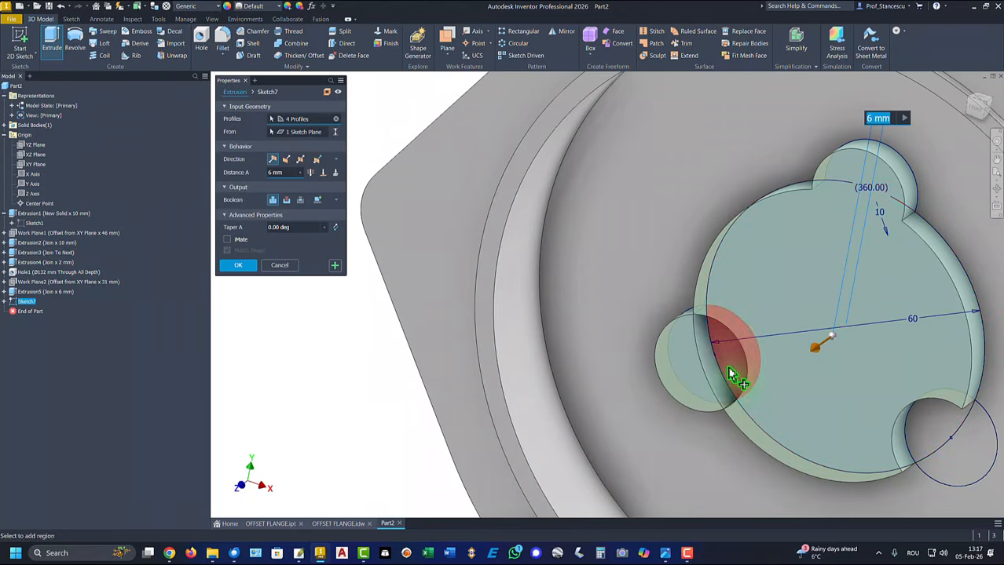
left_click(730, 375)
scroll(840, 416, "down", 1)
left_click(906, 457)
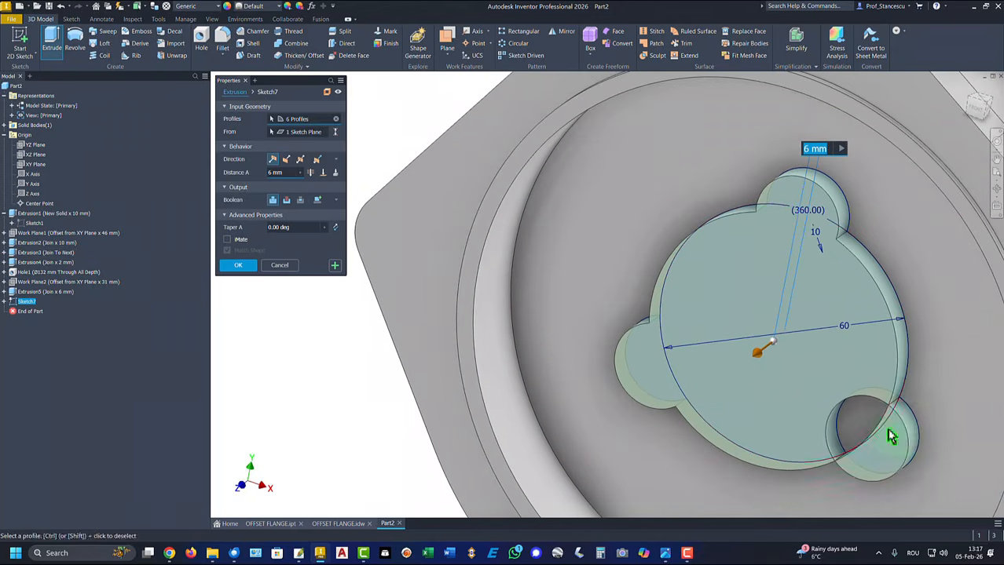
left_click(874, 426)
middle_click_drag(453, 322, 310, 325, "shift")
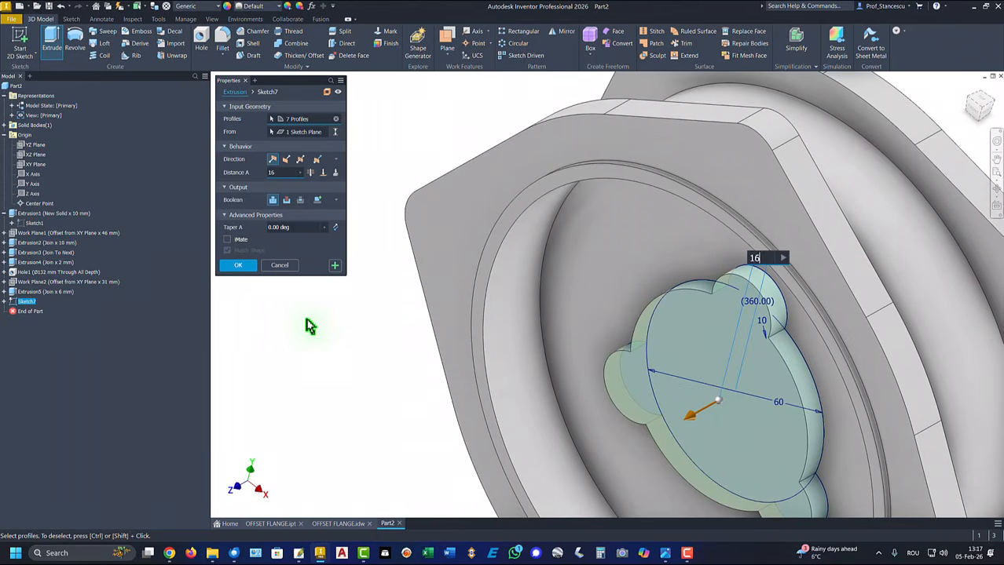
left_click(248, 270)
key("F6")
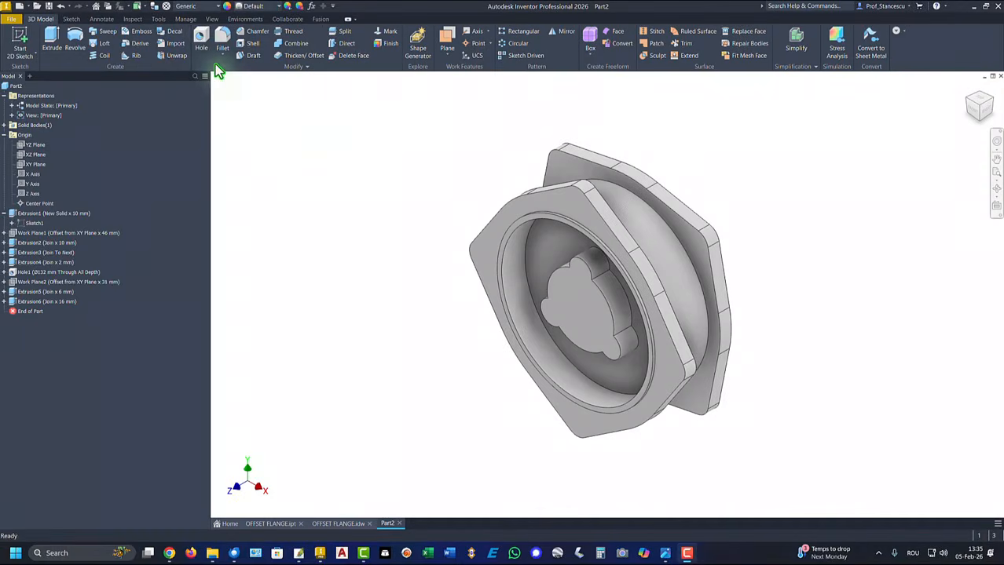
Cut a simple 40.5 mm diameter hole through all at the centre of the lobed hub's front face.
left_click(201, 38)
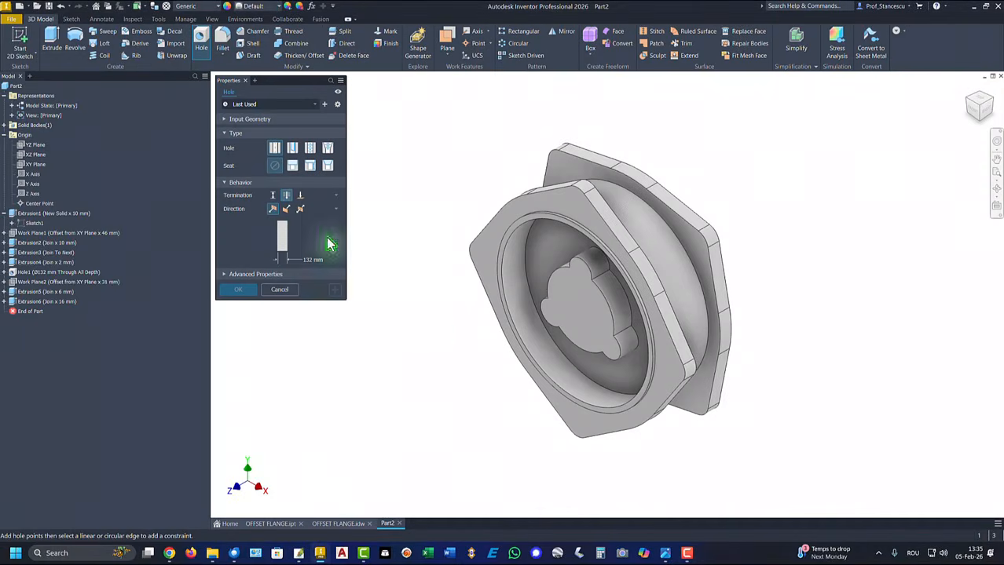
left_click(579, 304)
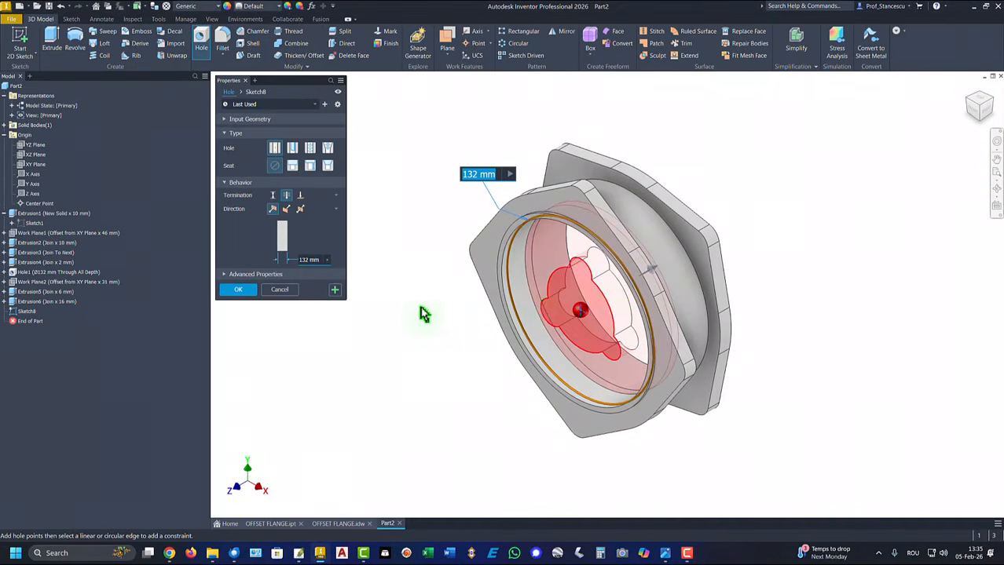
left_click(307, 259)
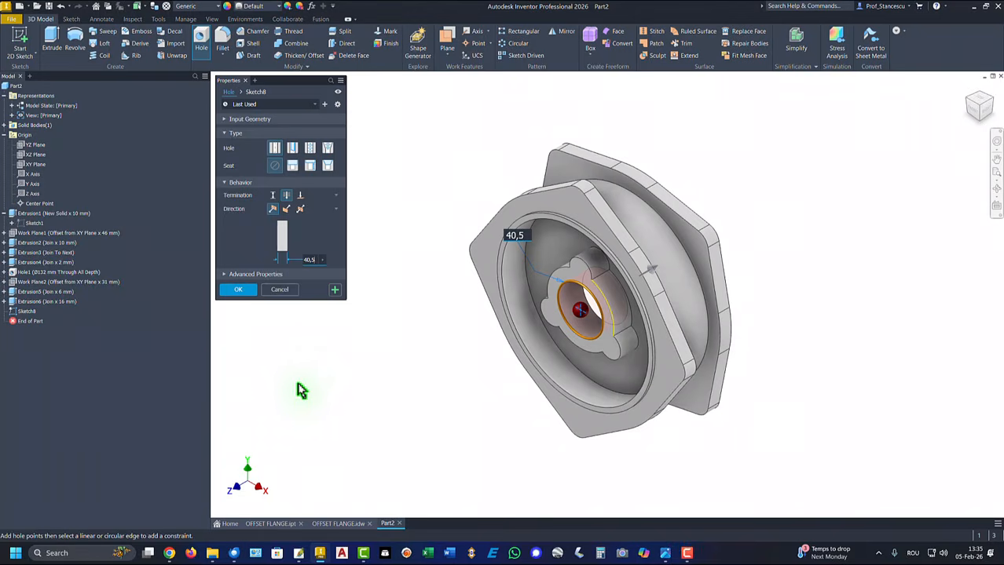
left_click(239, 290)
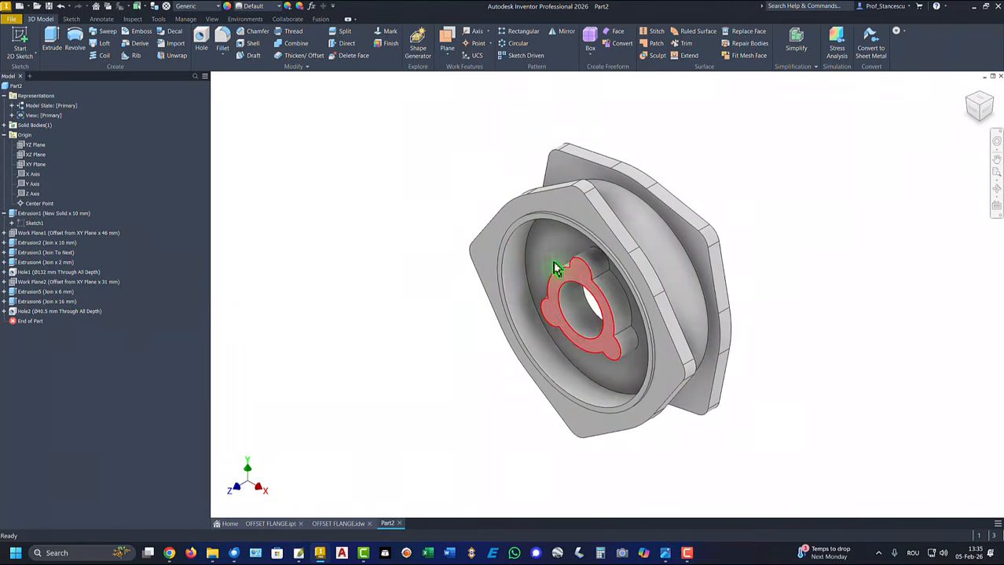
Cut a simple 10 mm diameter hole through all in the hub's top lobe, concentric with the lobe's rounded edge.
left_click(202, 39)
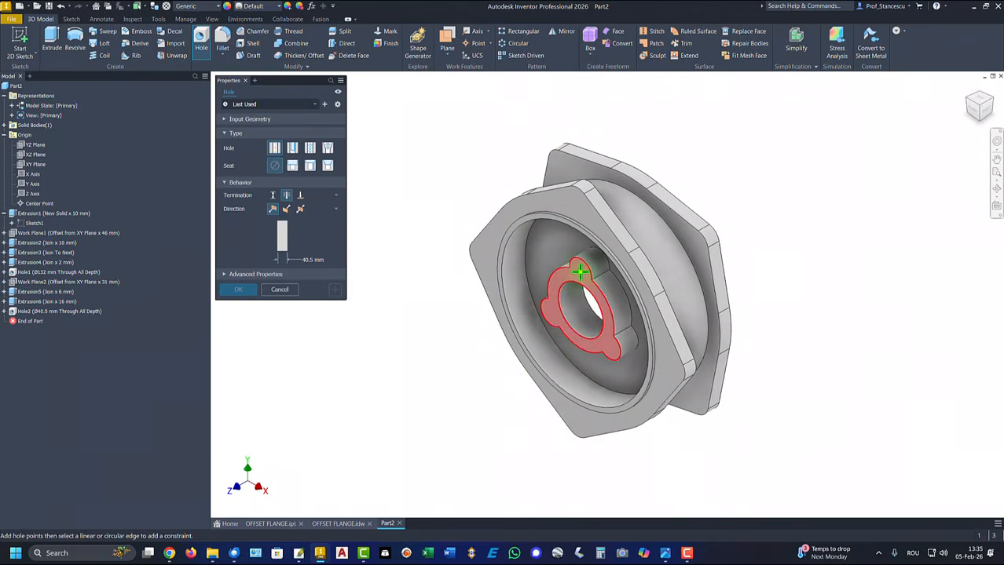
scroll(581, 275, "down", 8)
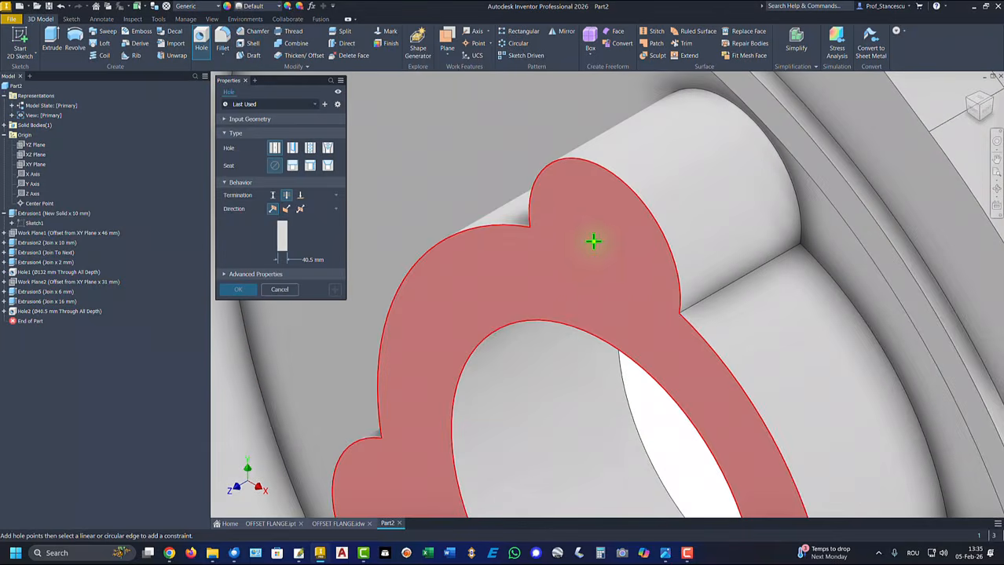
left_click(598, 237)
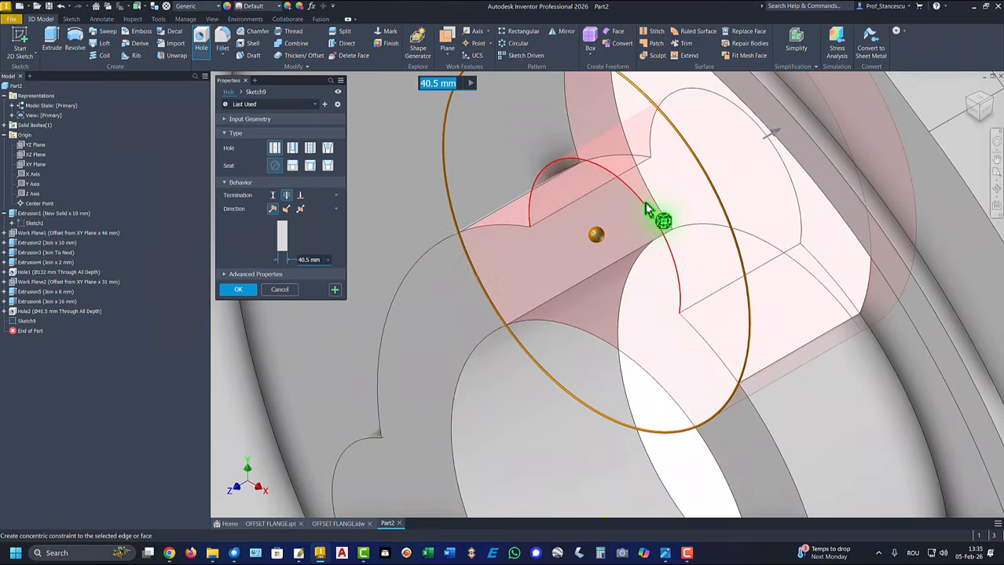
left_click(644, 212)
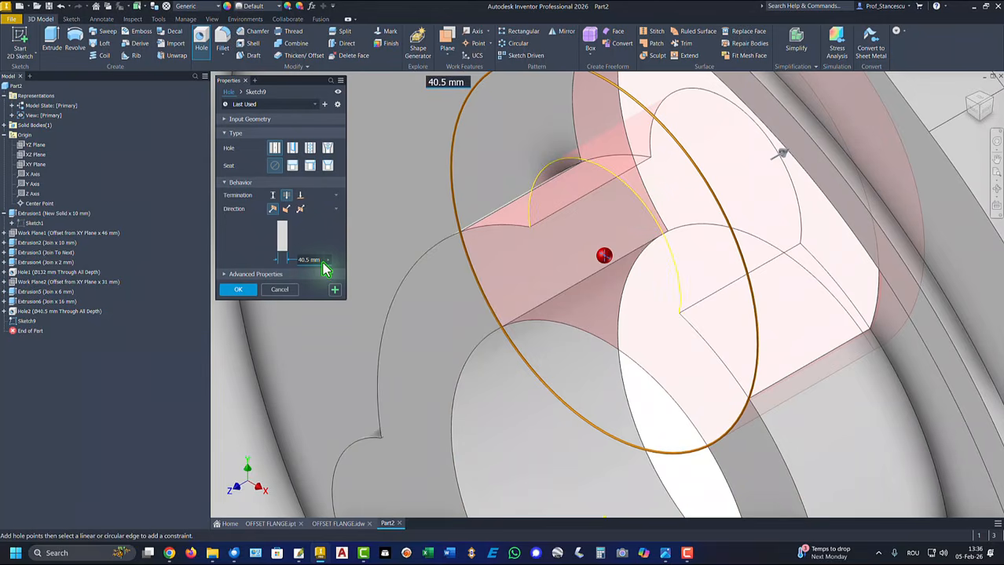
left_click(317, 259)
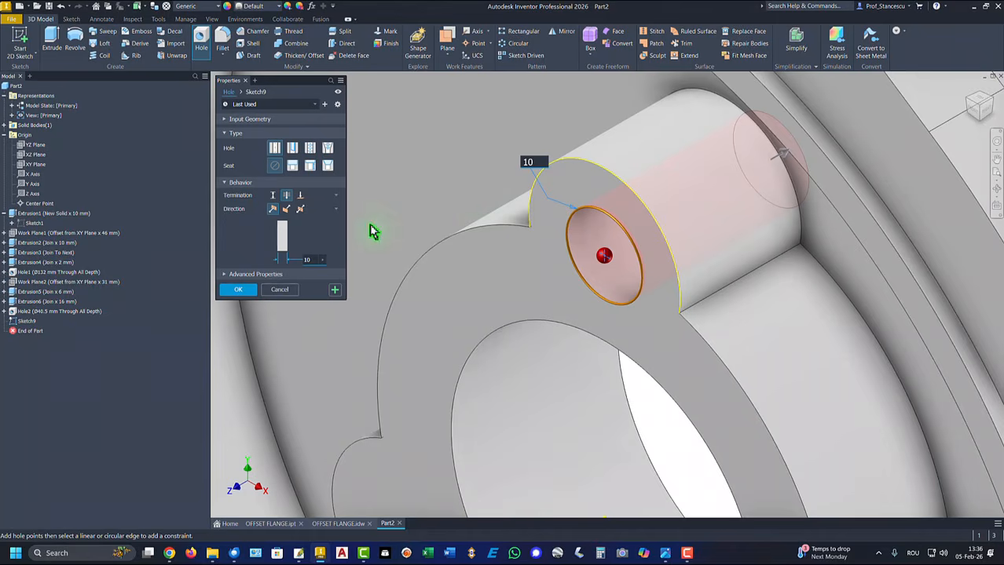
left_click(249, 292)
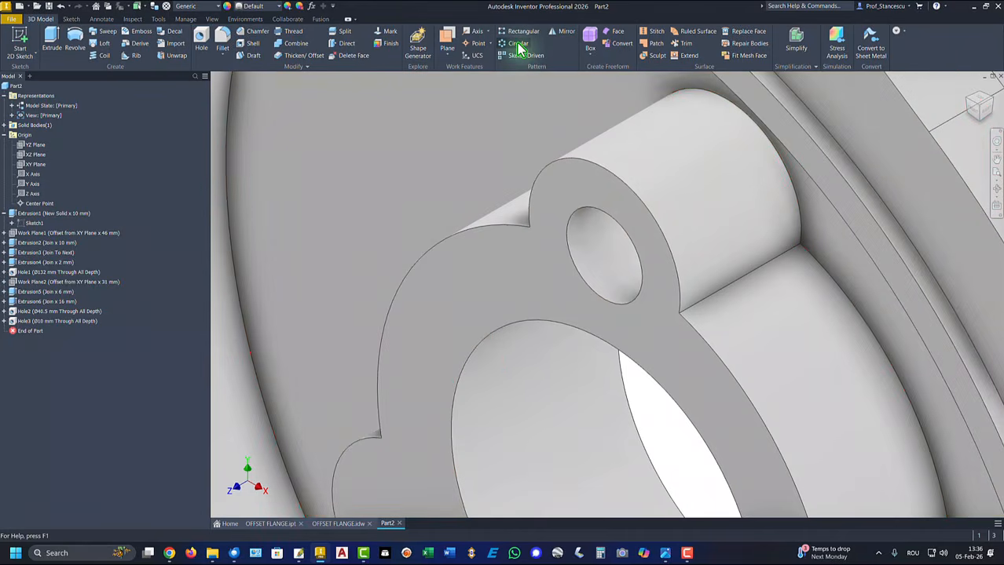
Pattern the hub's lobe hole 3 times over 360 degrees around the central bore and restore the home view.
left_click(518, 44)
scroll(437, 242, "down", 3)
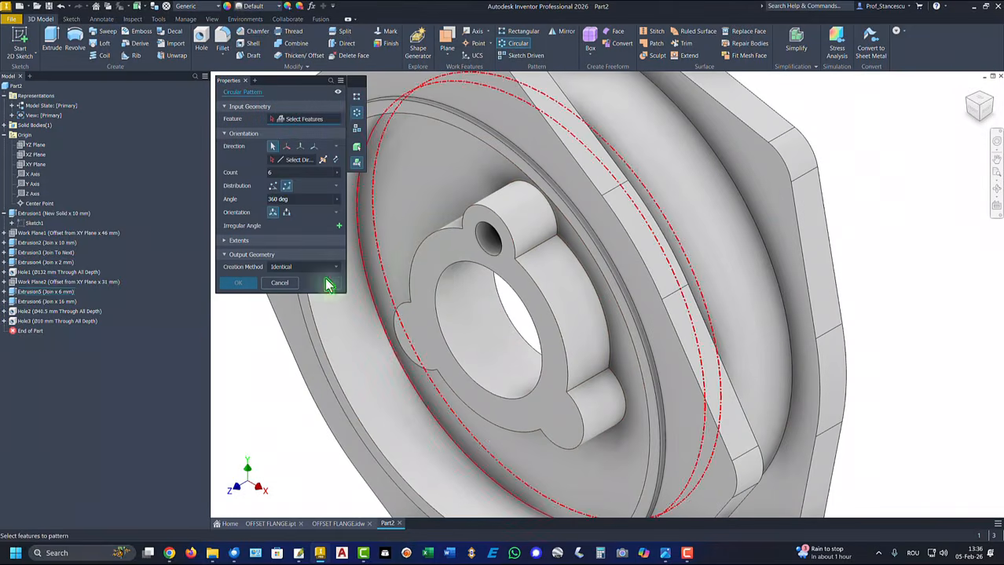
left_click(23, 322)
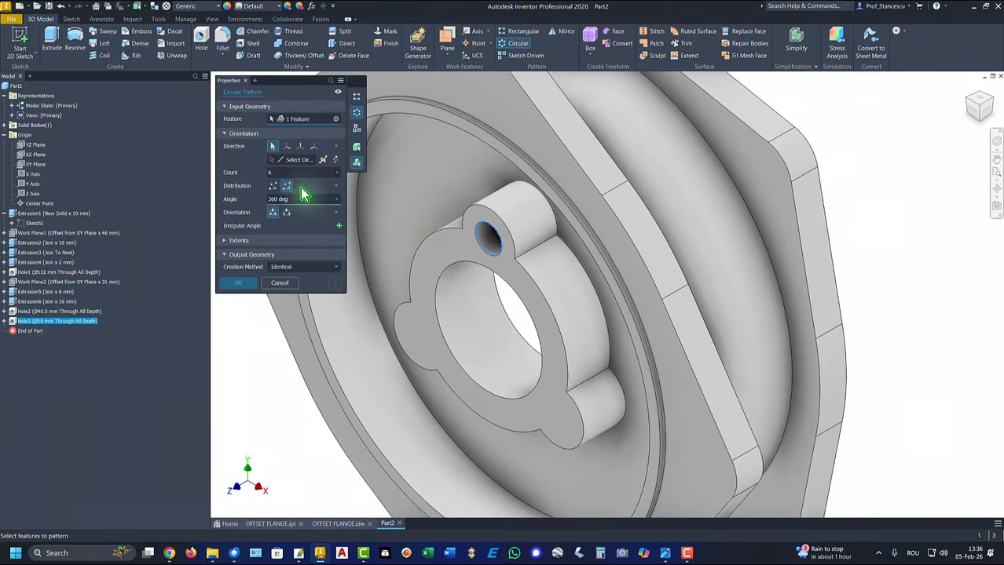
left_click(458, 314)
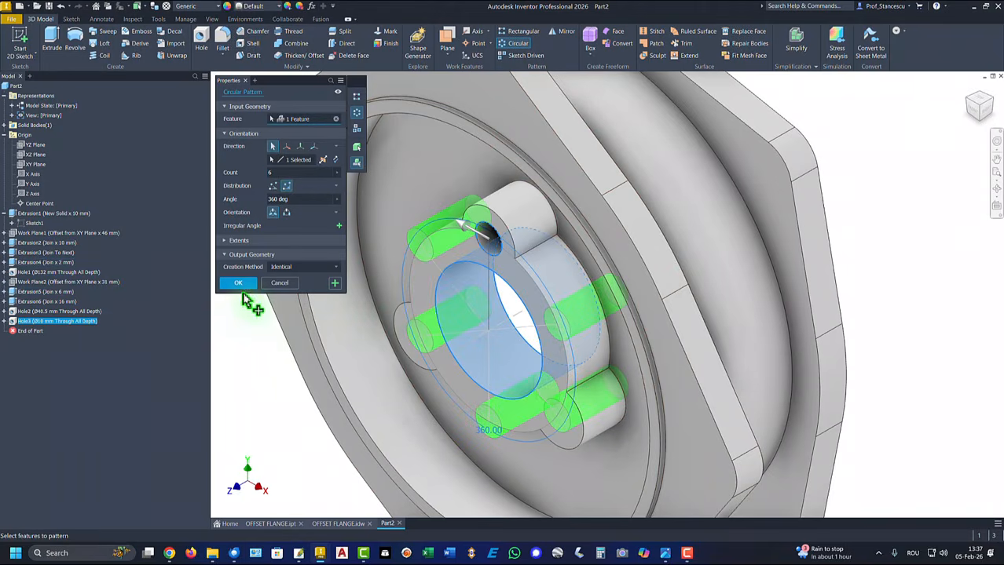
left_click(279, 175)
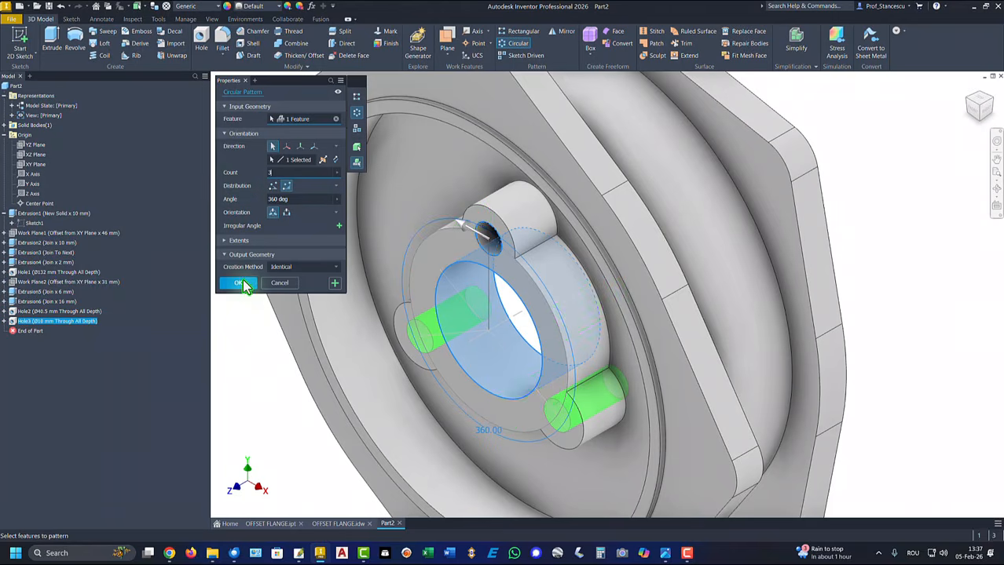
left_click(240, 283)
key("F6")
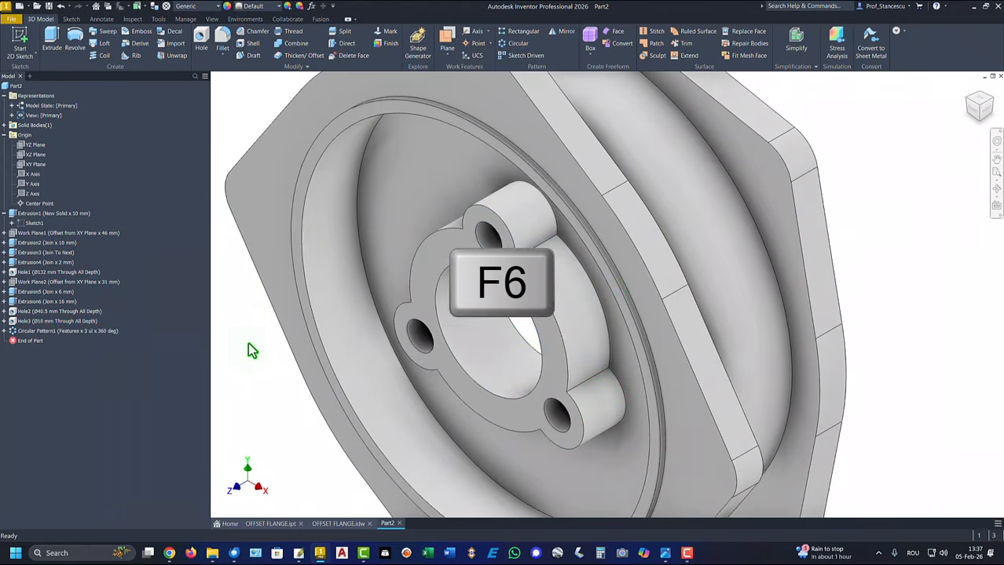
Cut a simple 10 mm diameter through-all hole in the rear plate's upper right corner, concentric with the rounded corner.
key("ctrl+Tab")
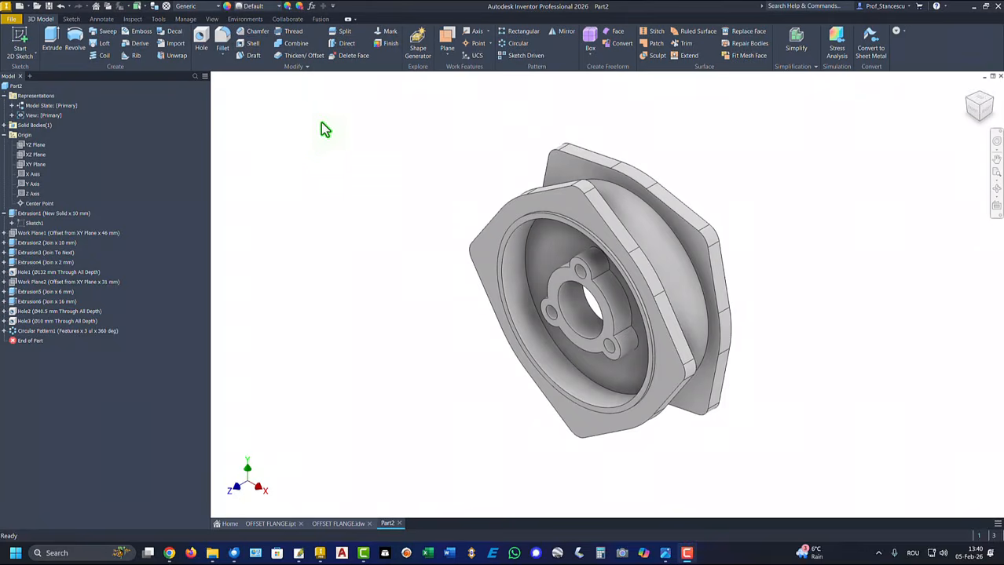
left_click(208, 50)
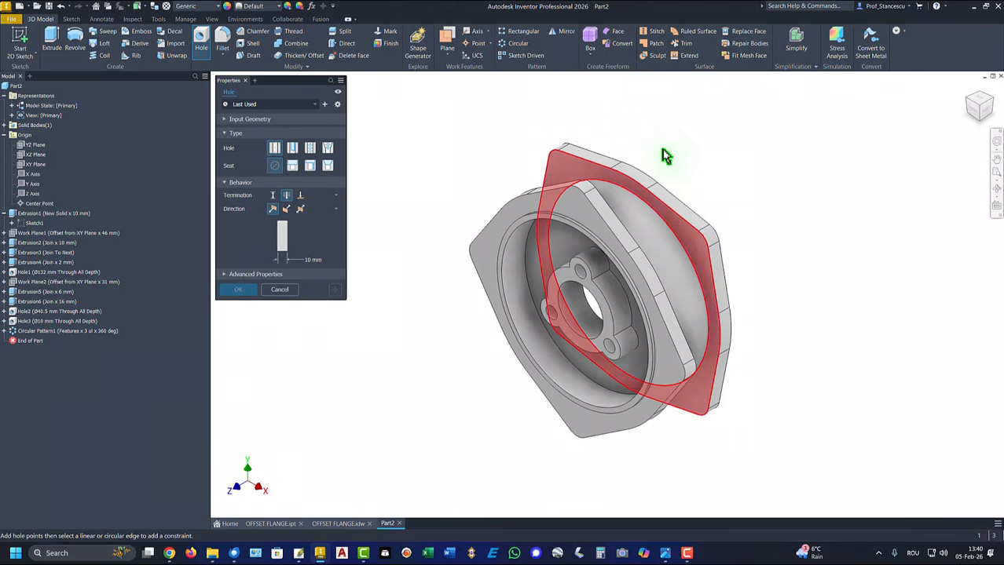
left_click(695, 243)
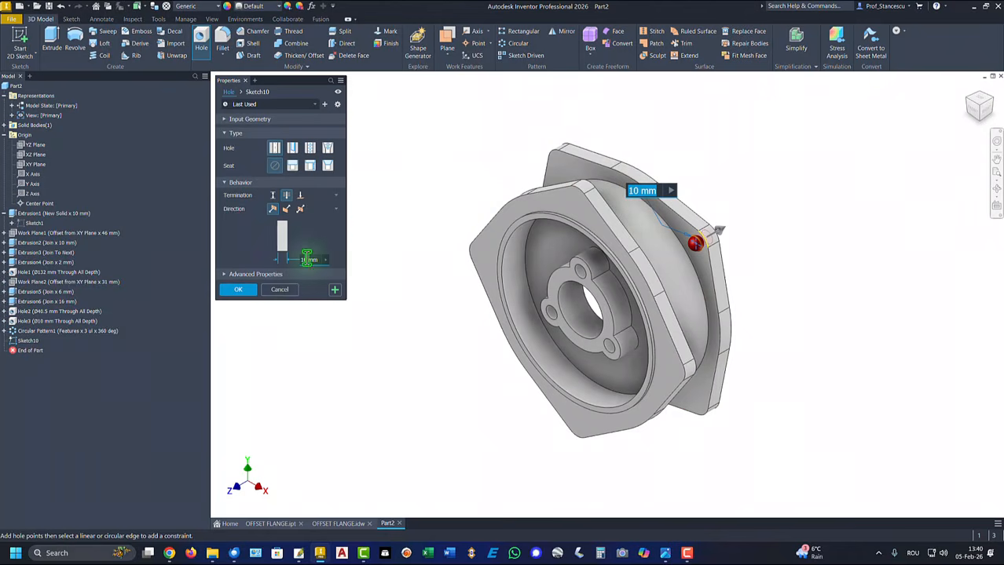
left_click(247, 289)
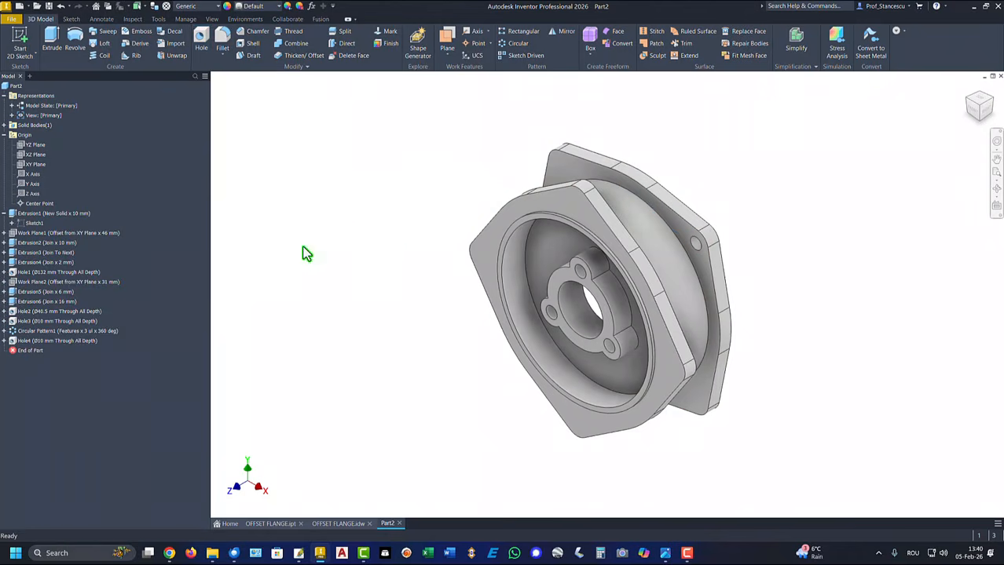
Pattern the rear plate's corner hole 4 times over 360 degrees around the central bore.
left_click(516, 44)
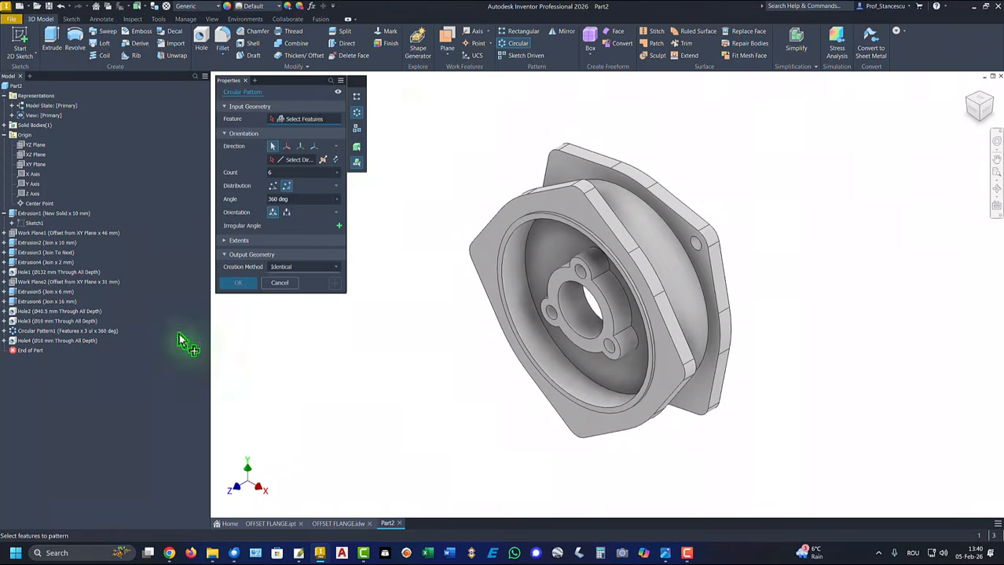
left_click(57, 343)
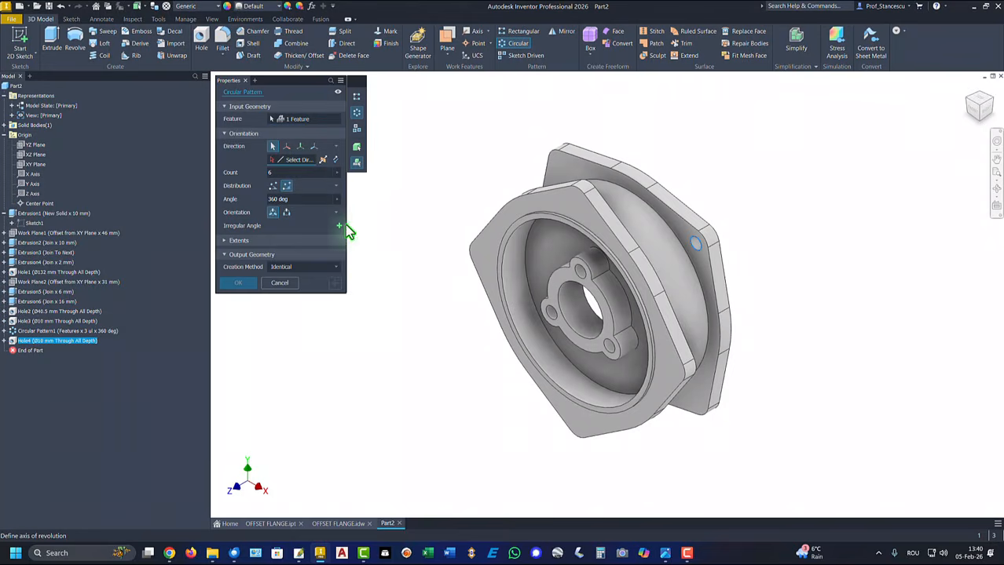
left_click(581, 314)
double_click(272, 173)
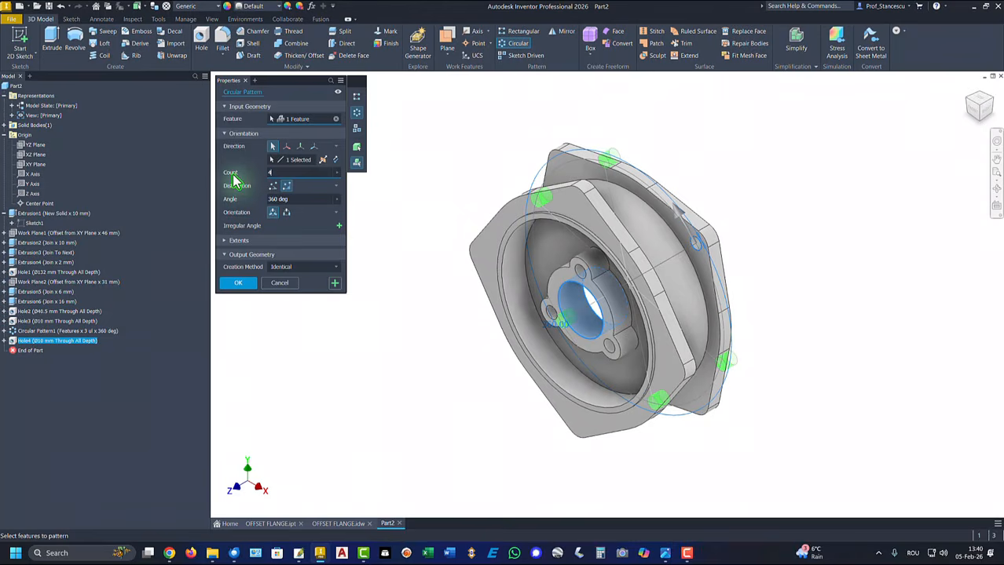
left_click(241, 284)
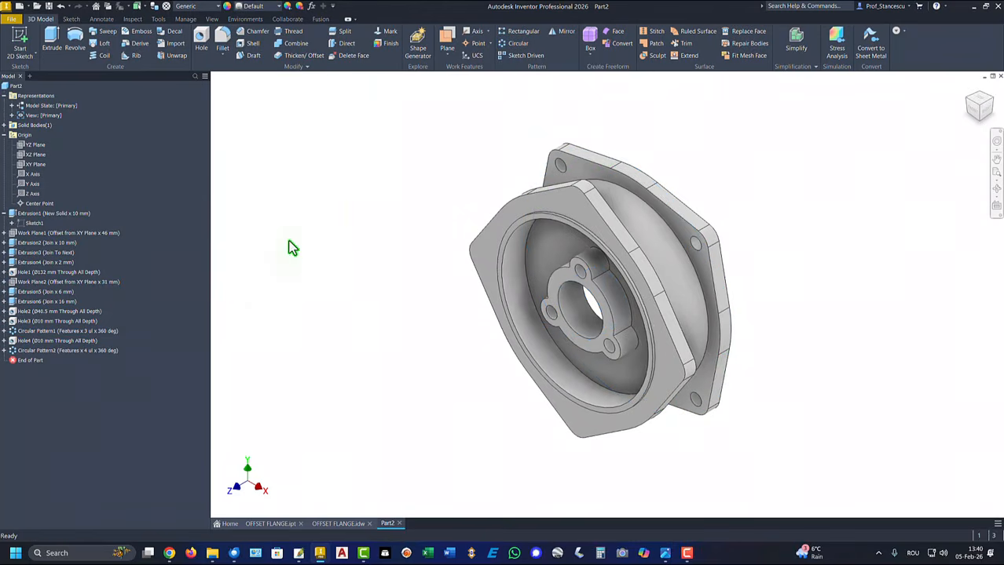
Cut a 10 mm diameter hole in the front plate's right corner, ending at the plate's back face, and restore the home view.
left_click(201, 38)
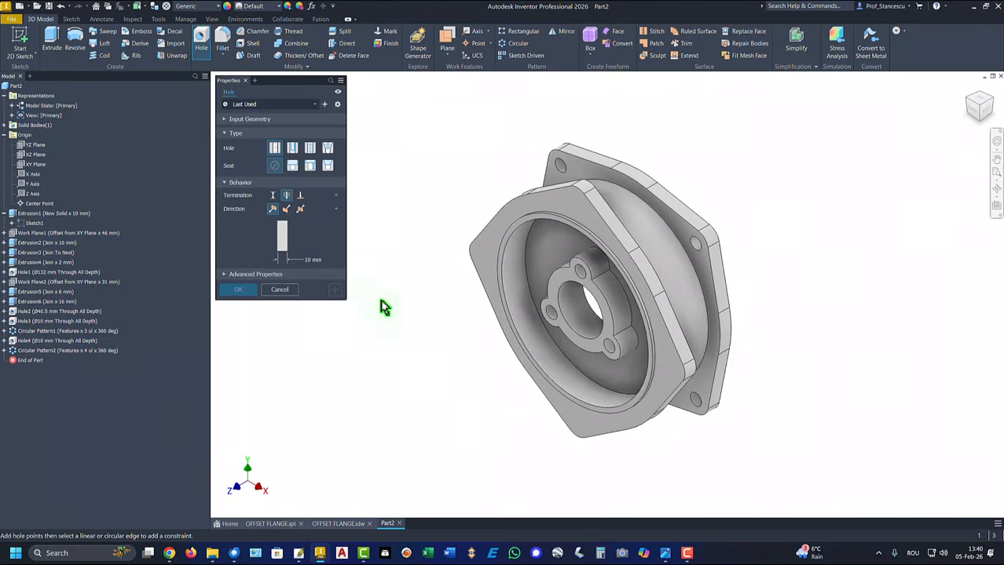
left_click(669, 373)
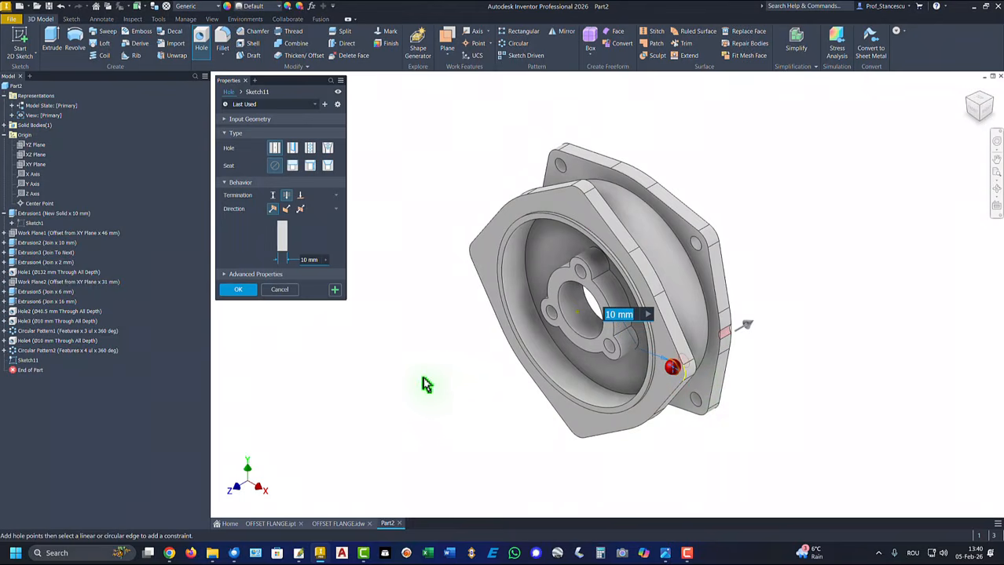
left_click(299, 195)
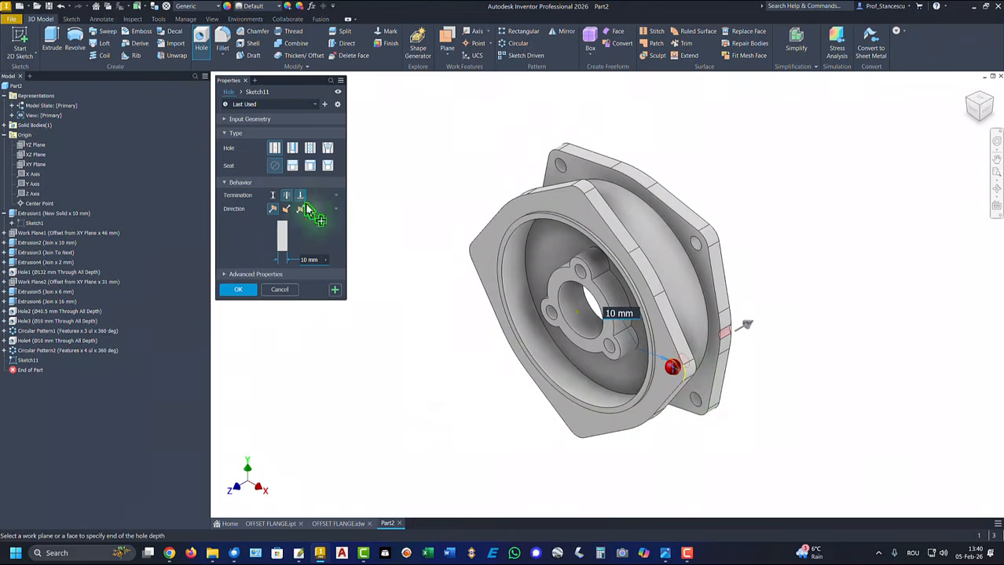
middle_click_drag(493, 437, 589, 386, "shift")
left_click(589, 387)
middle_click_drag(554, 438, 434, 193, "shift")
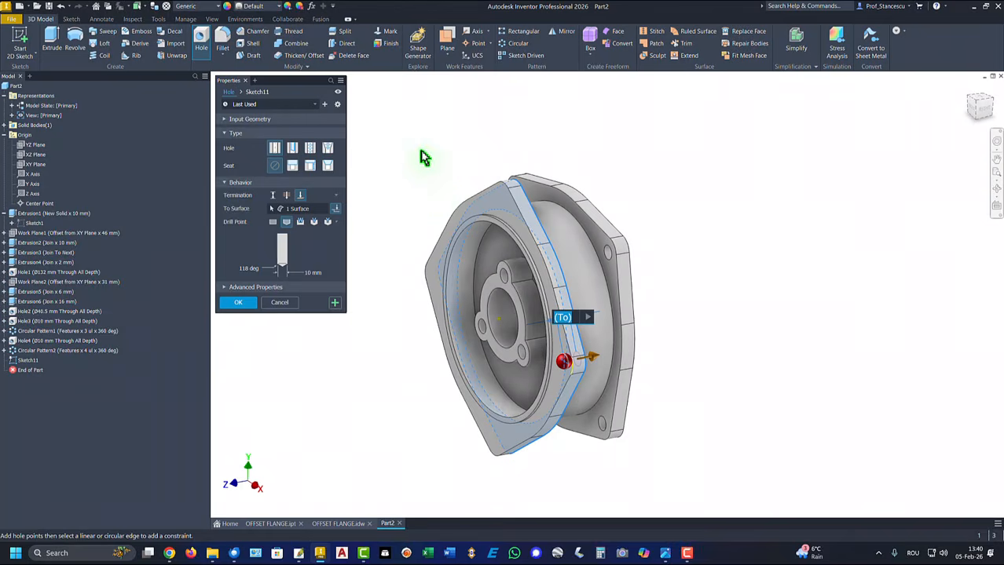
left_click(239, 303)
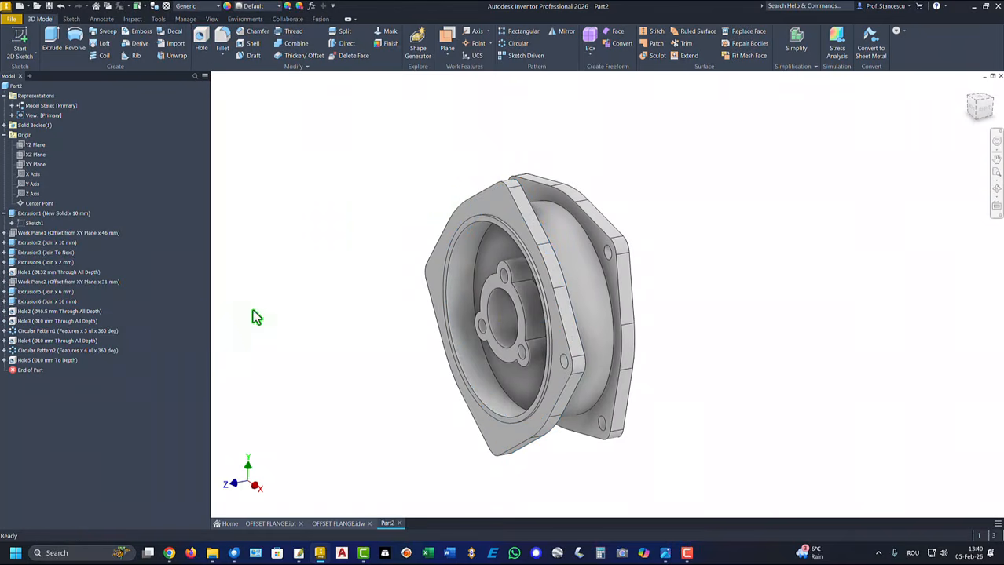
key("F6")
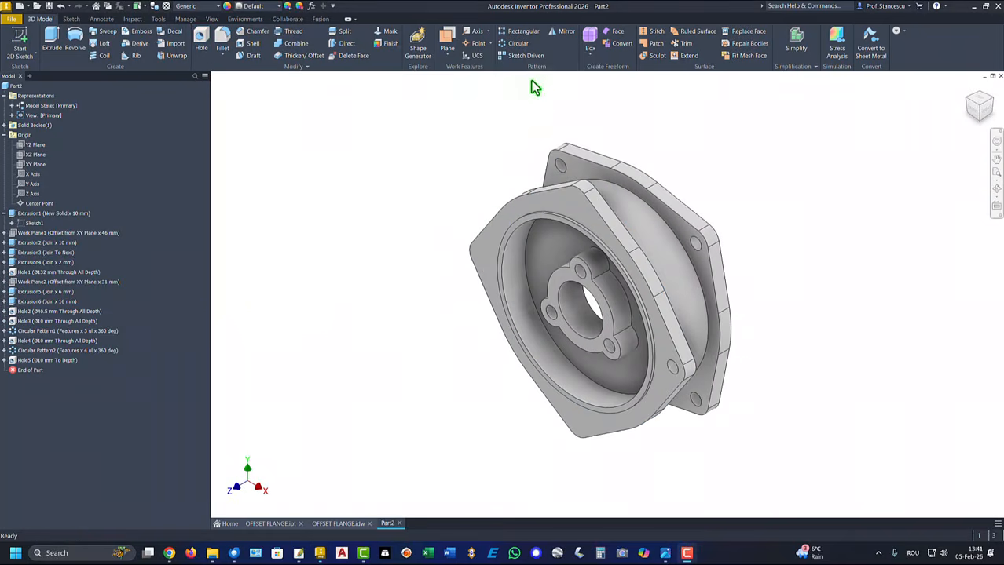
Pattern the front plate's corner hole 4 times over 360 degrees around the central bore.
left_click(517, 44)
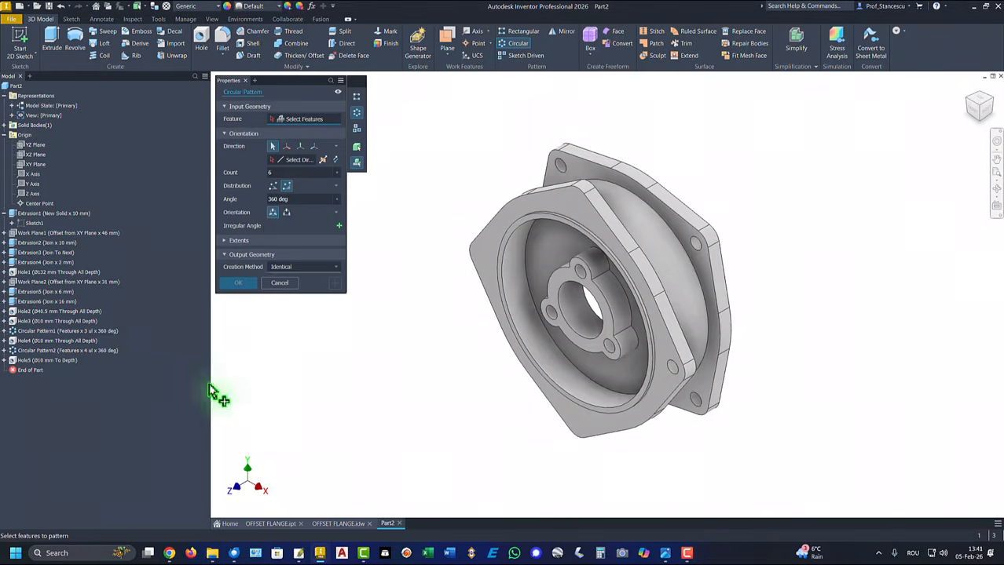
left_click(36, 362)
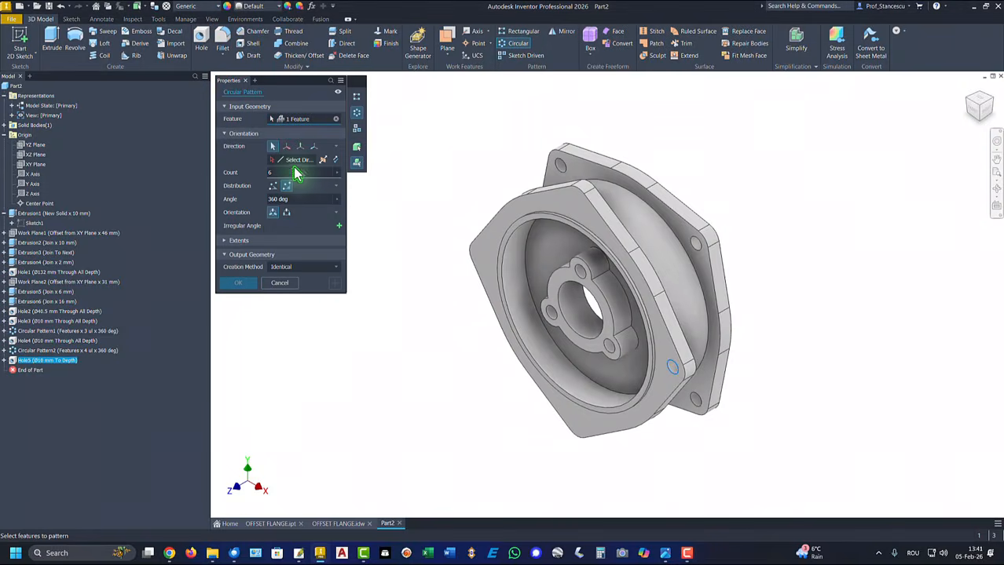
left_click(297, 161)
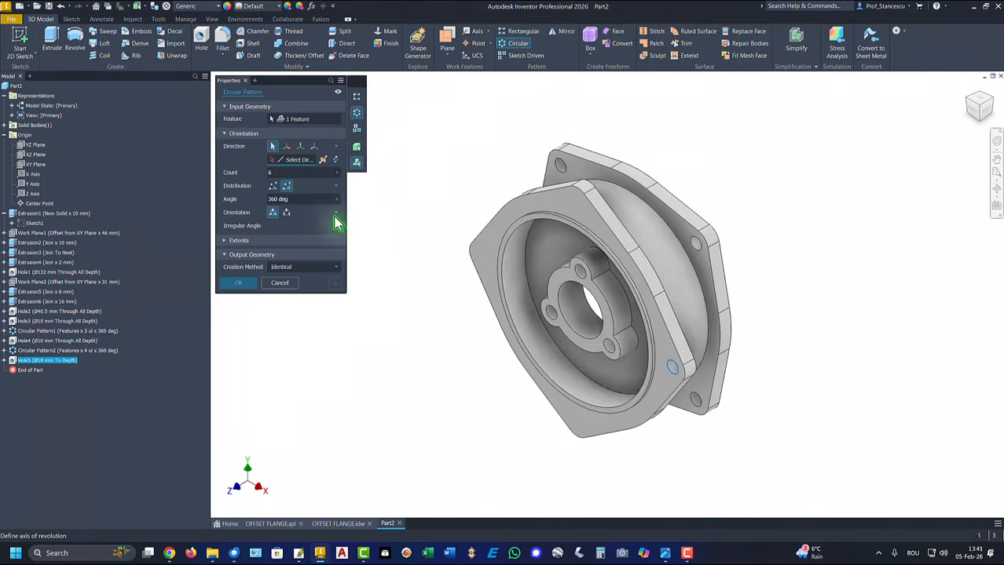
left_click(568, 306)
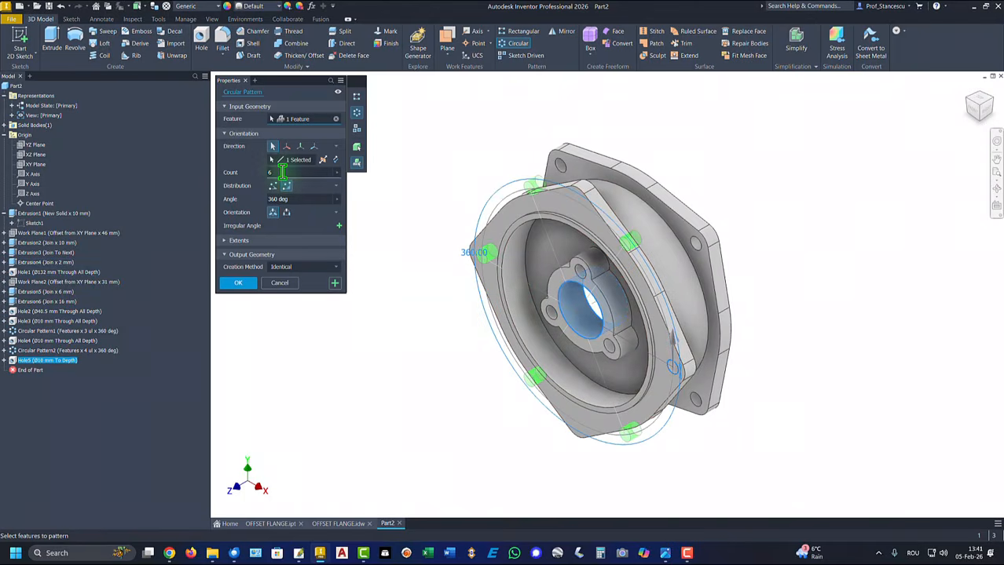
left_click(264, 172)
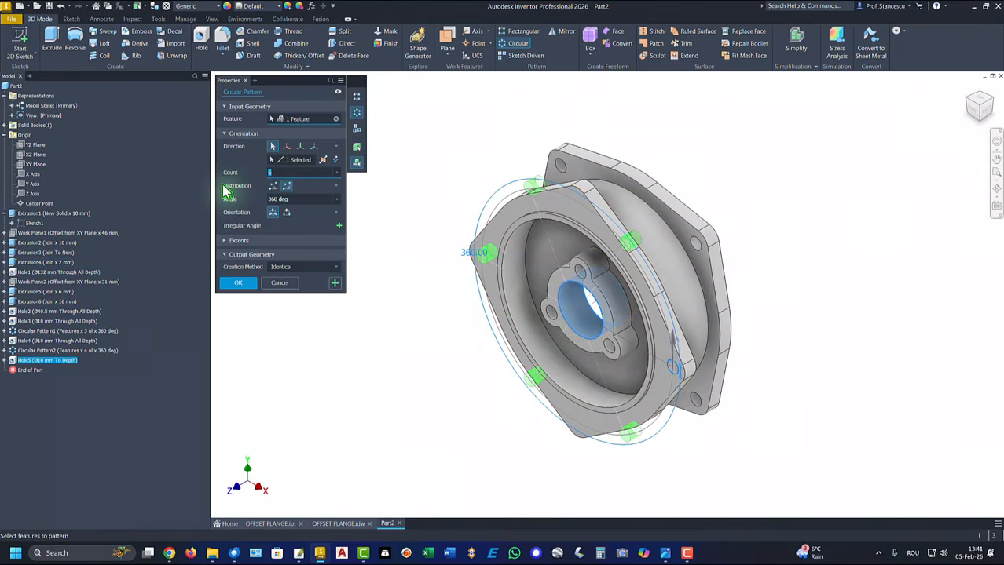
left_click(237, 284)
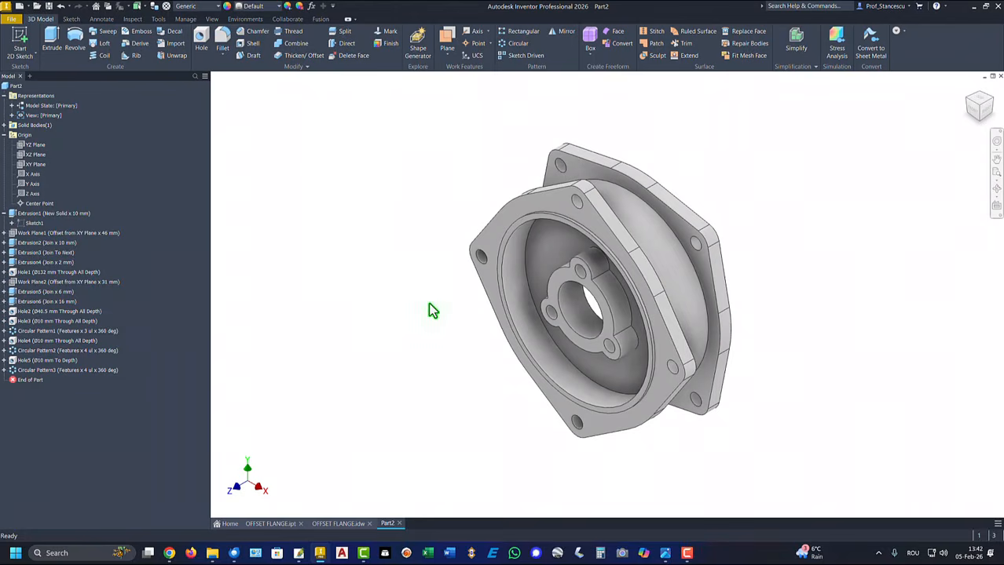
Set up a 3 mm fillet on the web's front inner circular edge and the six edges where the lobes meet the hub.
left_click(526, 274)
left_click(536, 262)
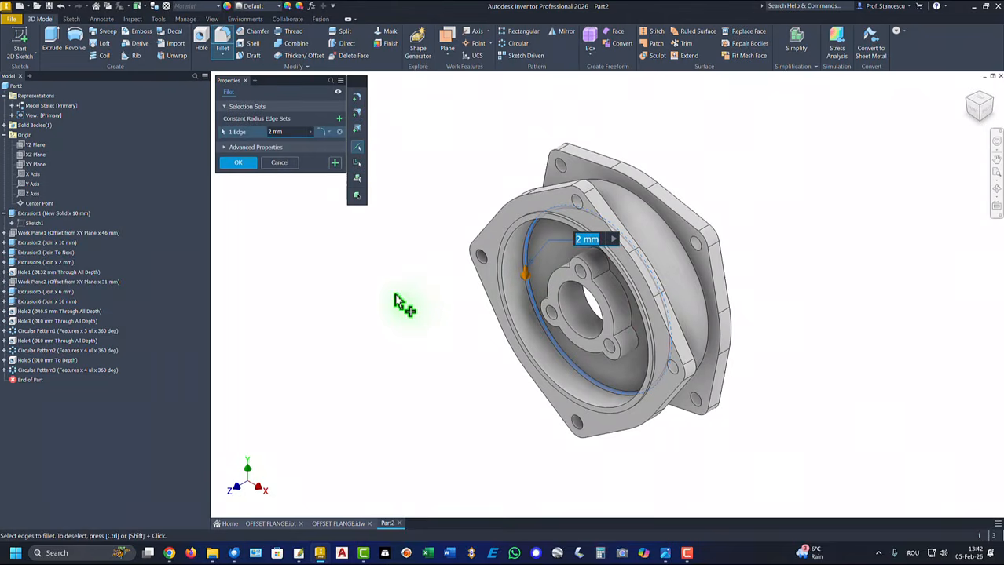
type("3")
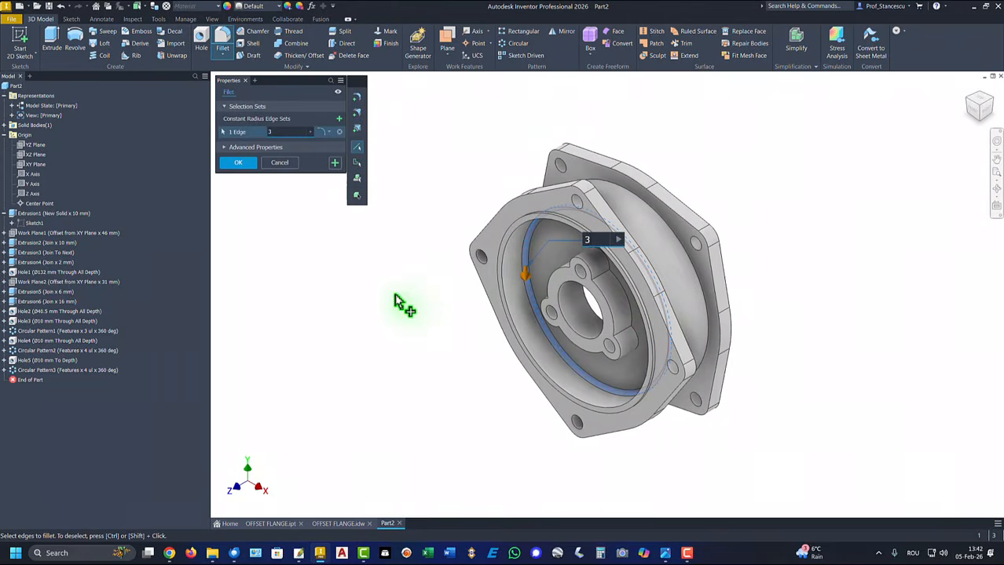
scroll(448, 385, "down", 5)
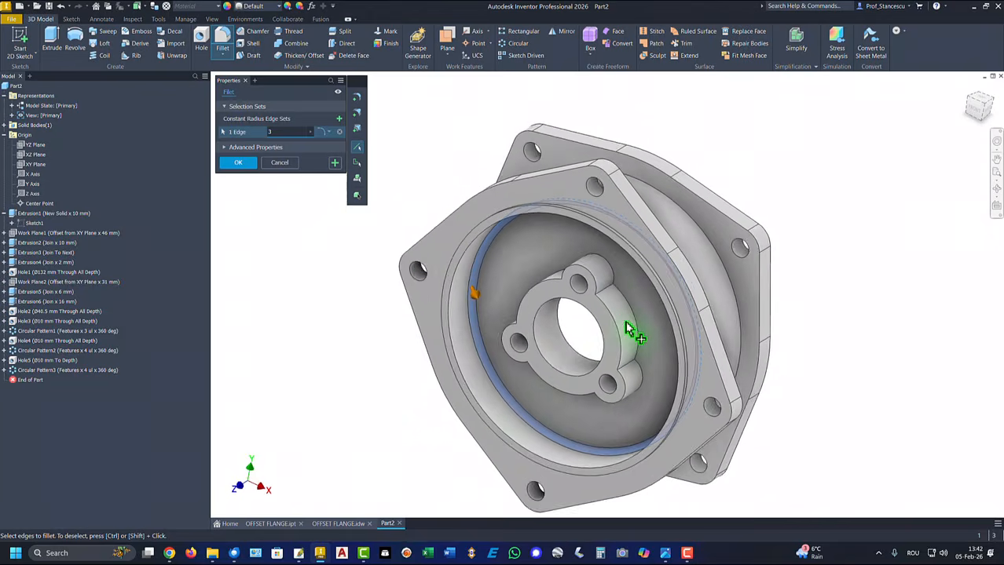
left_click(626, 328)
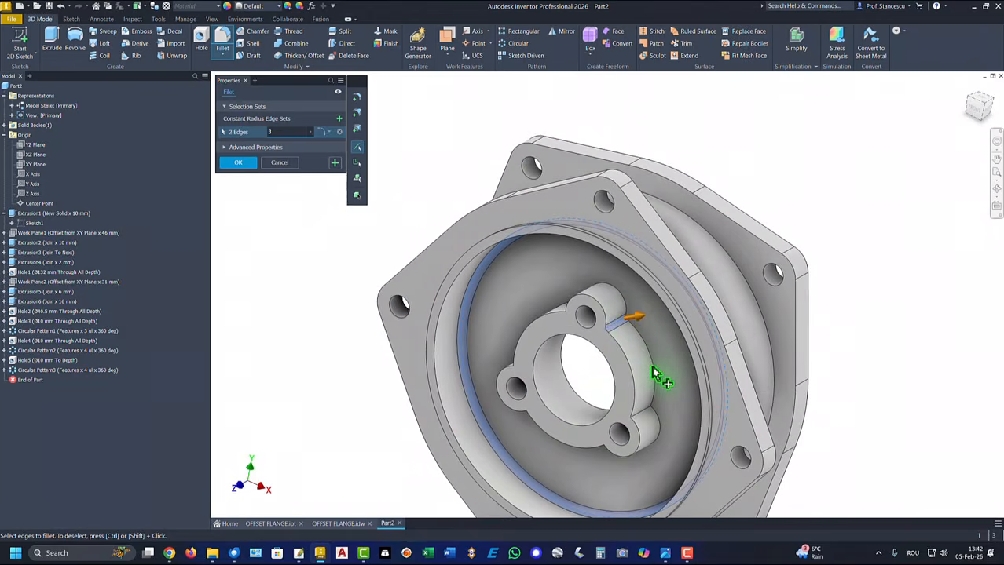
left_click(642, 421)
mouse_move(641, 422)
middle_mouse_down("shift")
mouse_move(634, 419)
mouse_move(627, 459)
mouse_move(654, 424)
middle_mouse_up("shift")
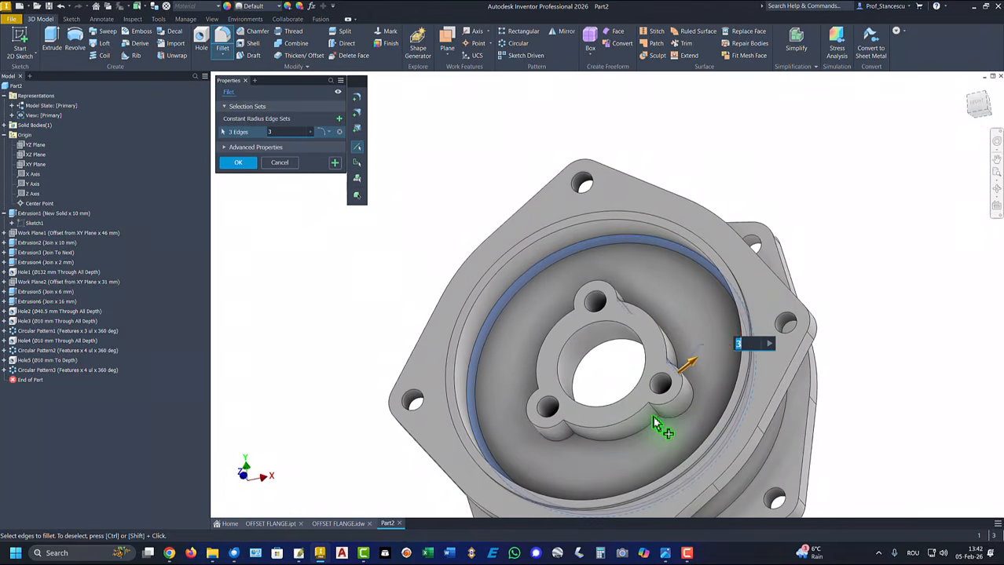
left_click(655, 415)
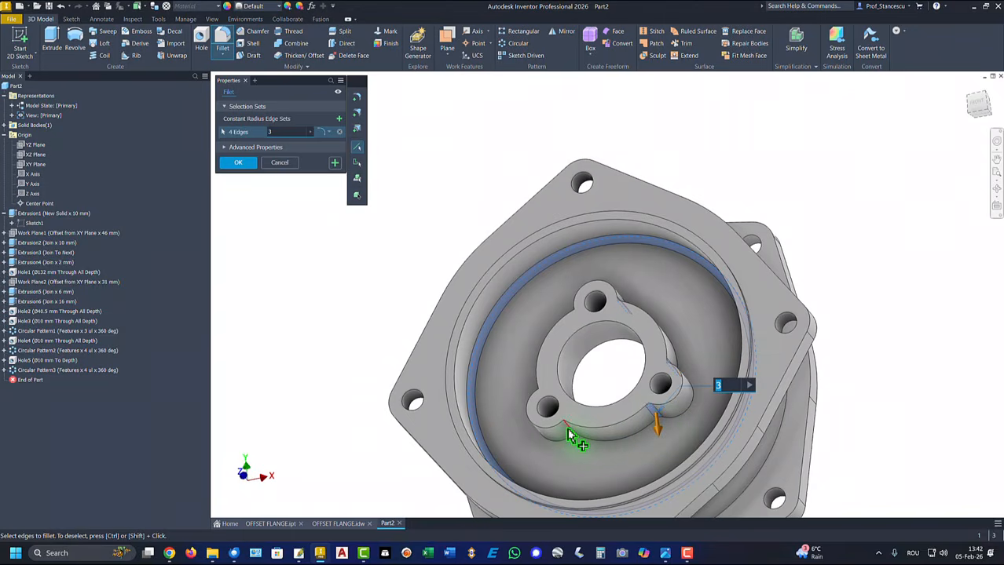
left_click(568, 429)
middle_click_drag(568, 430, 840, 325, "shift")
left_click(528, 374)
left_click(593, 317)
Add the two edges where the outer cylinder meets the plates and the web's rear inner edge to the 3 mm fillet, and apply it.
left_click(746, 326)
left_click(624, 322)
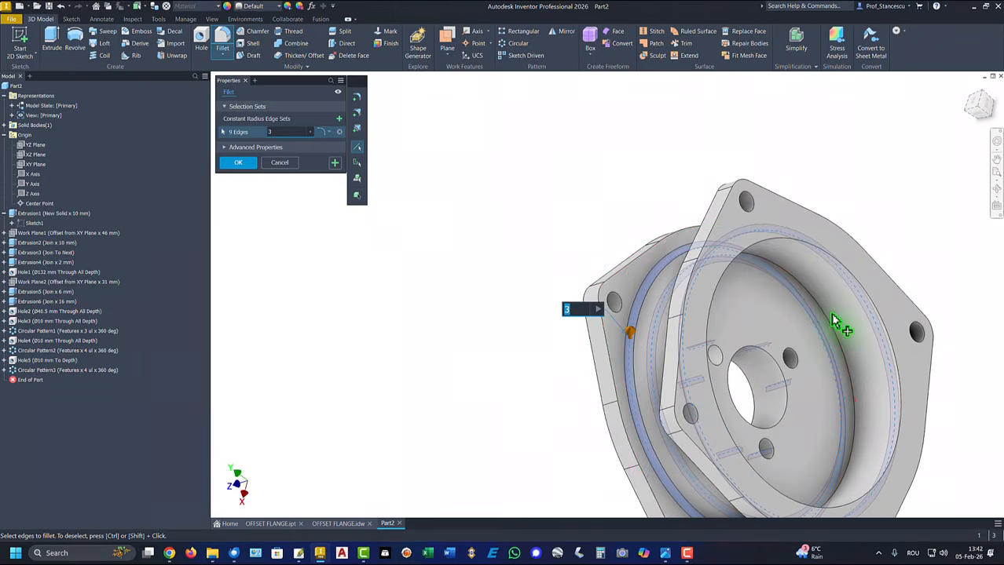
left_click(834, 330)
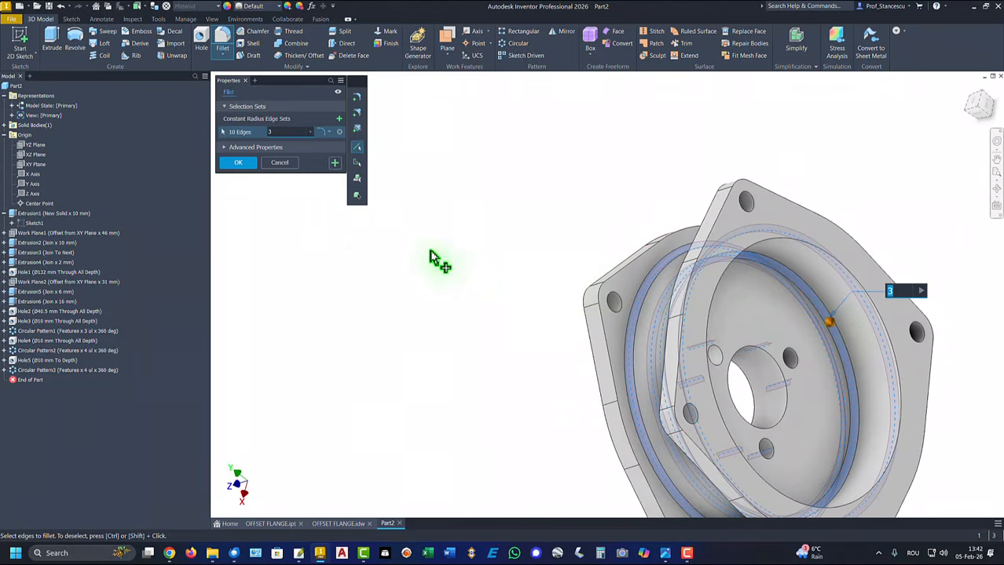
left_click(334, 163)
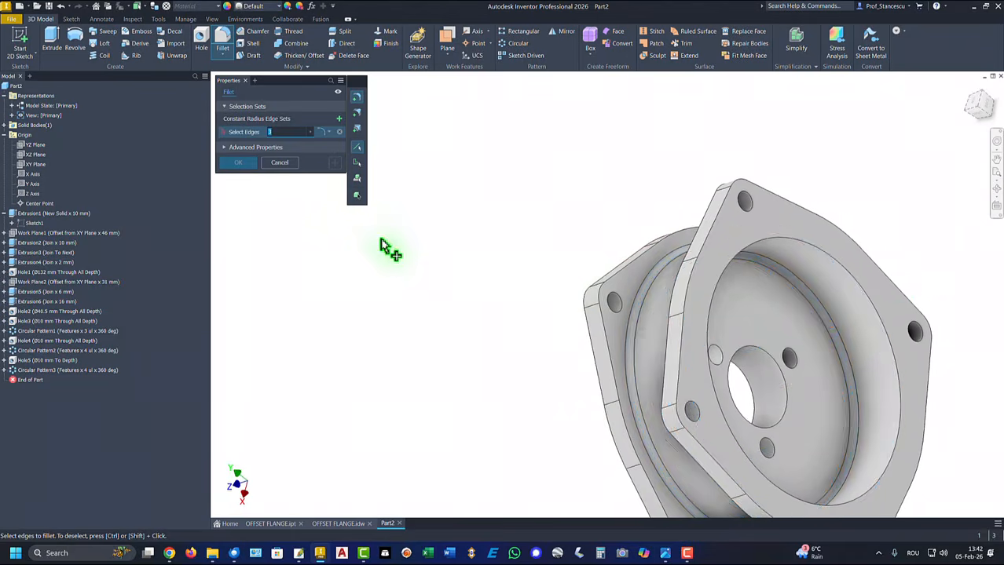
Fillet the edge chain where the three-lobed hub meets the web with a 3 mm radius, and restore the home view.
middle_click_drag(388, 246, 565, 406, "shift")
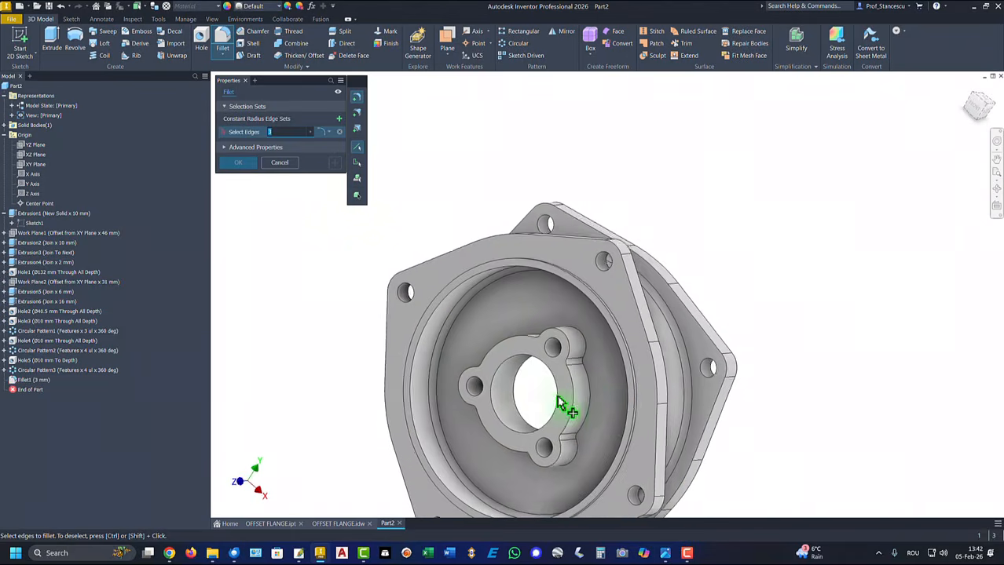
left_click(600, 395)
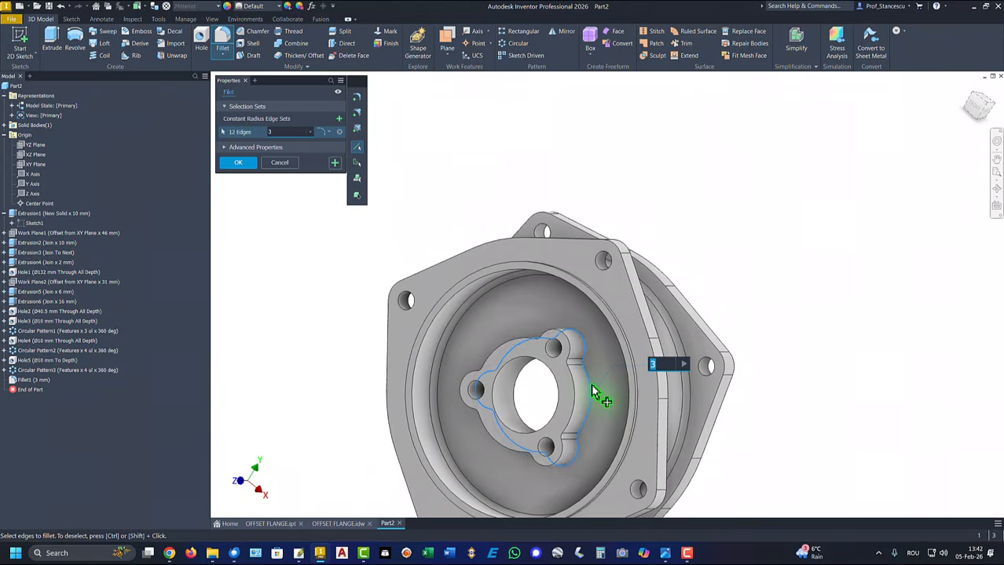
left_click(245, 162)
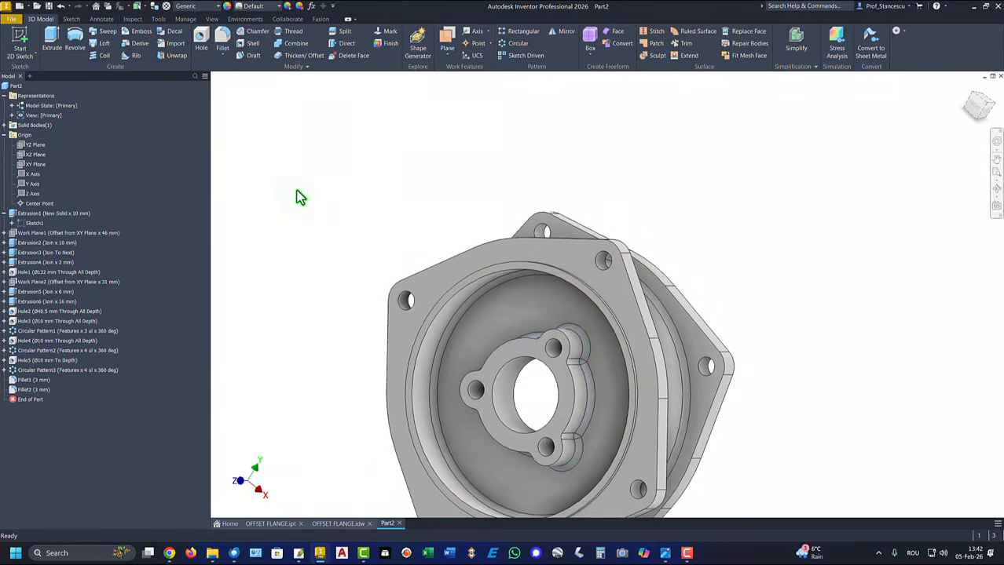
key("F6")
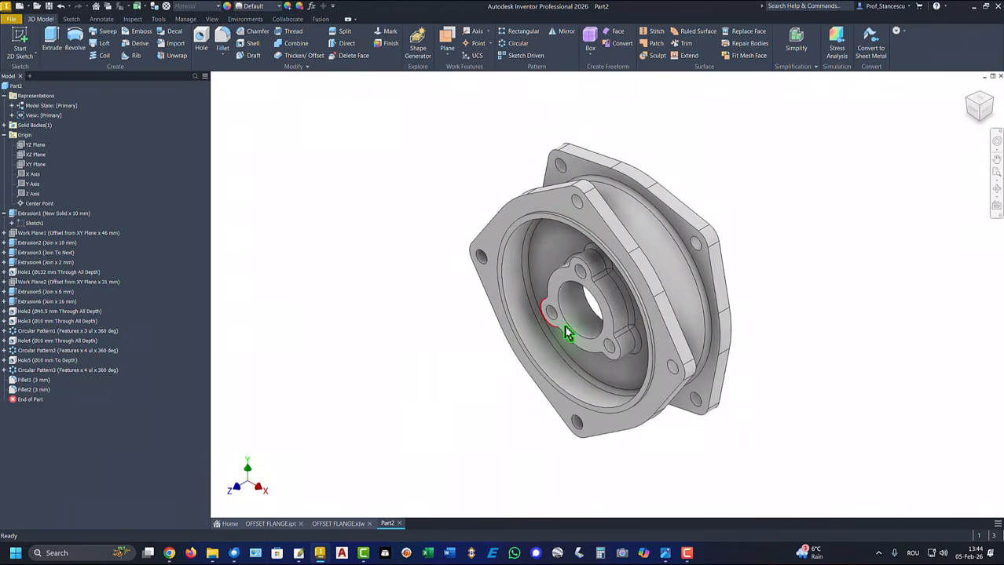
Chamfer the front edge of the hub's central bore with a 2 mm distance.
left_click(572, 329)
left_click(595, 318)
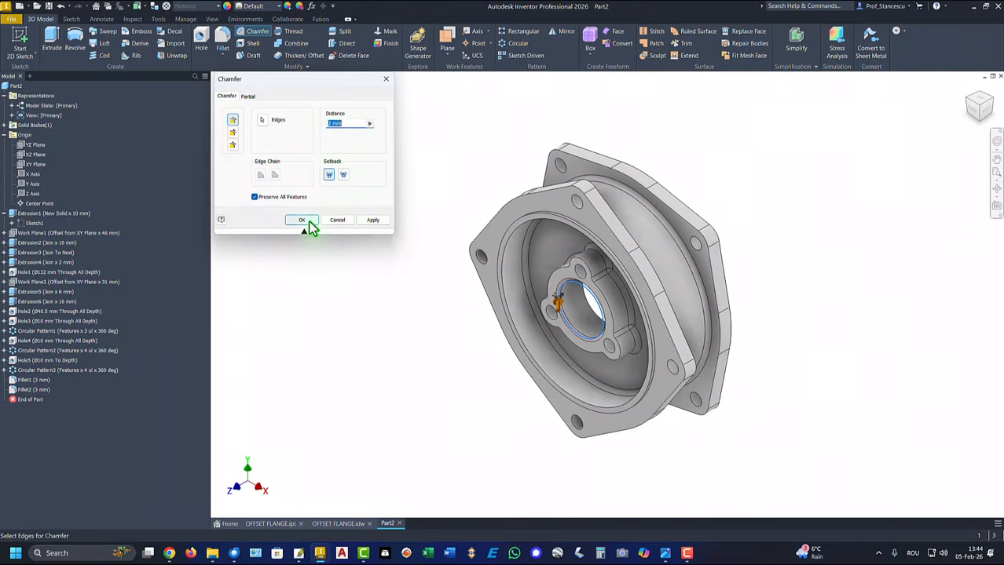
left_click(302, 220)
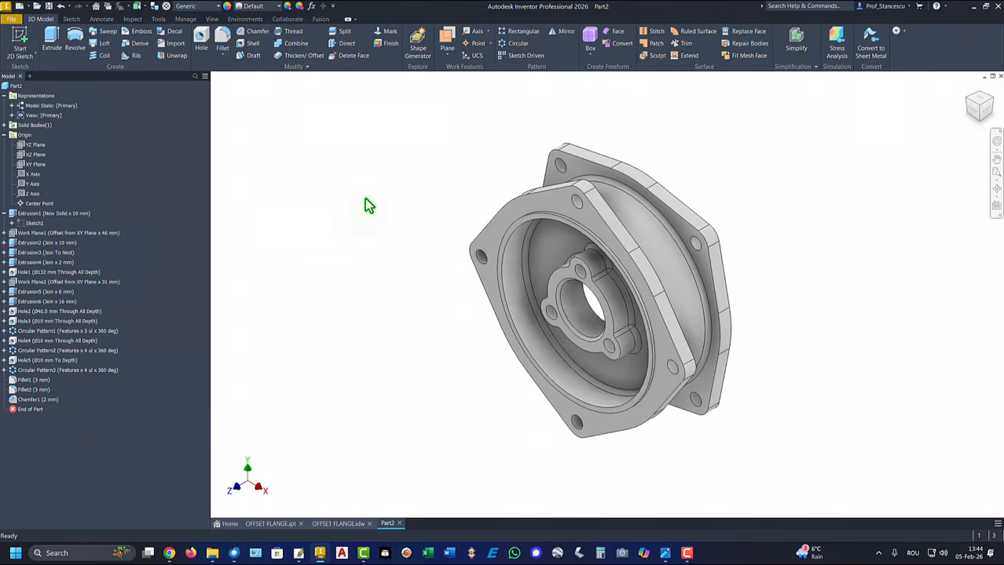
Collapse the Origin, first extrusion and Representations nodes in the model tree.
left_click(4, 135)
left_click(4, 144)
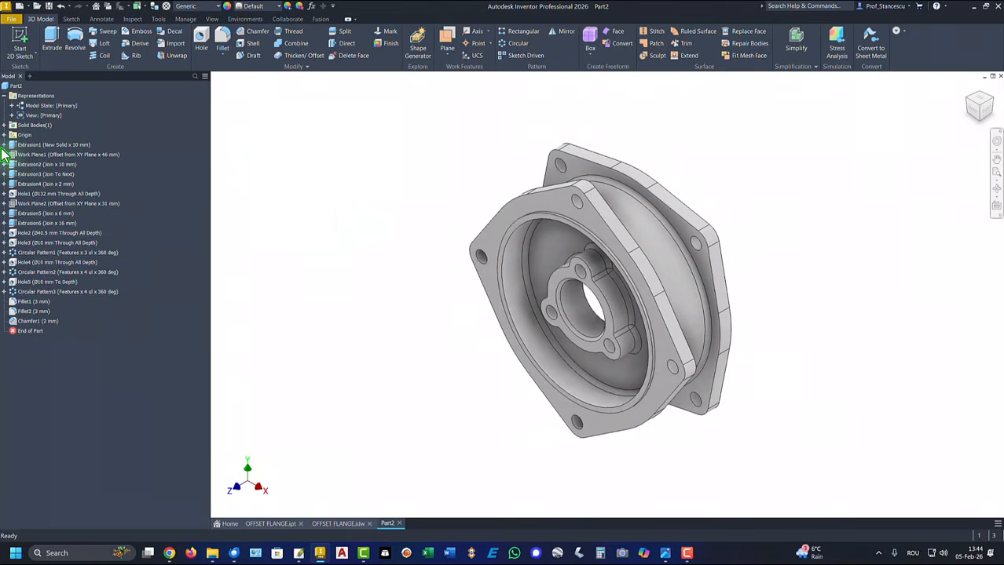
left_click(3, 95)
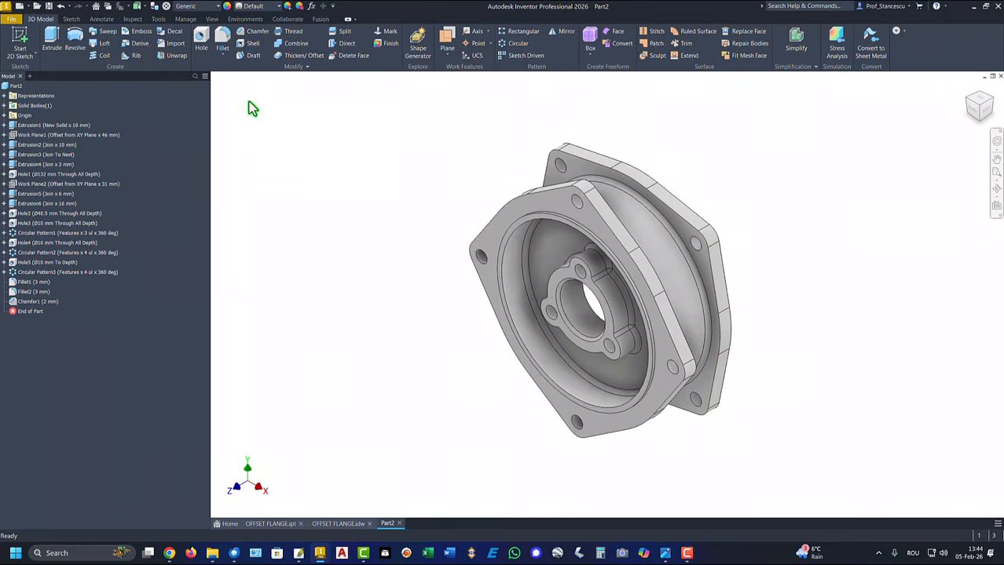
Calculate the part's physical properties in iProperties and copy its volume value.
right_click(16, 86)
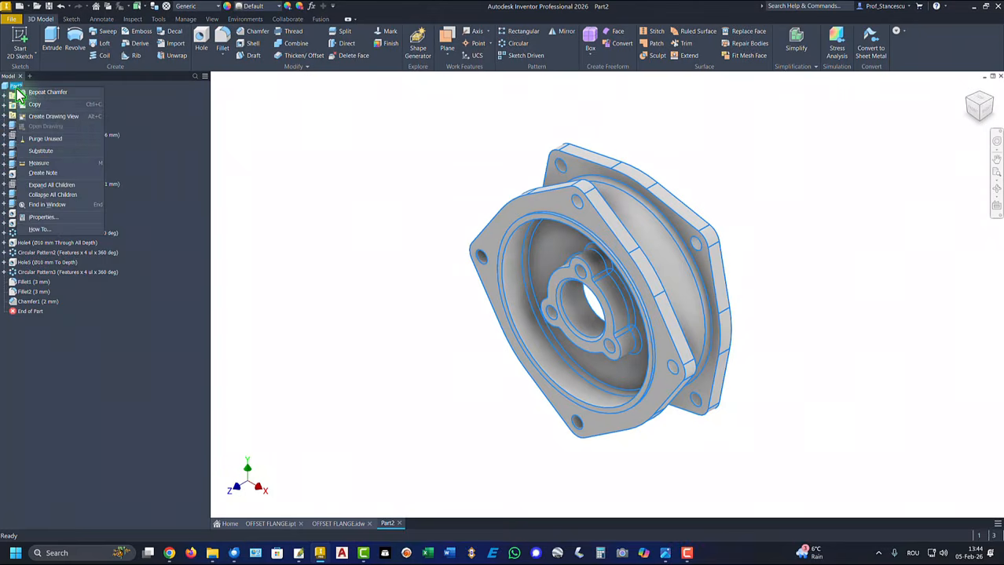
left_click(43, 217)
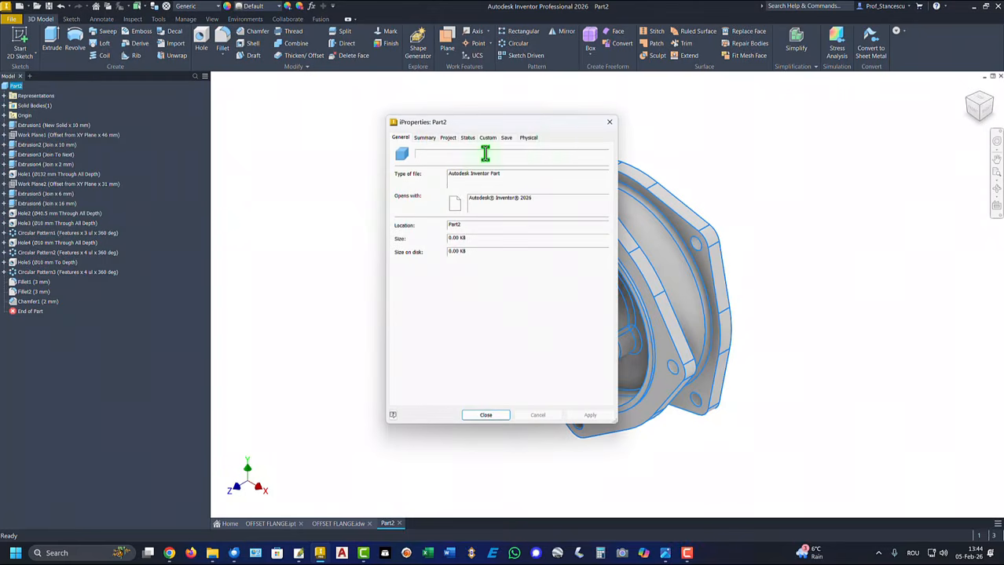
left_click(535, 139)
left_click(599, 161)
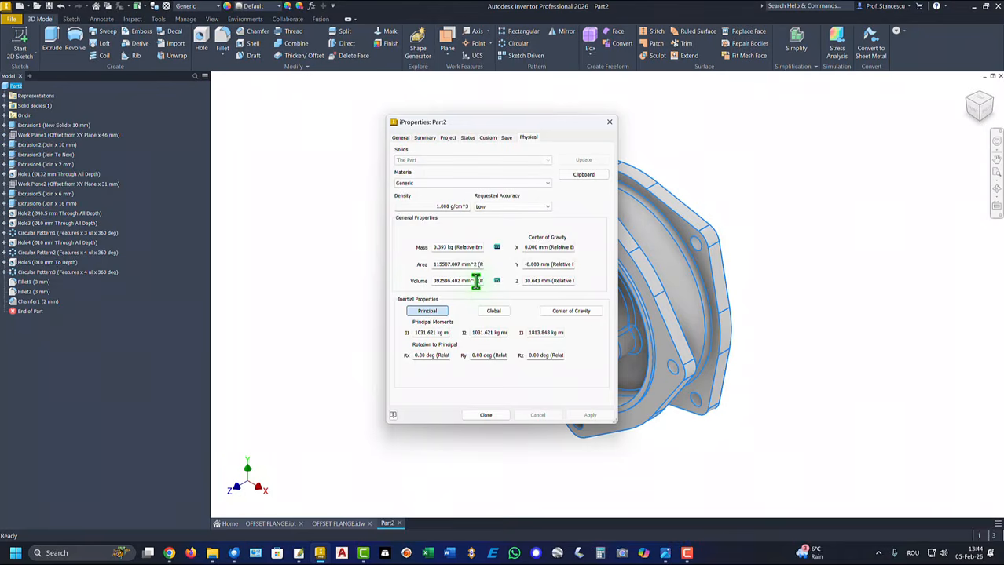
left_click_drag(475, 283, 398, 280)
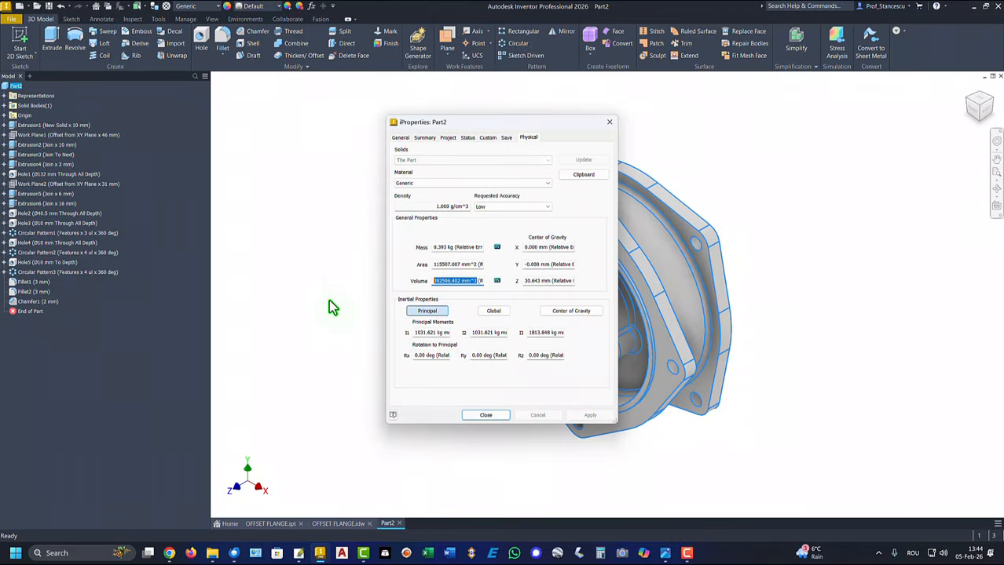
key("ctrl+c")
left_click(481, 416)
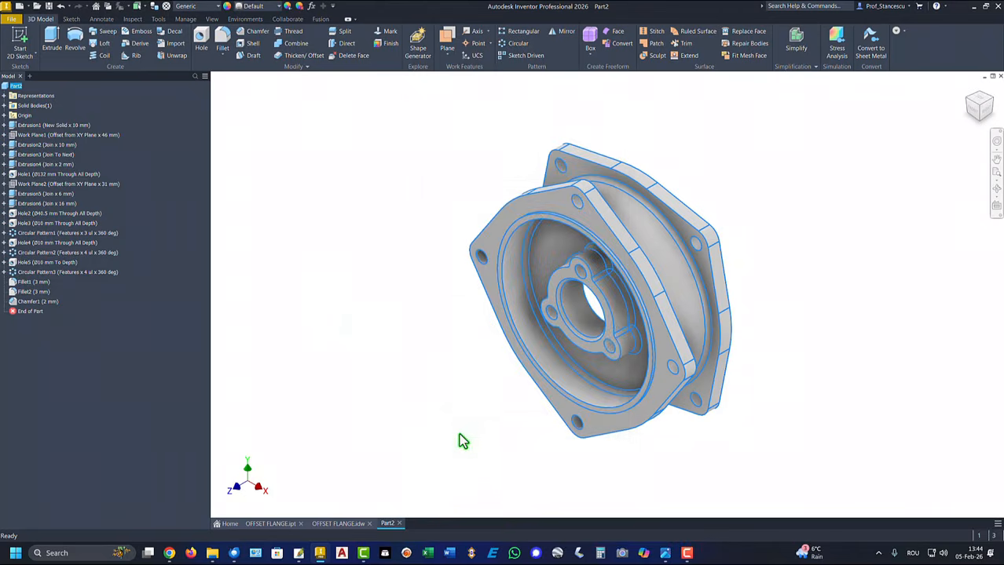
Compare the copied volume with the OFFSET FLANGE drawing note by pasting it beneath the Volume line, and discard the note edit.
left_click(354, 524)
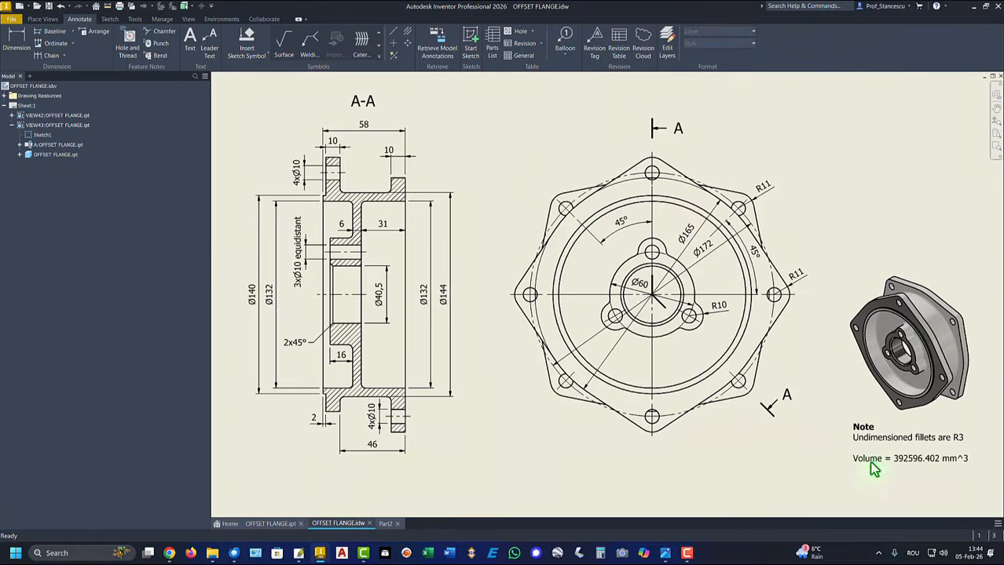
left_click(937, 459)
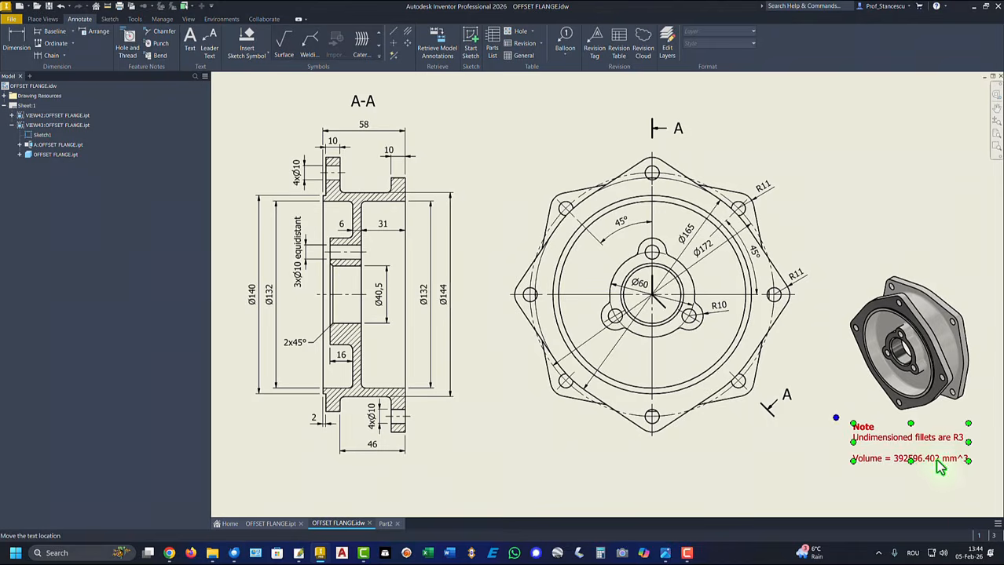
double_click(915, 471)
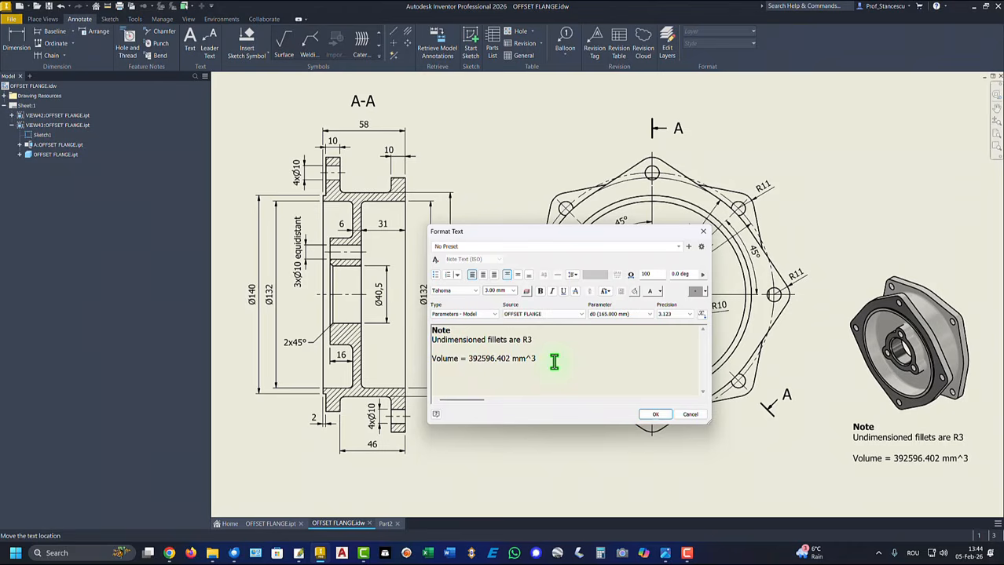
key("Return")
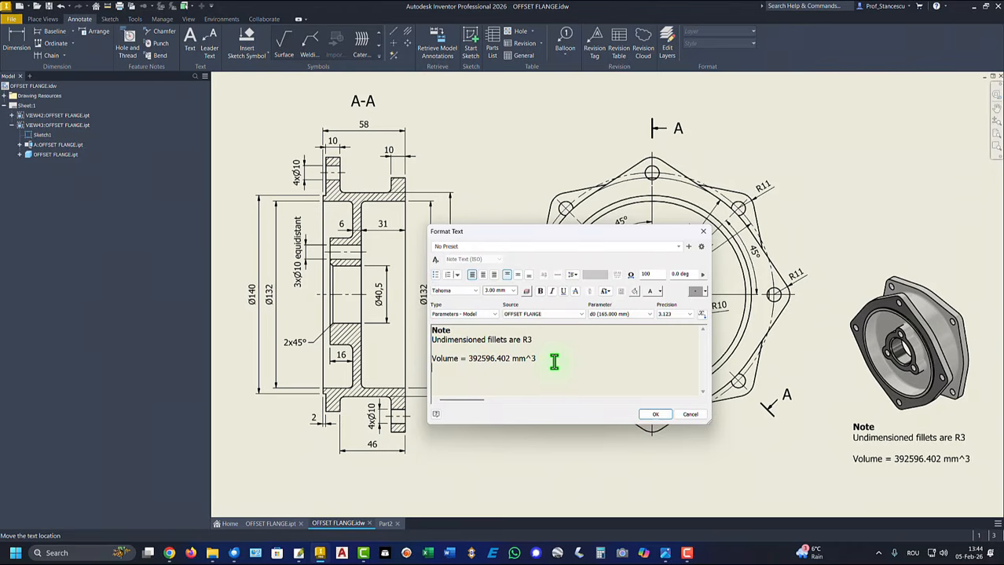
key("ctrl+v")
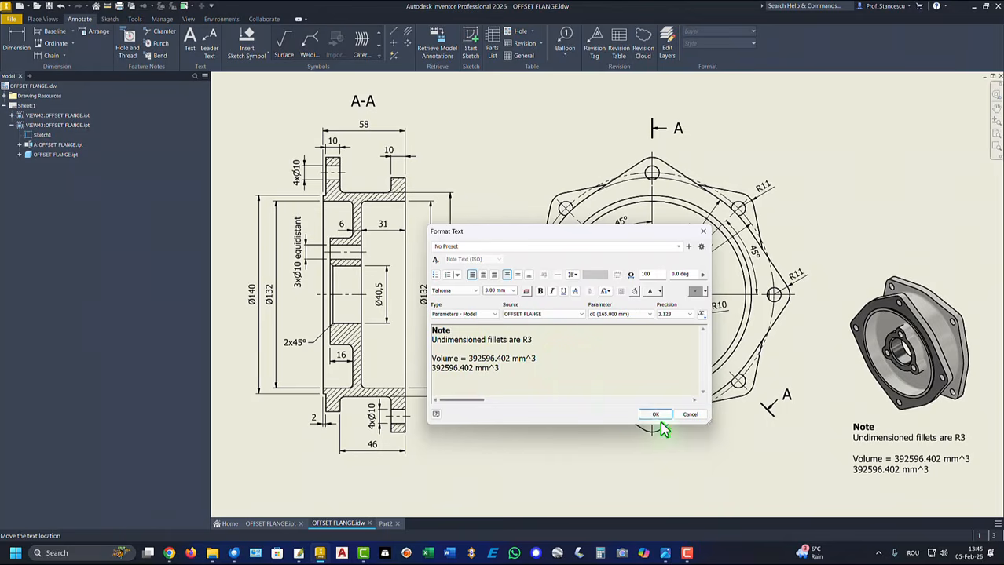
left_click(691, 415)
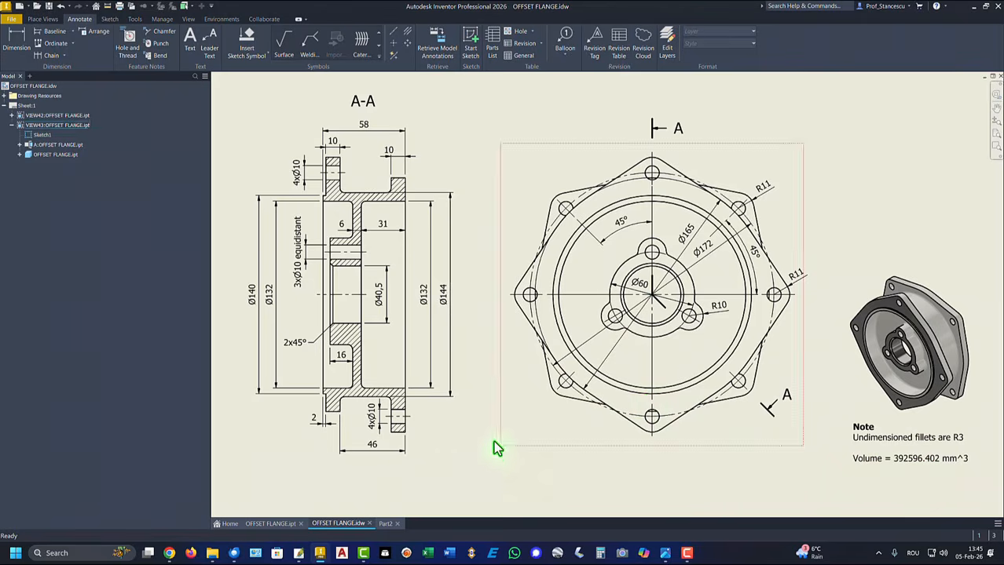
Return to the flange part and assign it the material Steel, Cast.
left_click(386, 525)
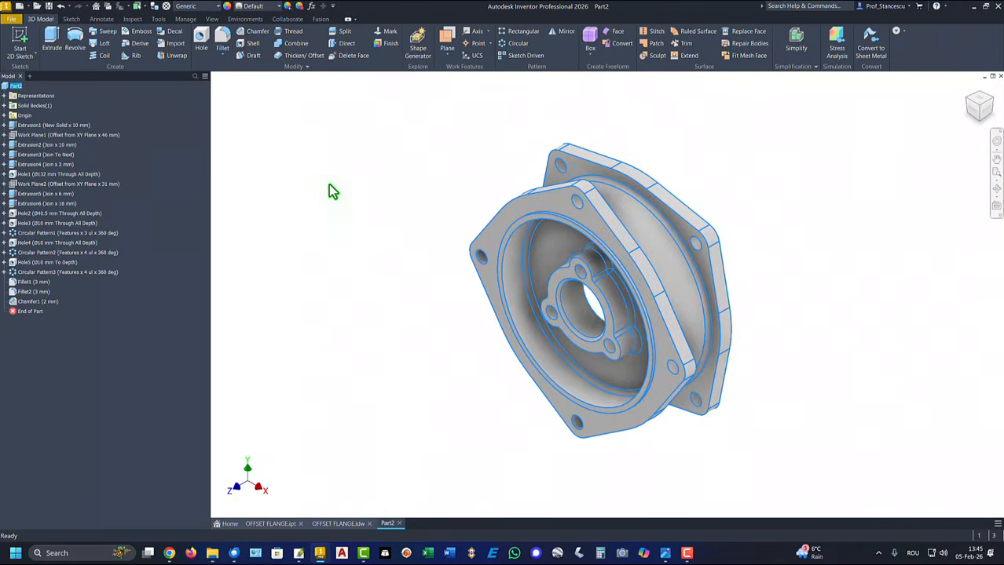
left_click(212, 7)
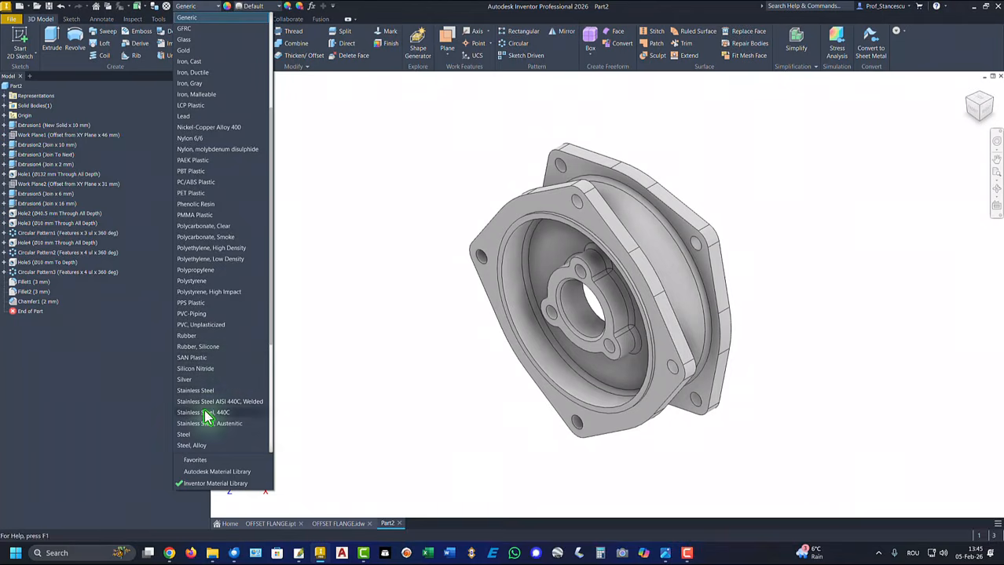
scroll(226, 381, "down", 2)
scroll(225, 376, "down", 2)
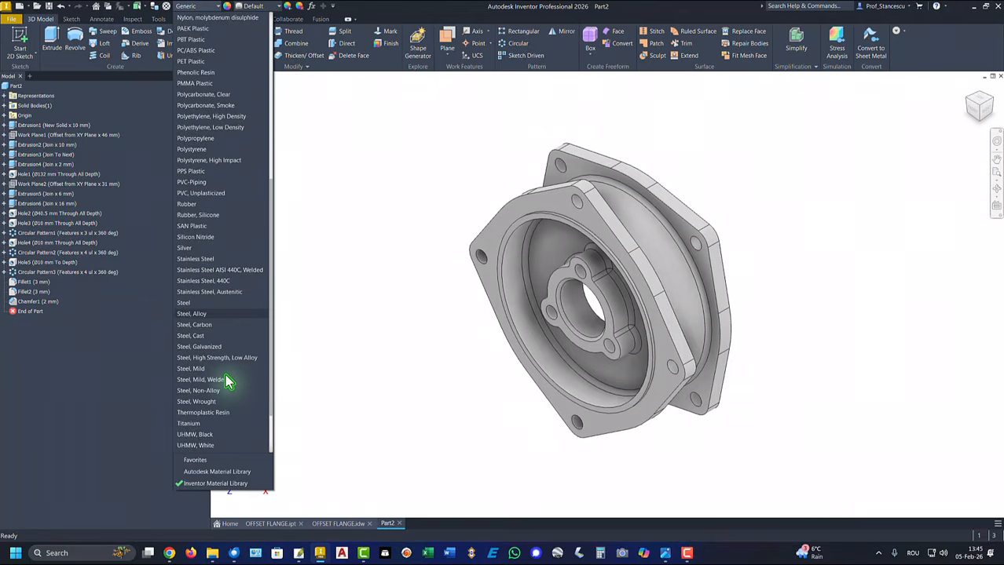
left_click(195, 337)
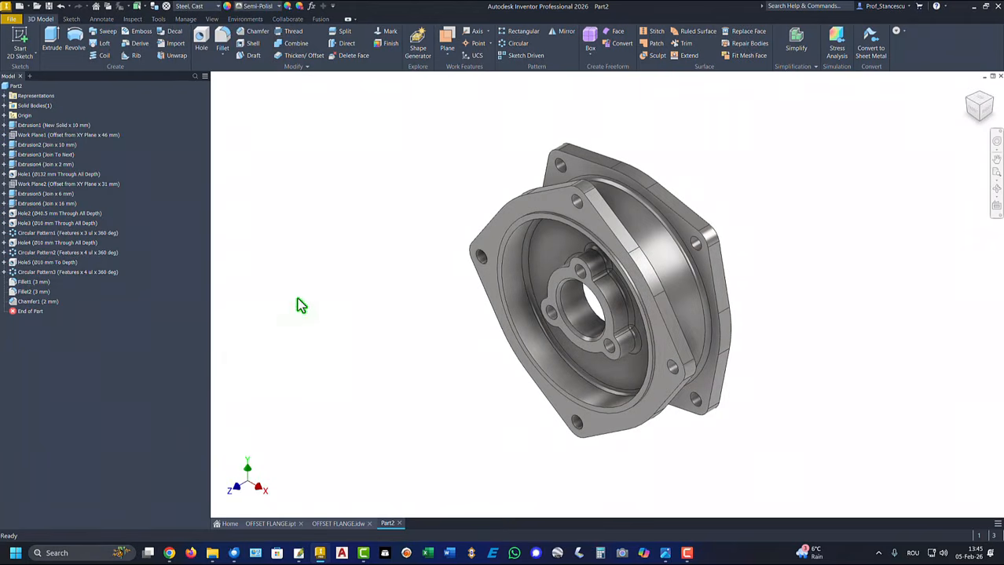
Set the part's appearance to Steel - Cast and inspect the surface texture up close.
left_click(264, 8)
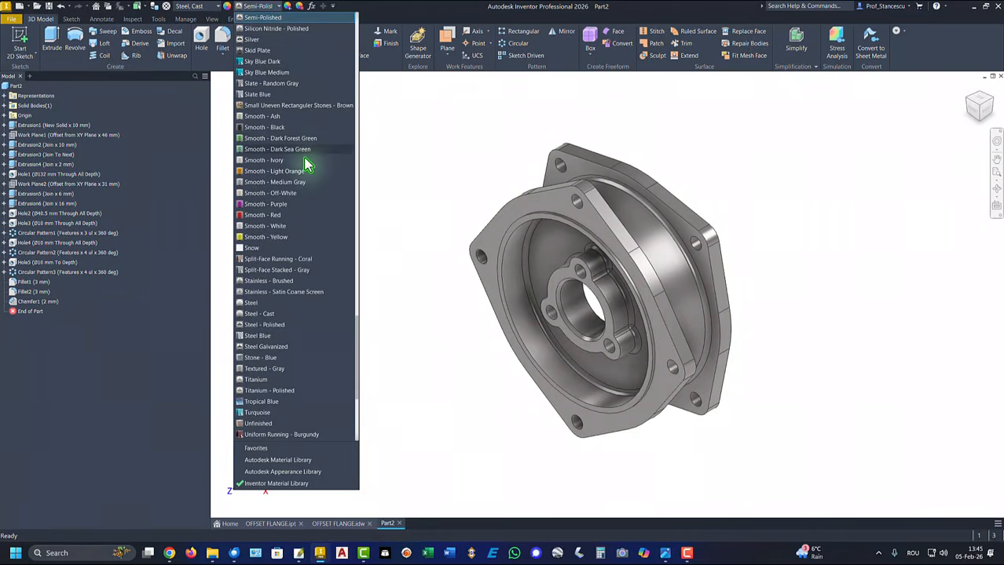
left_click(264, 314)
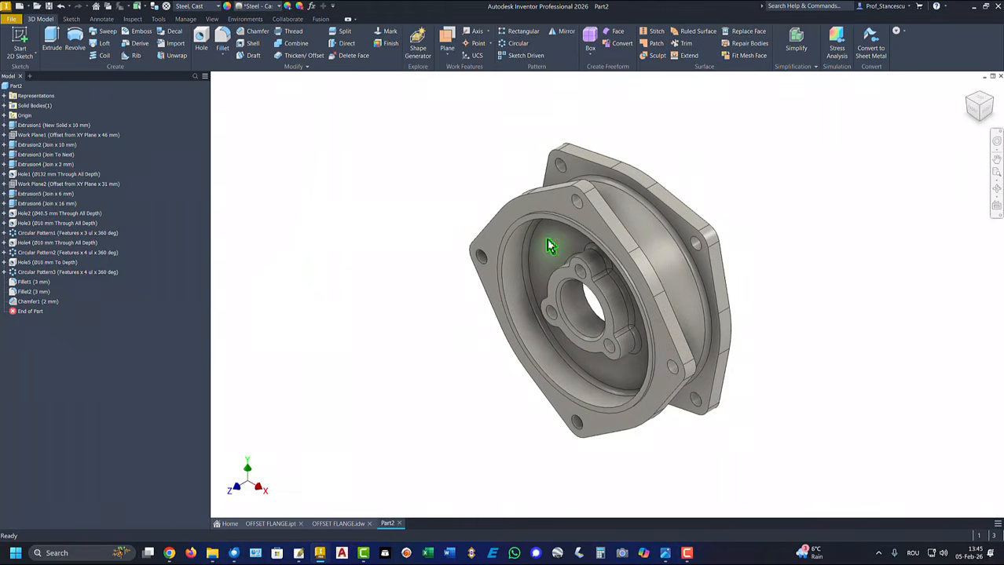
scroll(650, 246, "up", 5)
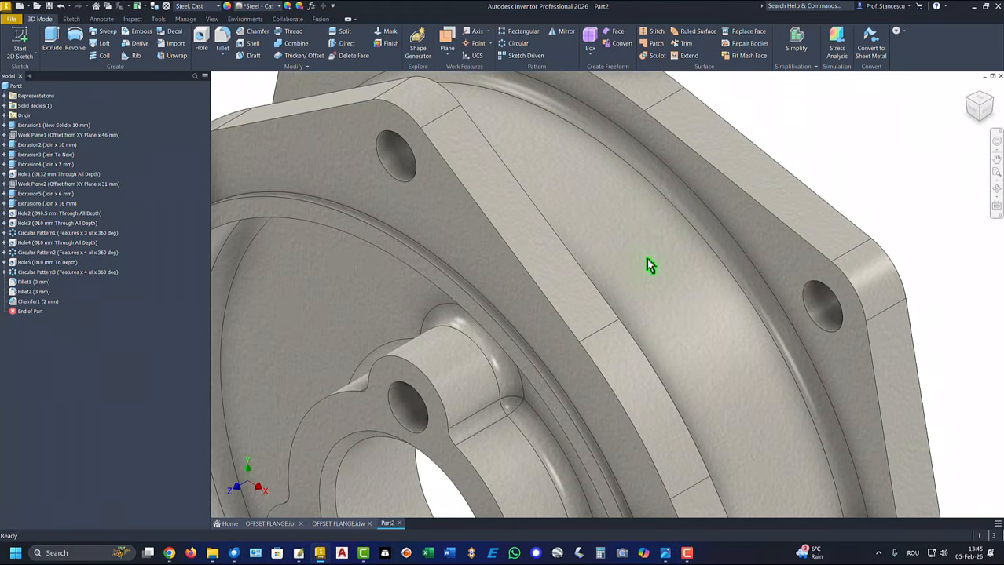
Edit the Steel - Cast document appearance so its Image Fade is 50.
scroll(640, 259, "down", 3)
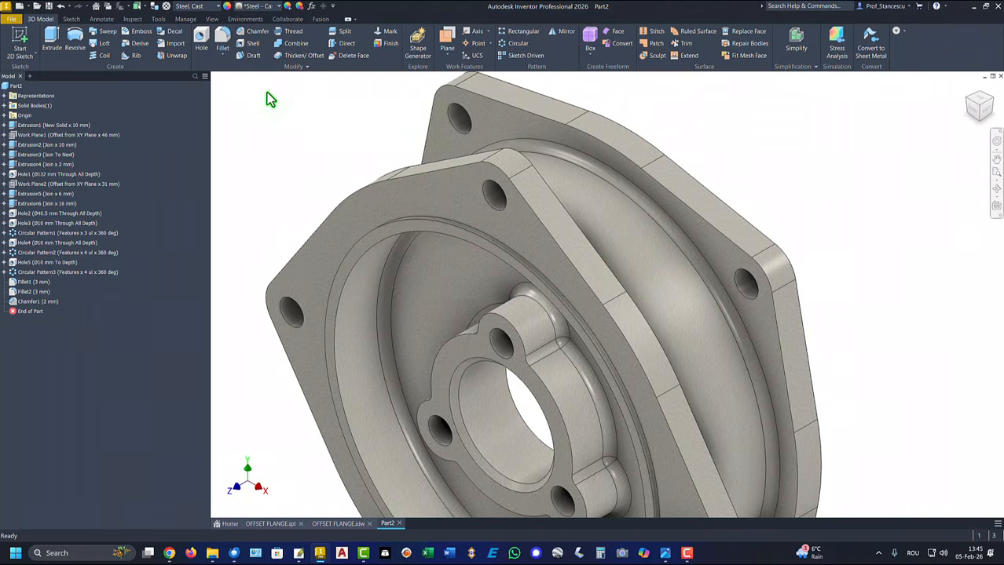
left_click(224, 7)
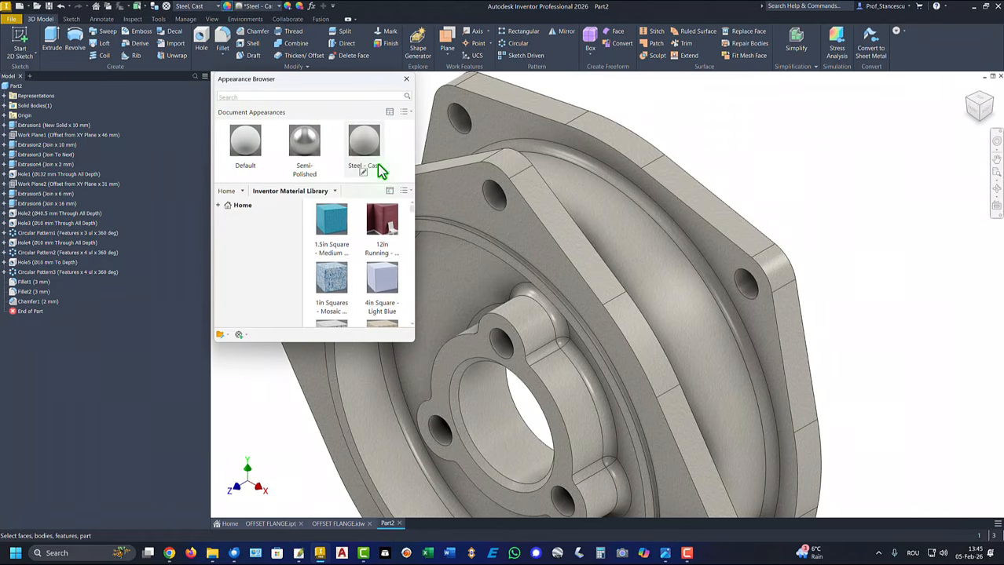
double_click(365, 144)
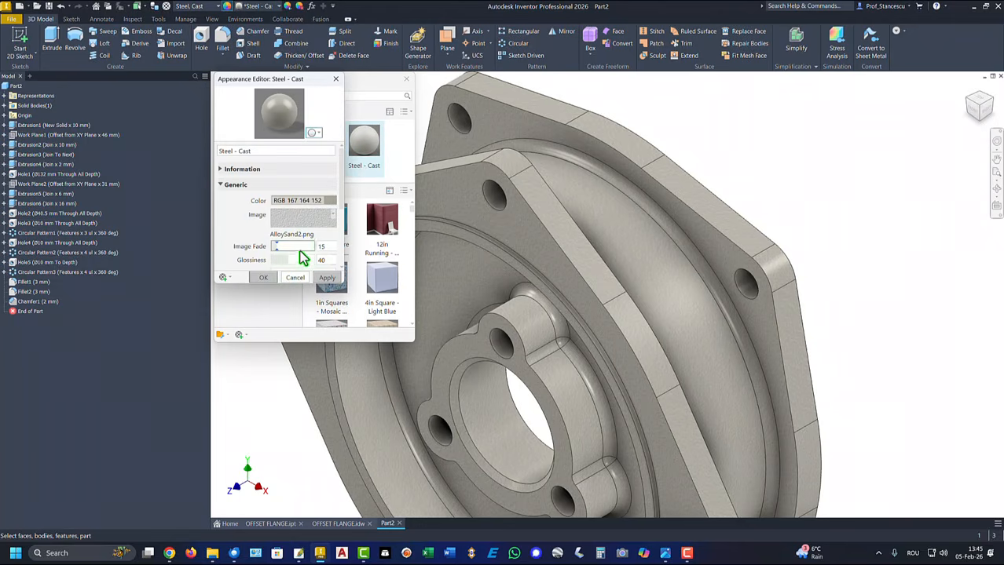
double_click(324, 248)
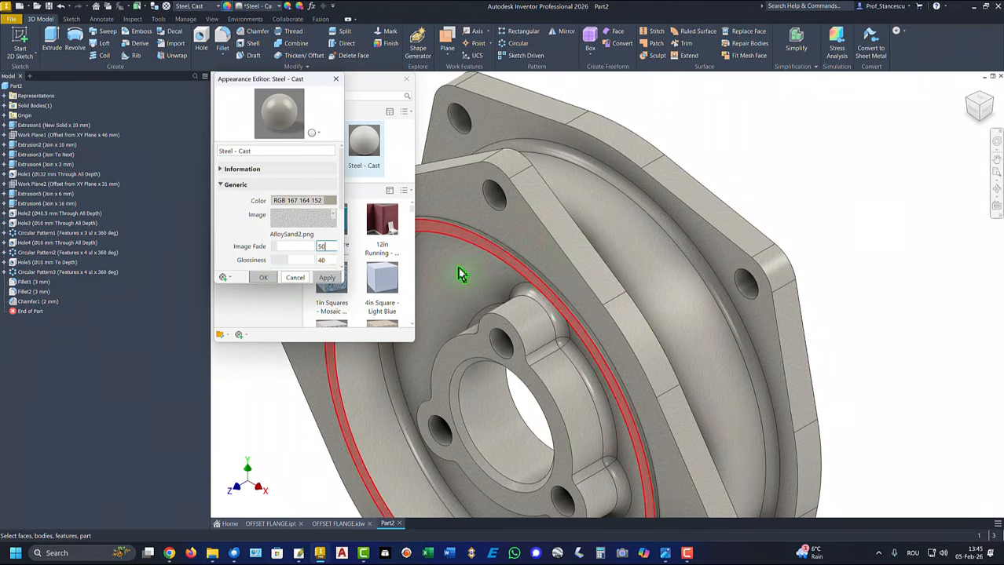
left_click(263, 277)
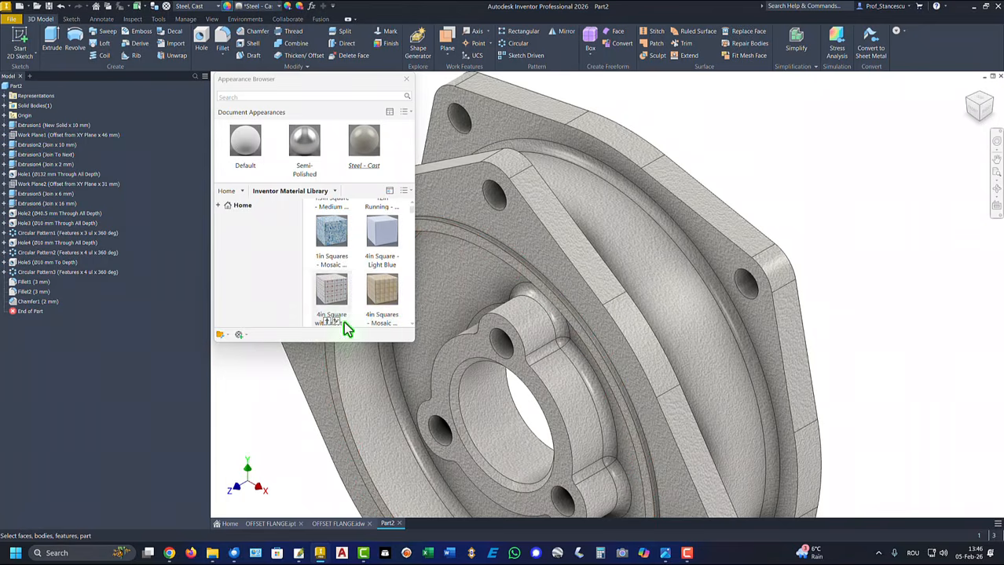
left_click(407, 81)
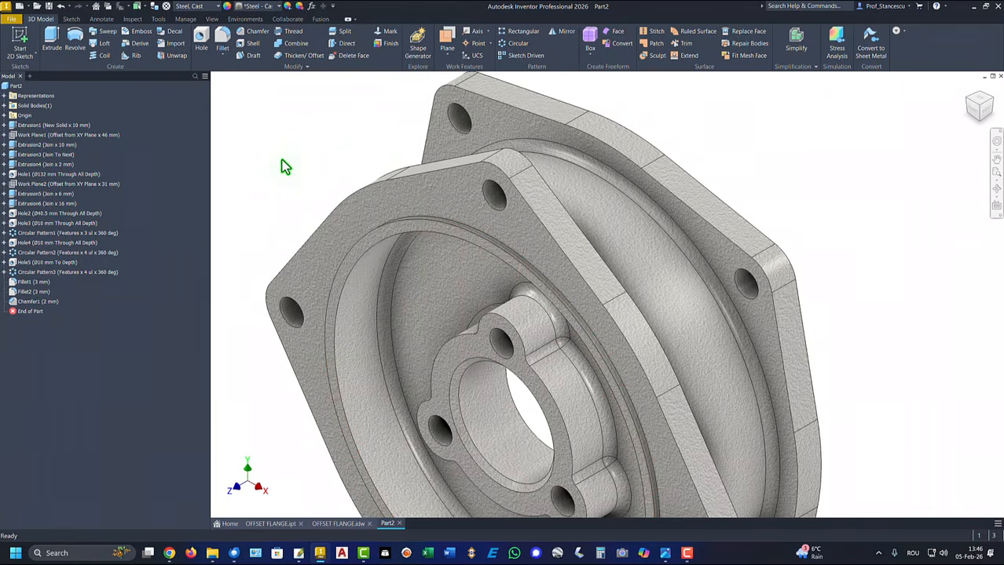
Apply the Steel - Polished appearance to the front and rear flange faces, the hub's front face and the central bore.
left_click(395, 219)
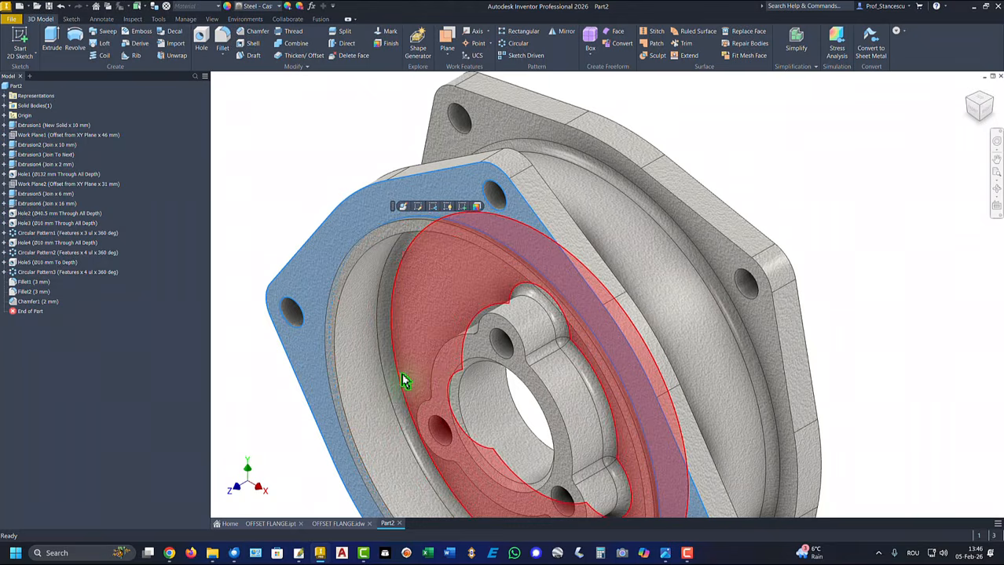
left_click(444, 408, "ctrl")
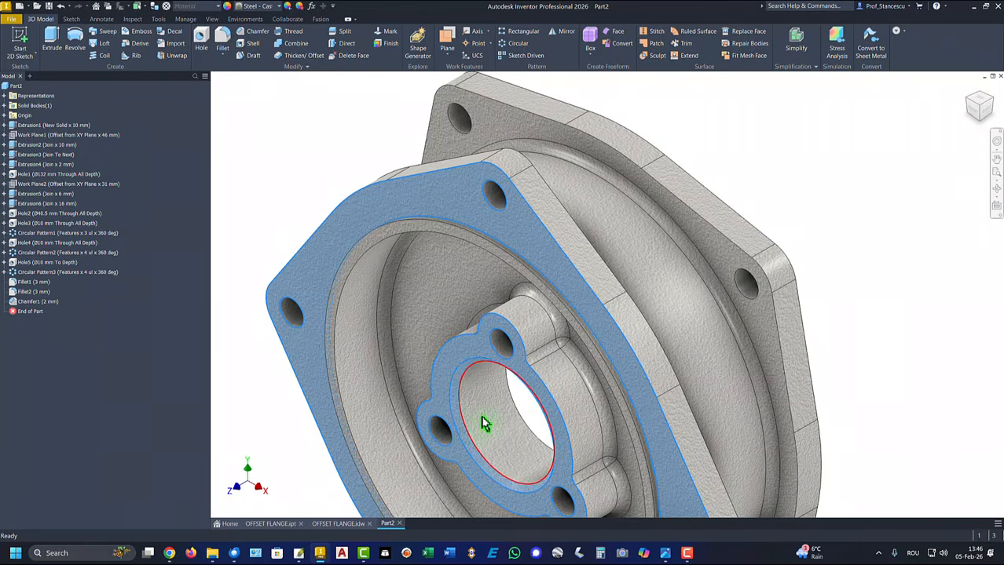
left_click(571, 411, "ctrl")
middle_click_drag(851, 318, 811, 196, "shift")
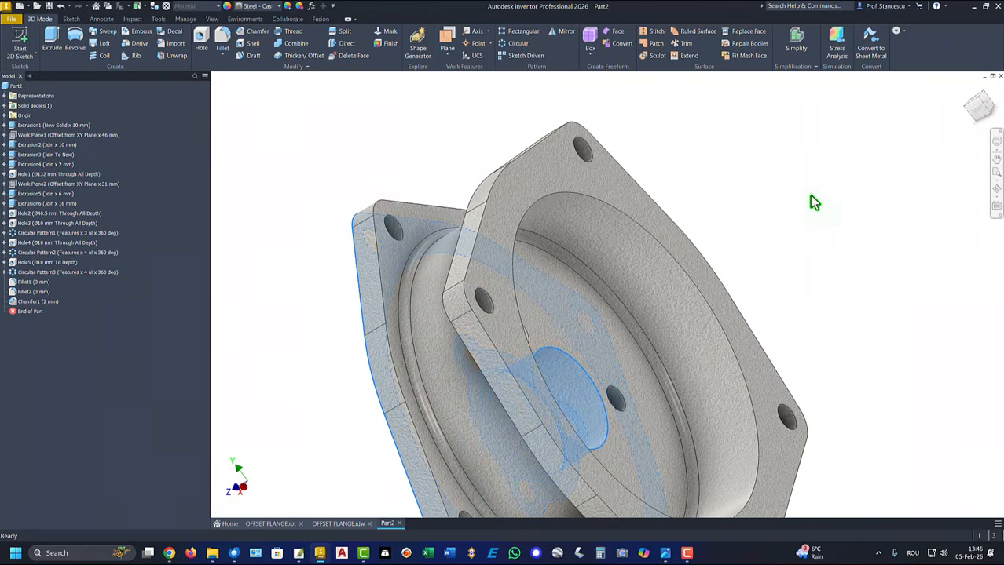
left_click(627, 182, "ctrl")
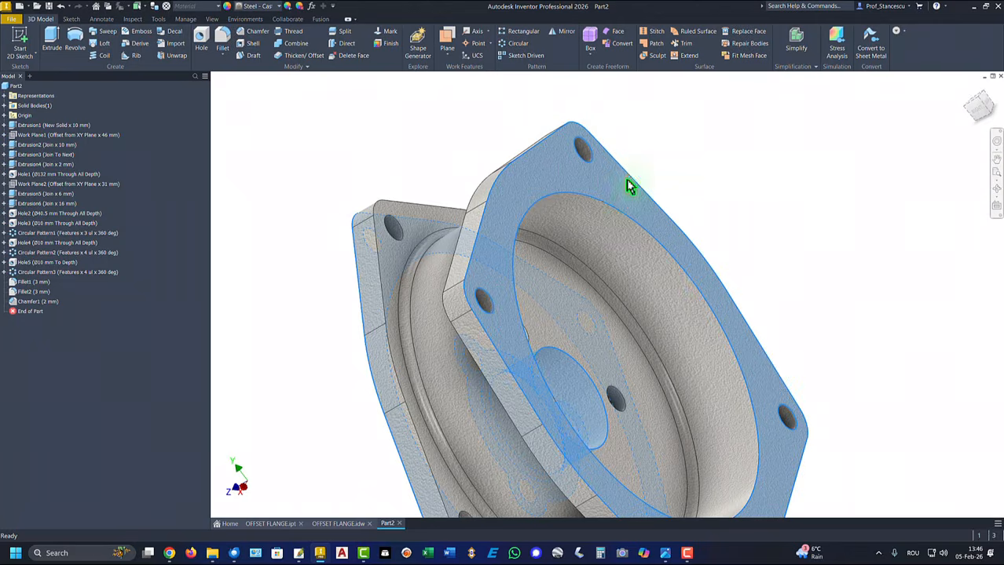
left_click(266, 6)
left_click(265, 106)
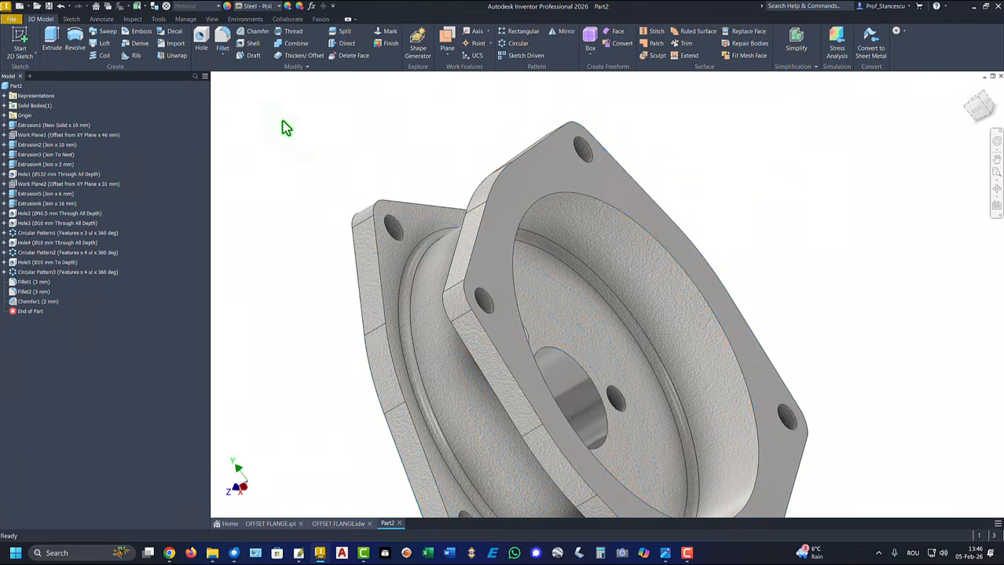
key("F6")
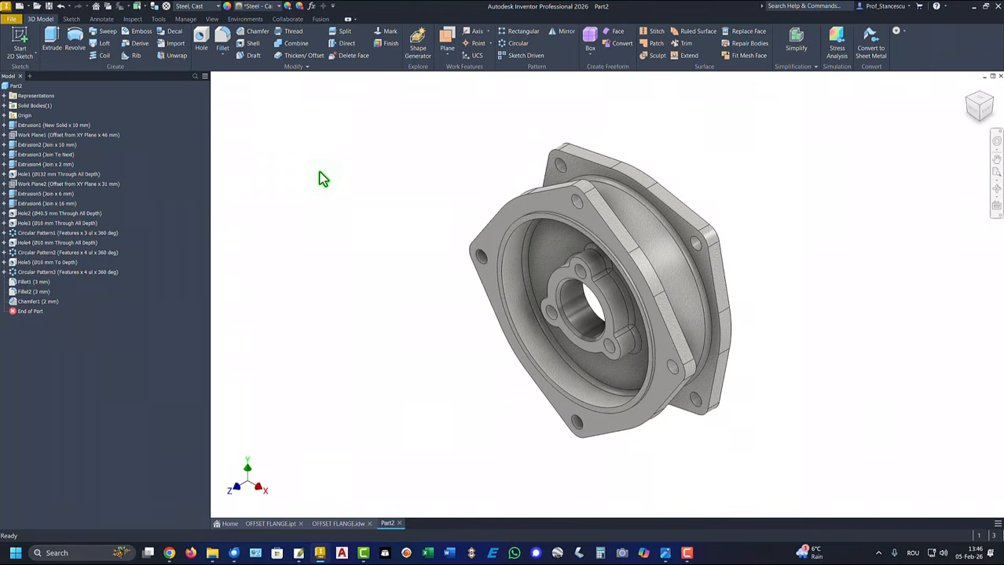
Display the part in the Shaded visual style with the Default Lights lighting style.
left_click(213, 19)
left_click(245, 40)
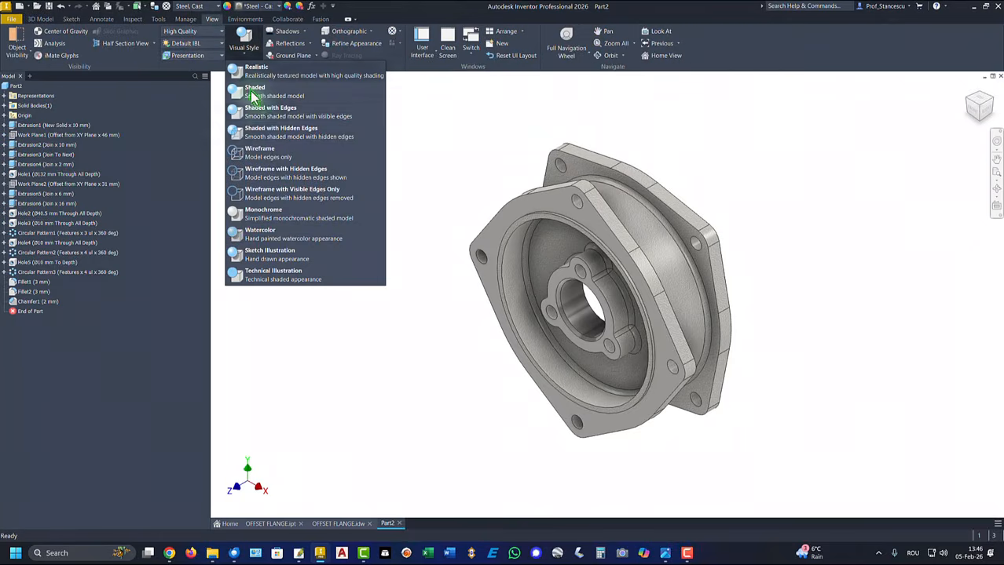
left_click(260, 93)
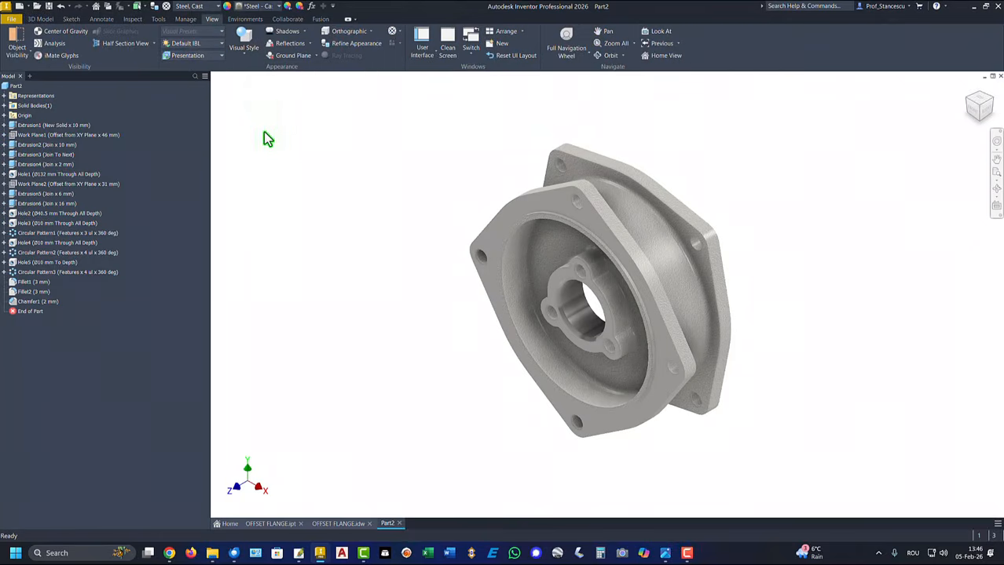
left_click(208, 48)
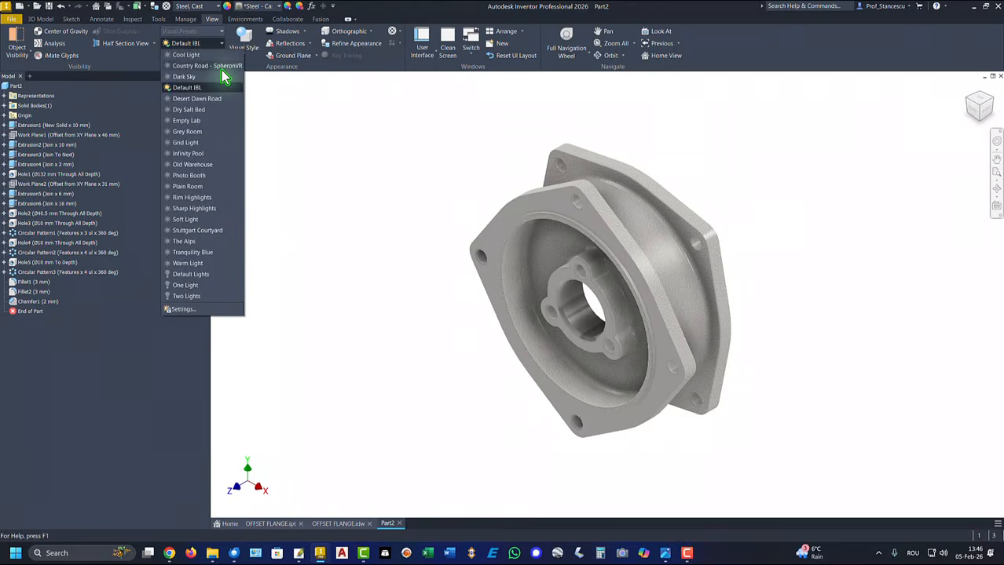
left_click(192, 277)
key("F6")
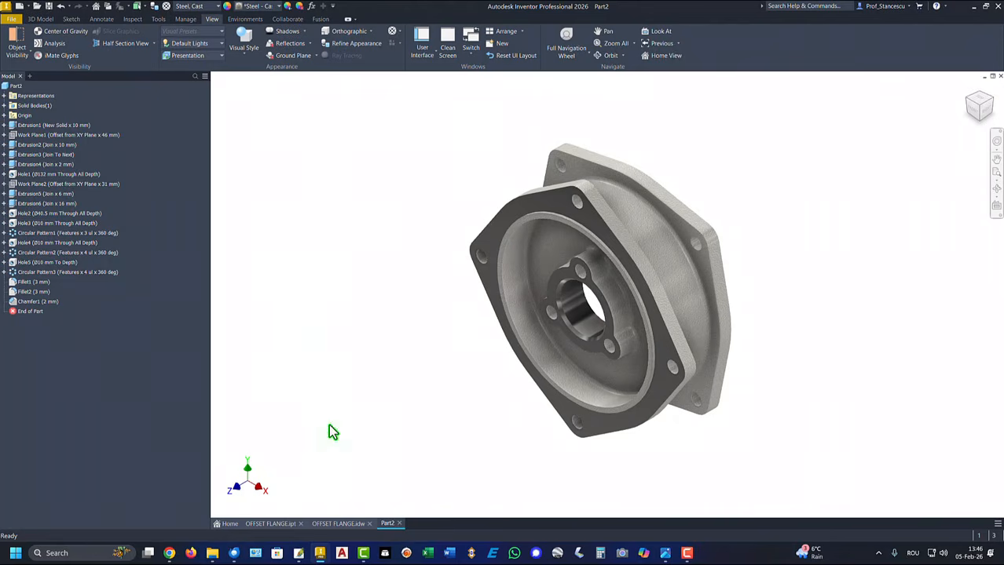
Compare the finished part with the reference model OFFSET FLANGE.ipt in the same isometric home view.
left_click(267, 524)
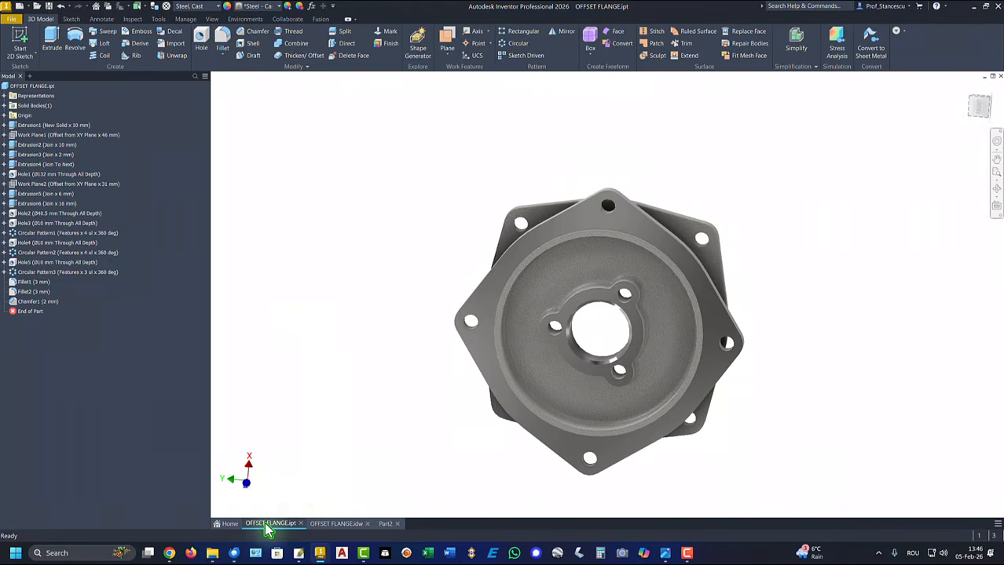
key("F6")
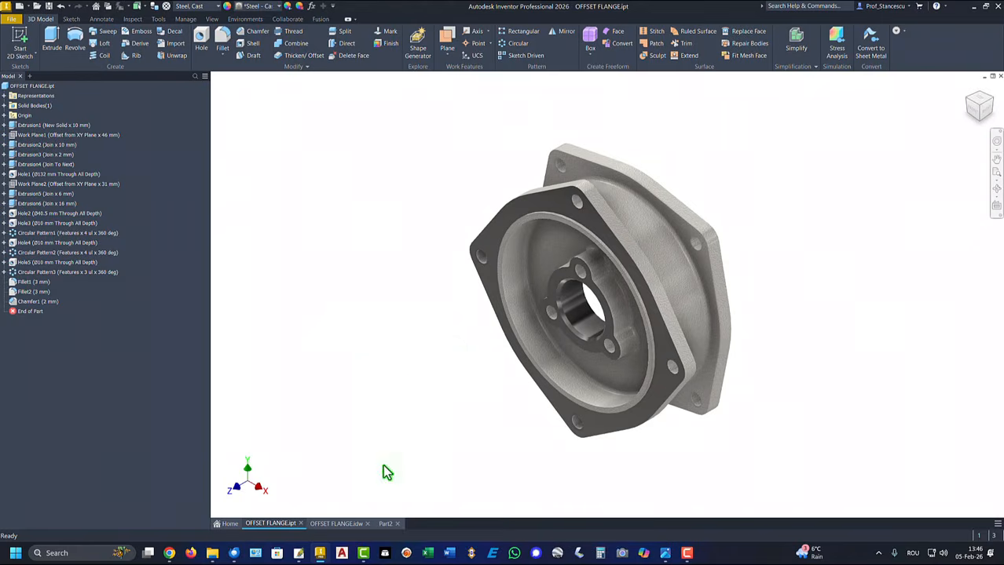
left_click(384, 527)
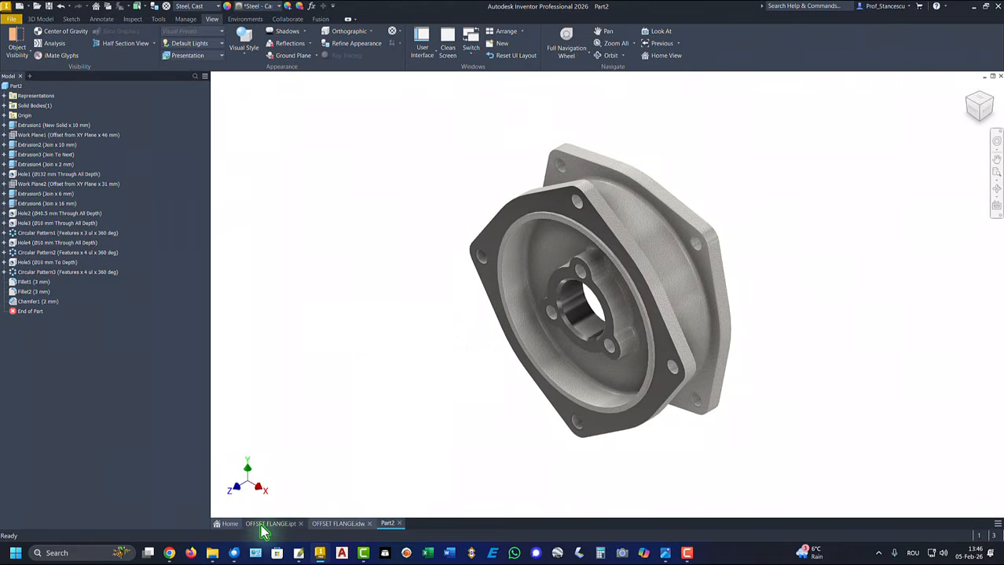
left_click(262, 526)
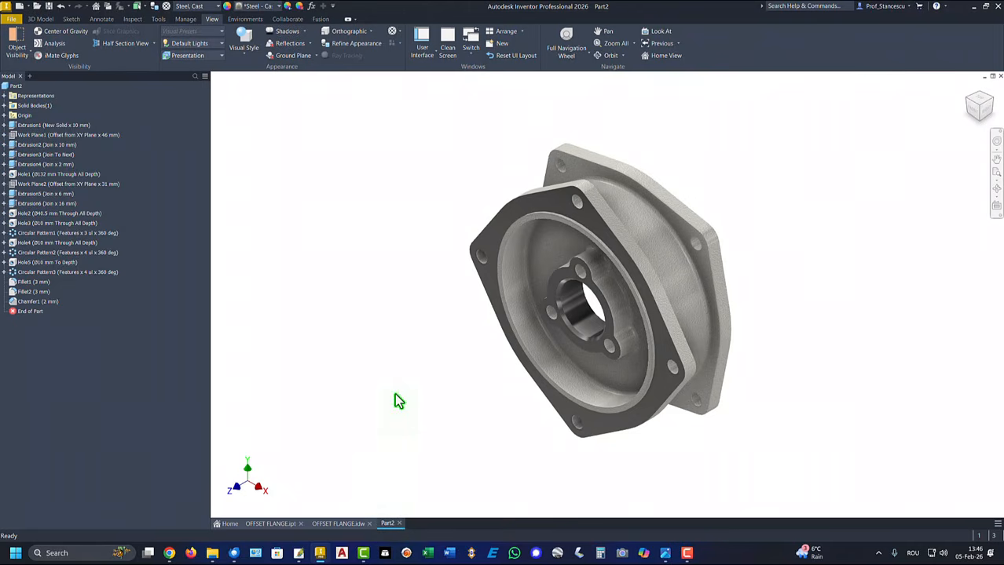